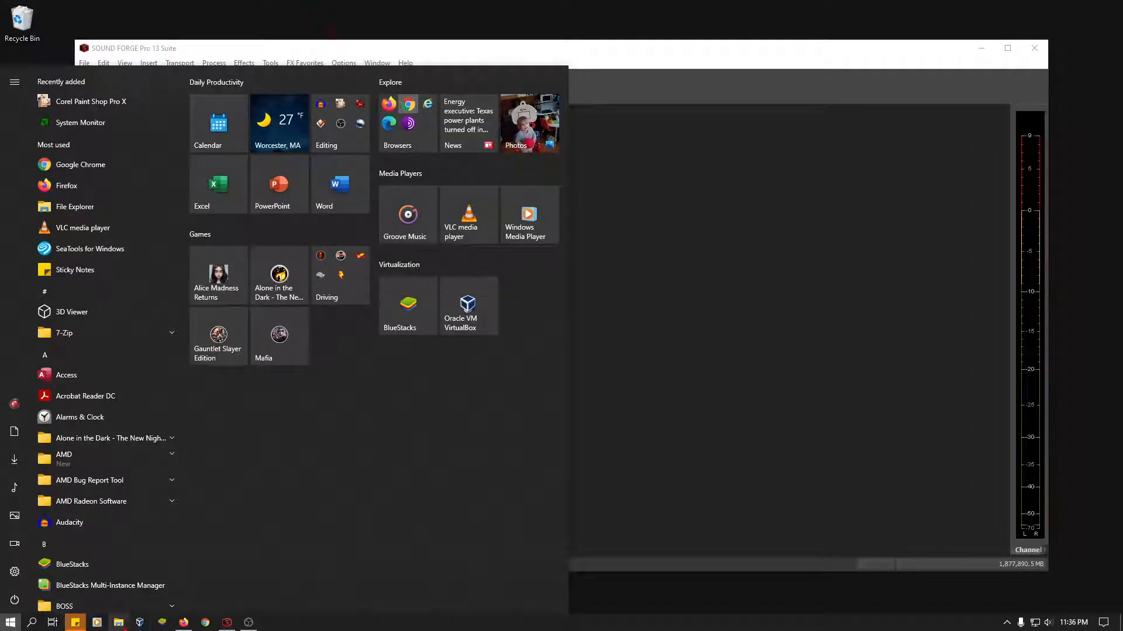
Step: Open the "2. Audacity Projects" folder on the G: drive in File Explorer, keeping its window over the audio editor
click(120, 623)
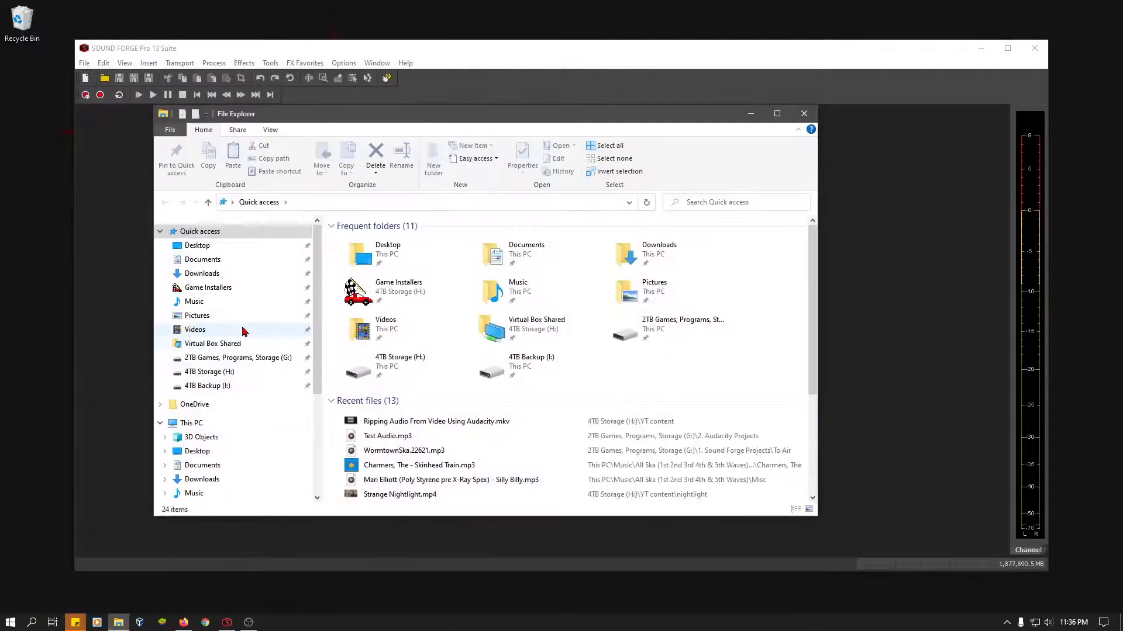
click(196, 358)
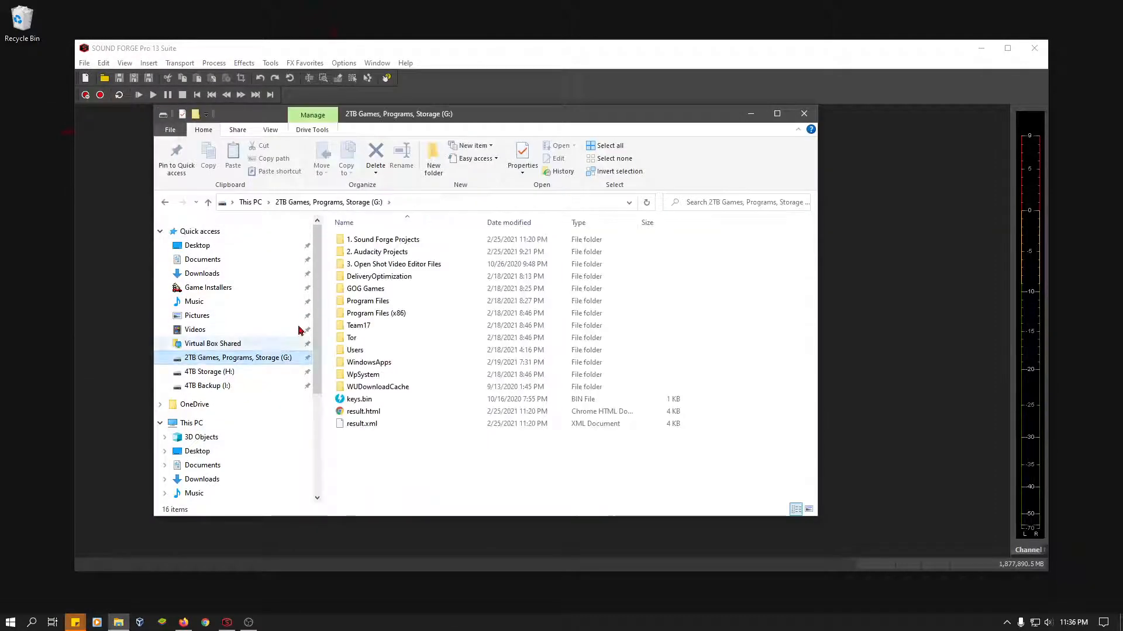
double_click(363, 252)
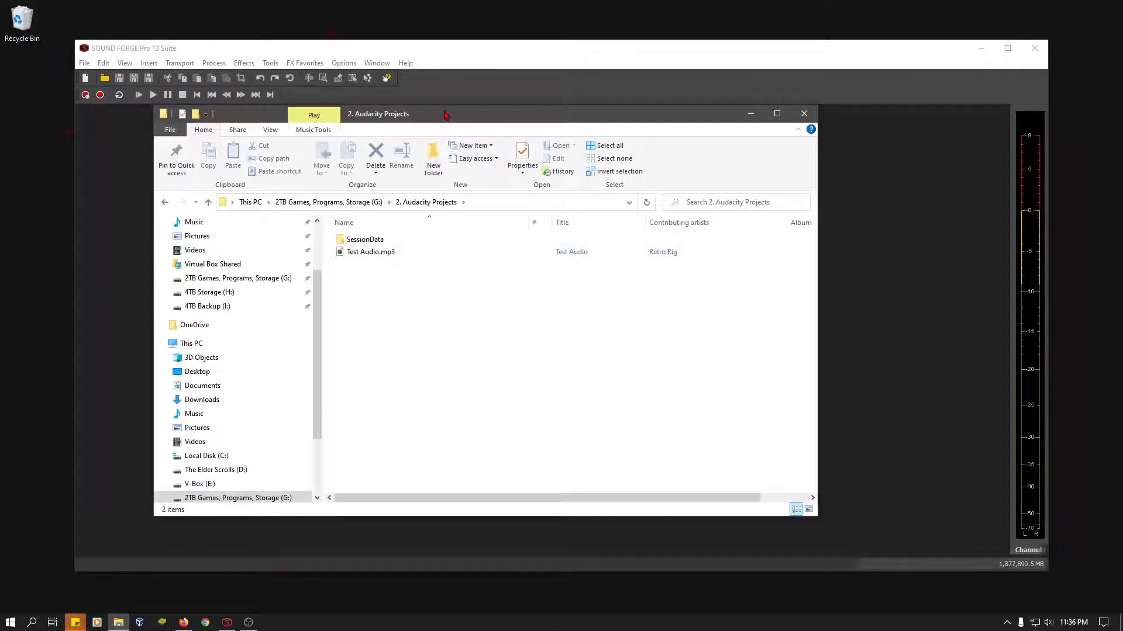
drag(445, 115, 0, 124)
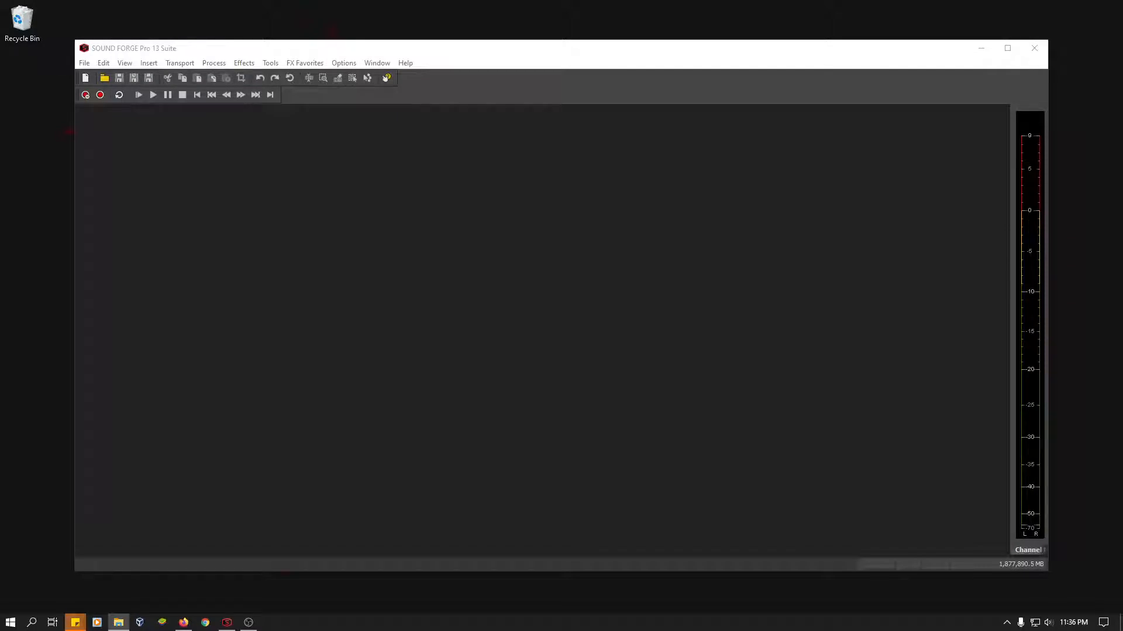
drag(0, 124, 451, 146)
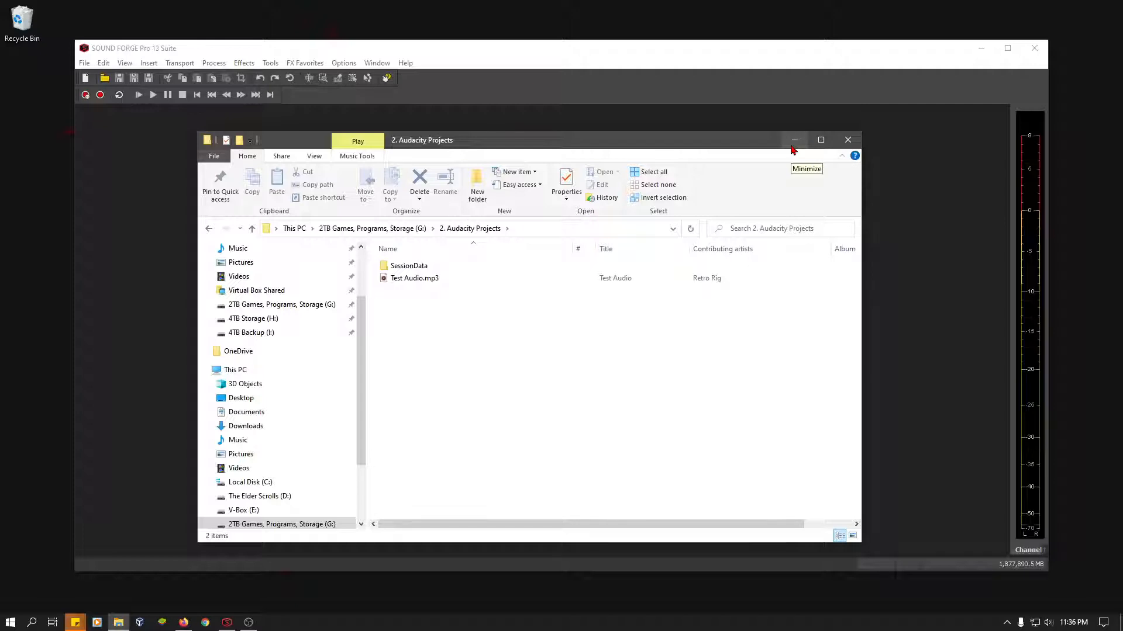
Step: Load Test Audio.mp3 from the folder into SOUND FORGE Pro and get the File Explorer window out of the way
click(384, 282)
drag(384, 282, 153, 203)
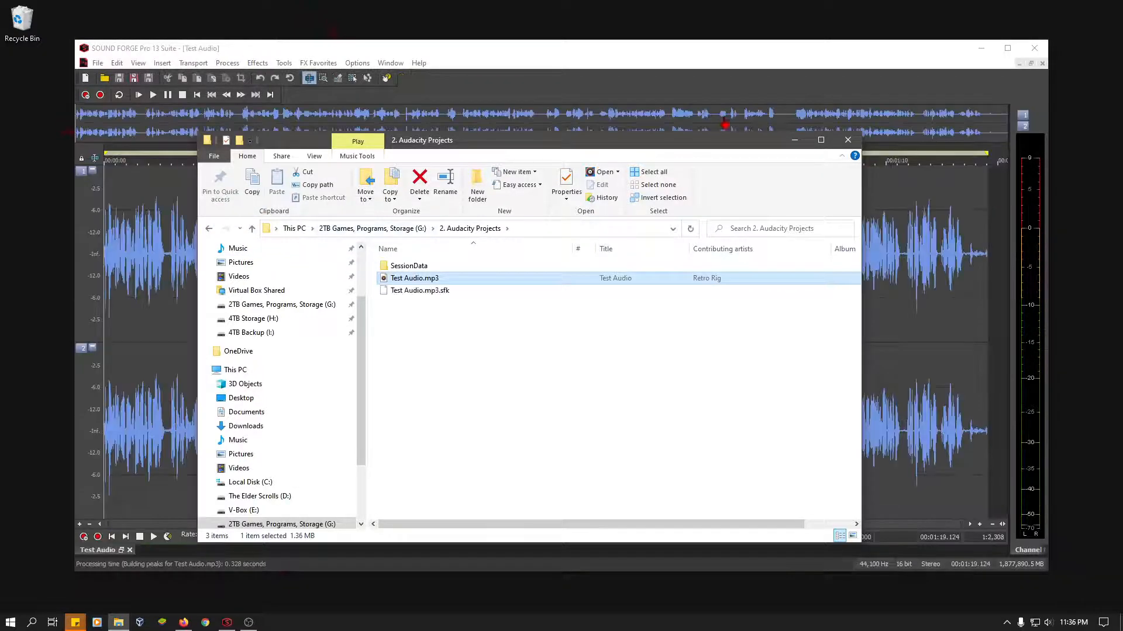
click(794, 139)
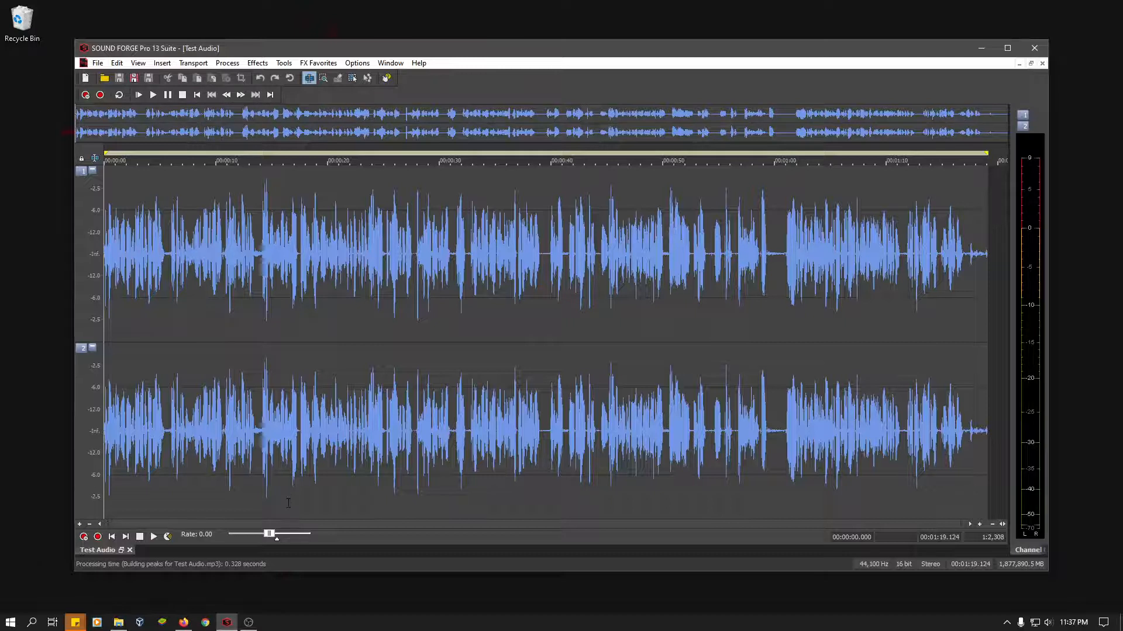
Step: Play the opening seconds of Test Audio, stop playback, and inspect its waveform close up and in full
key(space)
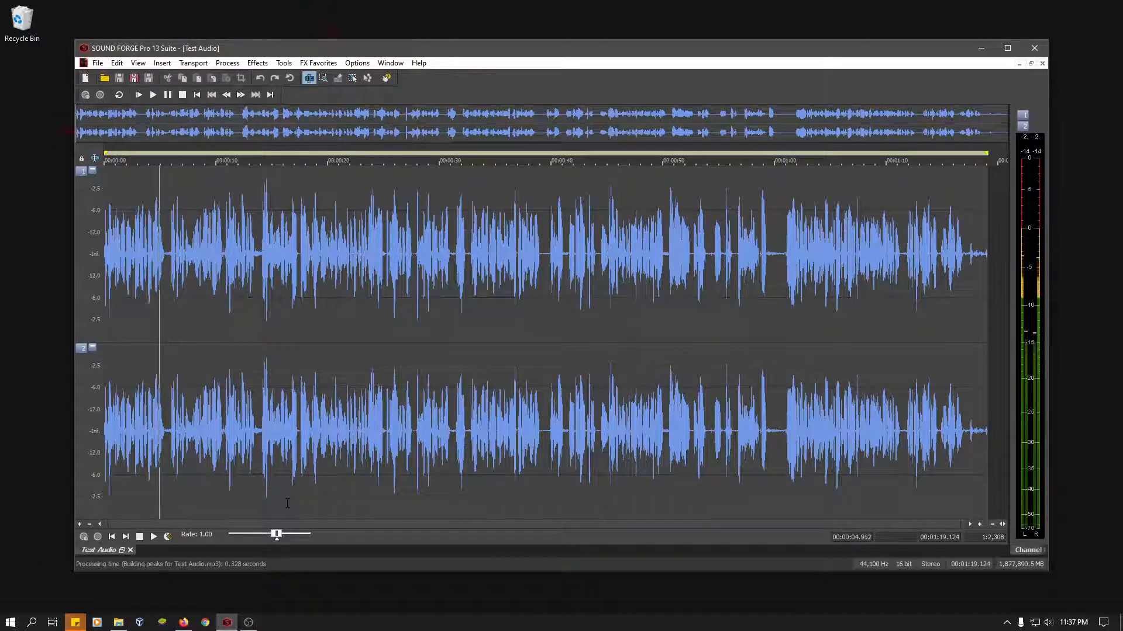
key(space)
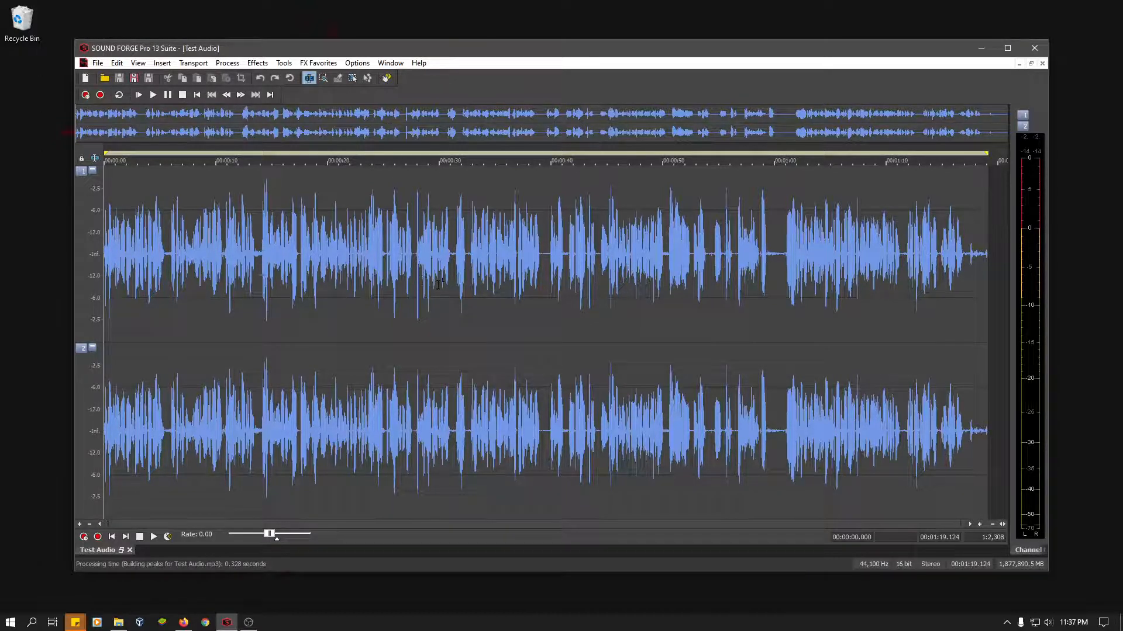
scroll(320, 318, up, 3)
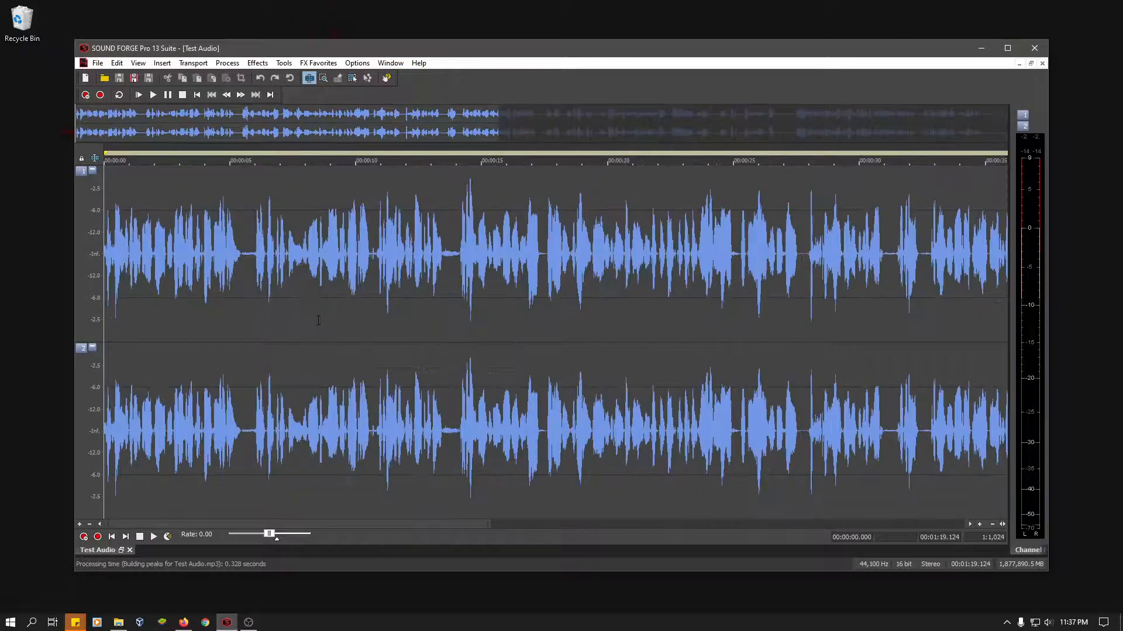
scroll(318, 320, up, 1)
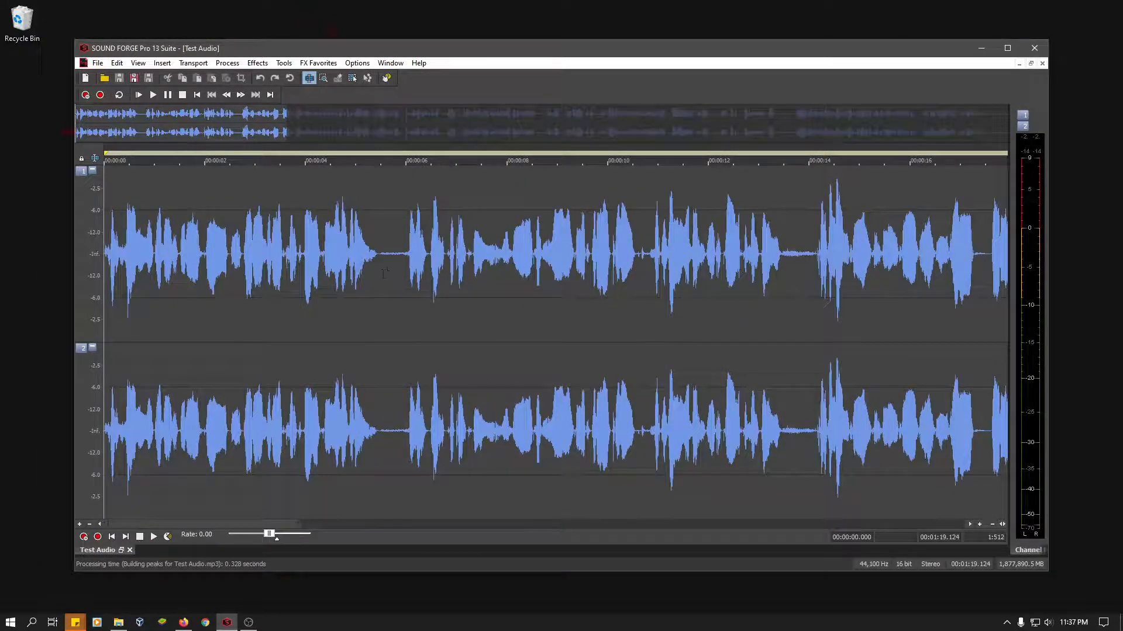
scroll(403, 300, down, 4)
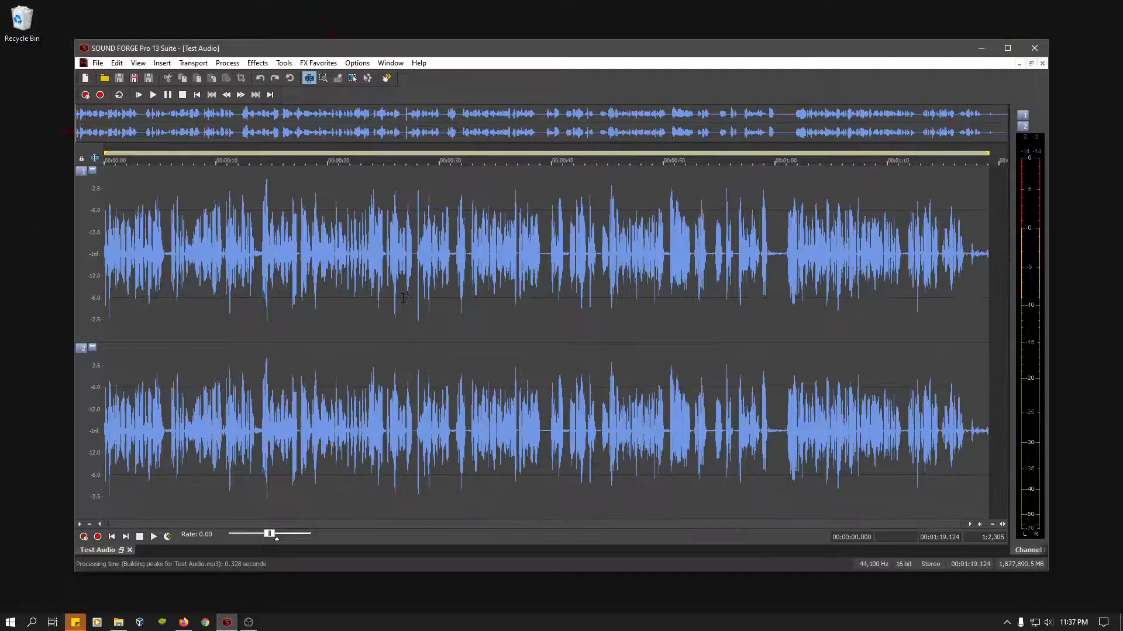
Step: Select the section of the waveform from about 2.33 to 5.18 seconds
scroll(403, 298, up, 6)
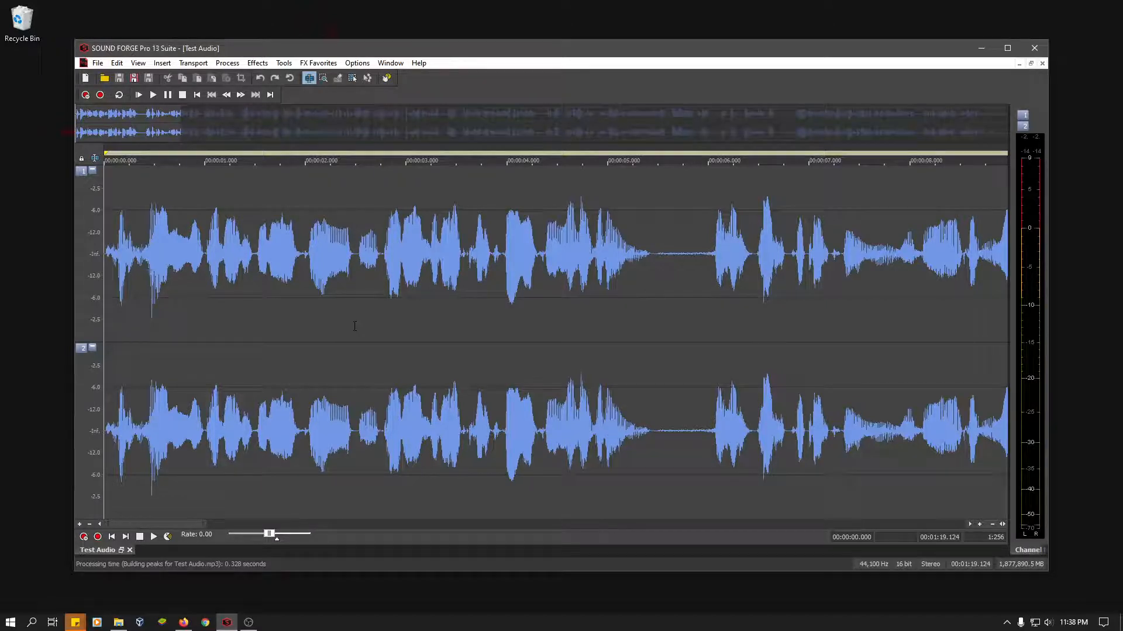
drag(339, 329, 389, 331)
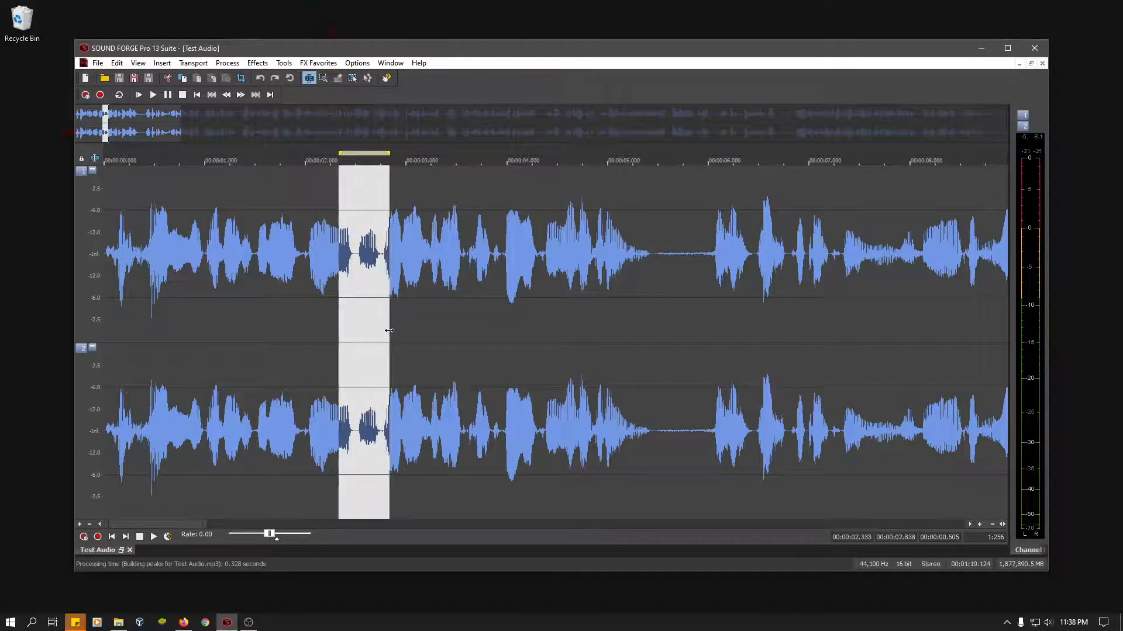
drag(389, 330, 626, 337)
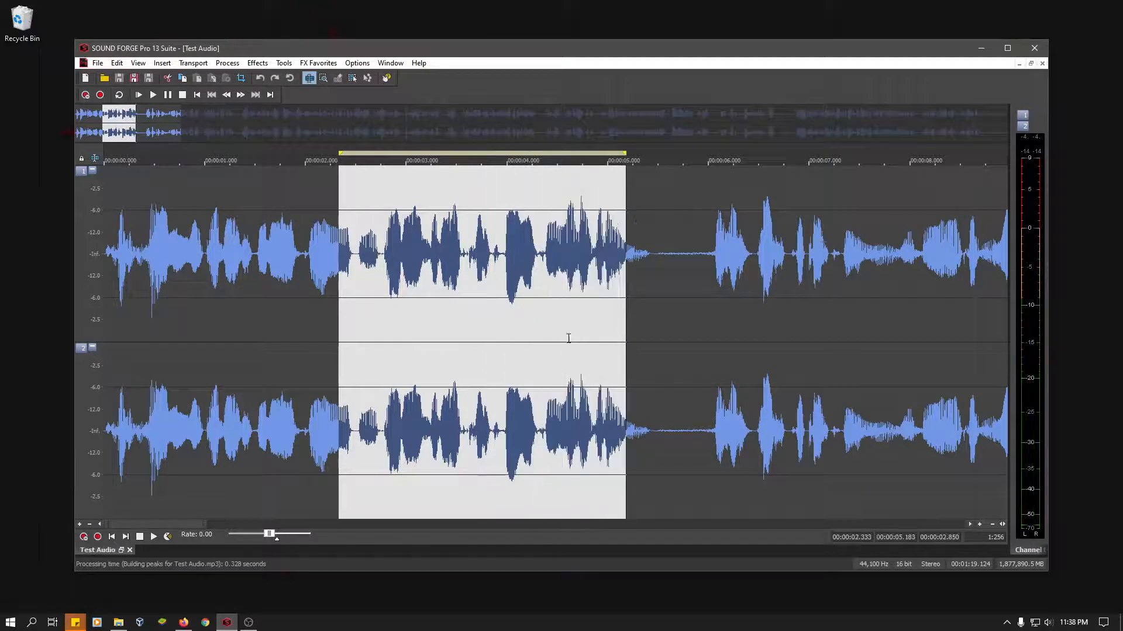
Step: Clear the selection, listen to the recording from its very beginning, and stop playback
click(117, 326)
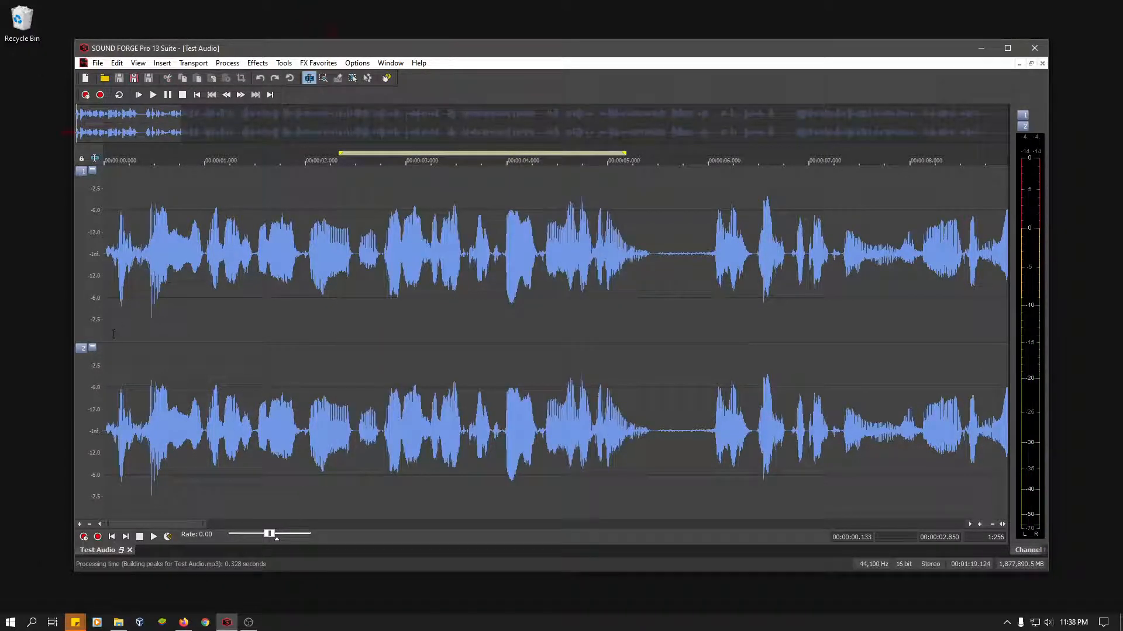
drag(113, 334, 104, 341)
key(space)
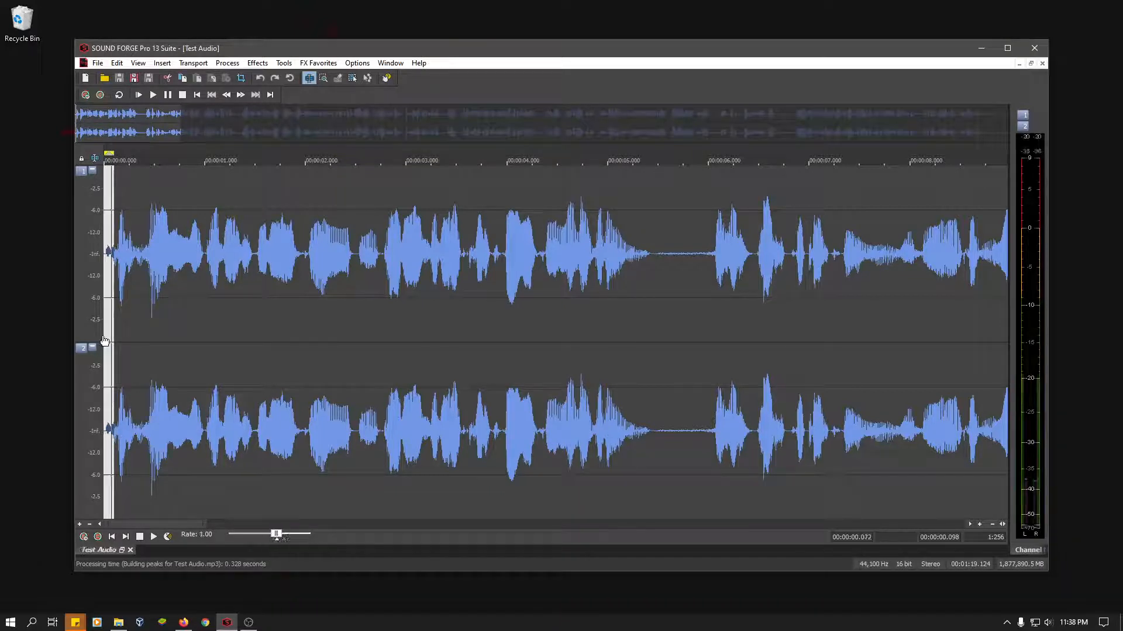
click(110, 335)
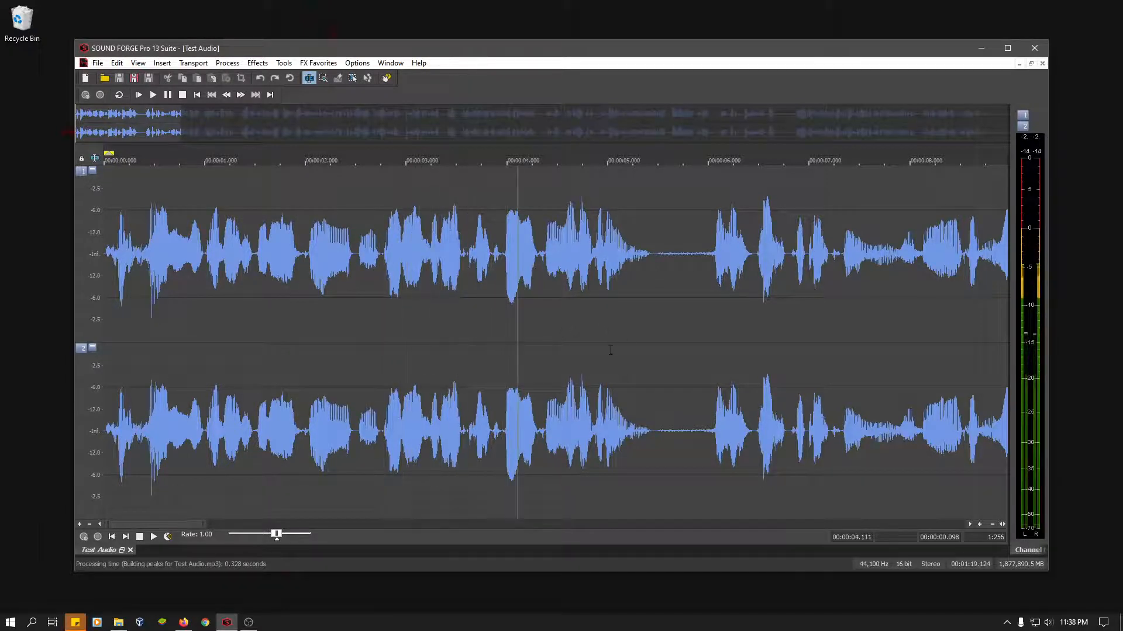
key(space)
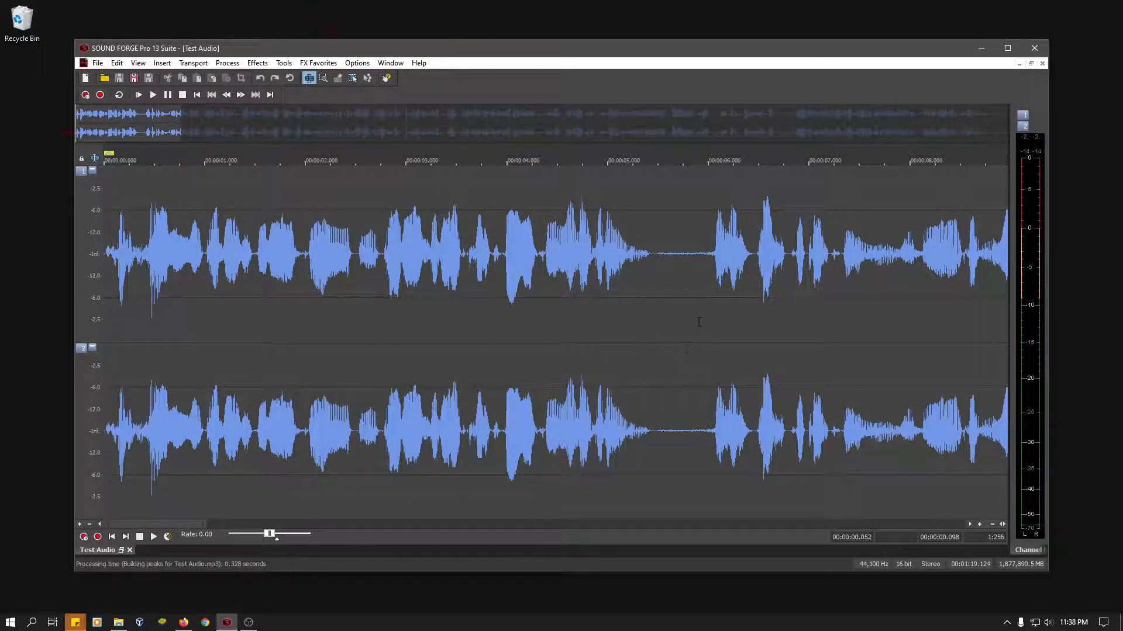
Step: Select the passage from about 5.45 to 7.72 seconds, listening to it while extending the end of the selection
drag(713, 321, 652, 346)
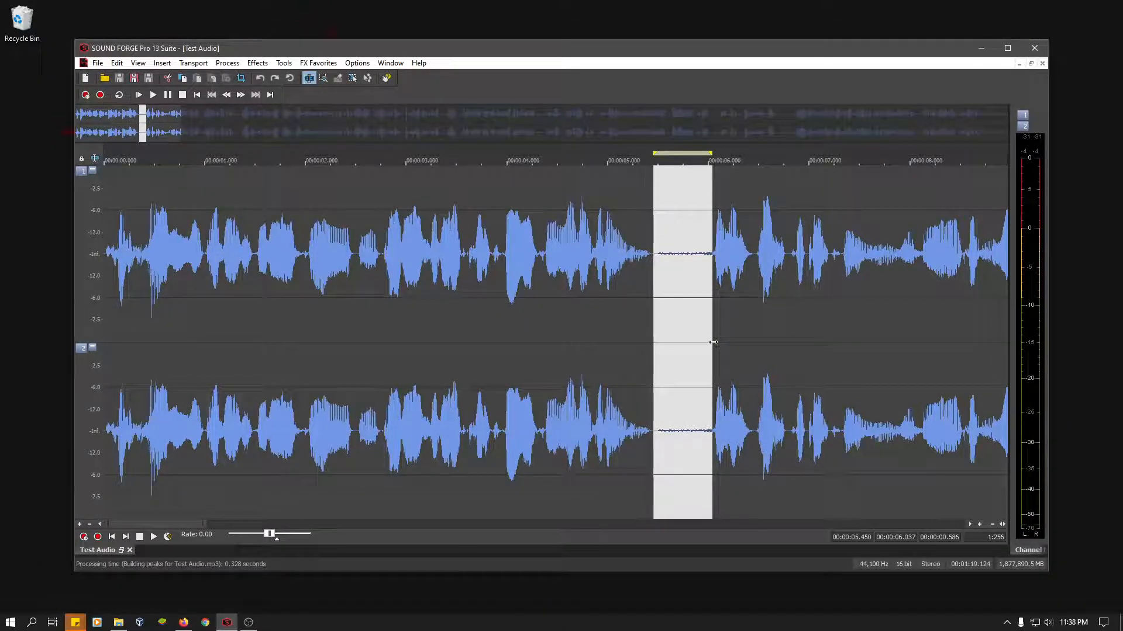
drag(712, 341, 758, 339)
key(space)
key(space)
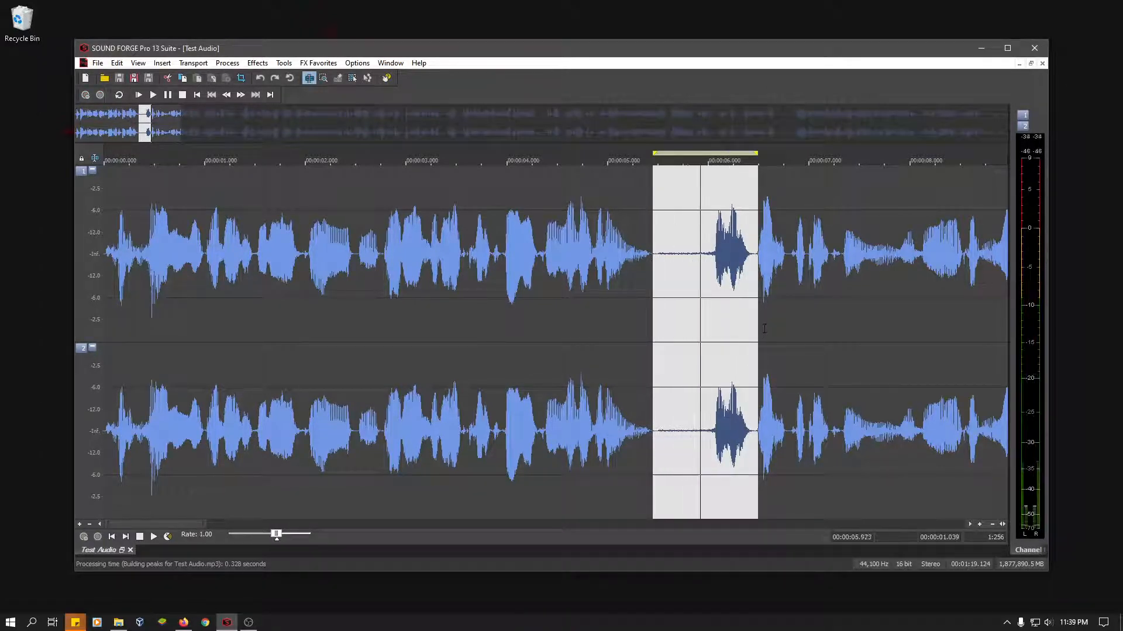
key(space)
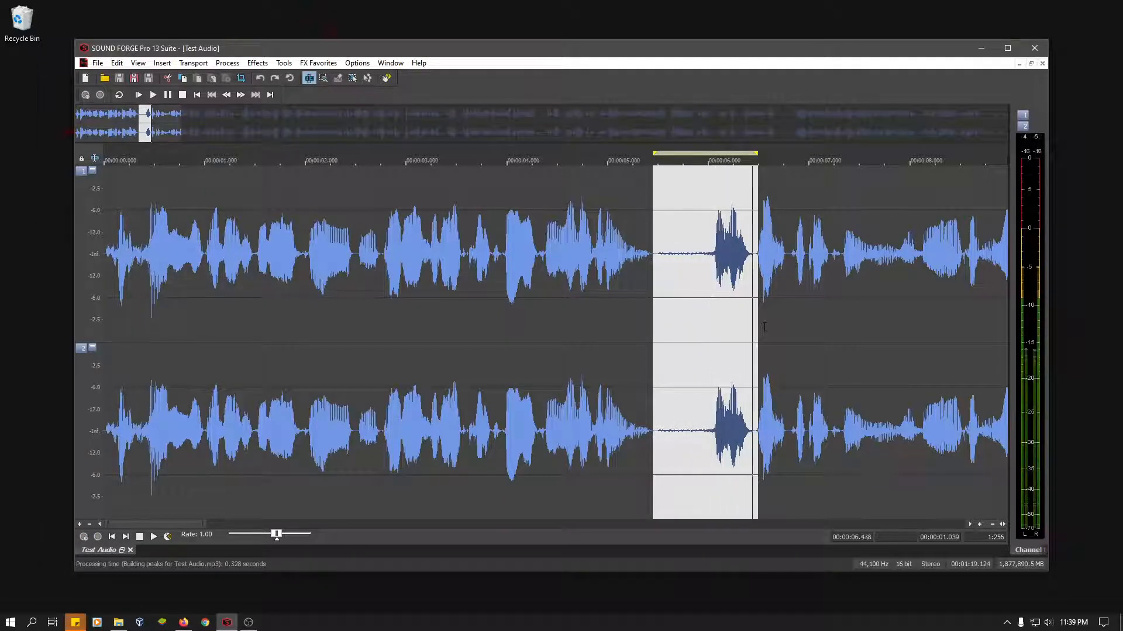
drag(756, 330, 787, 331)
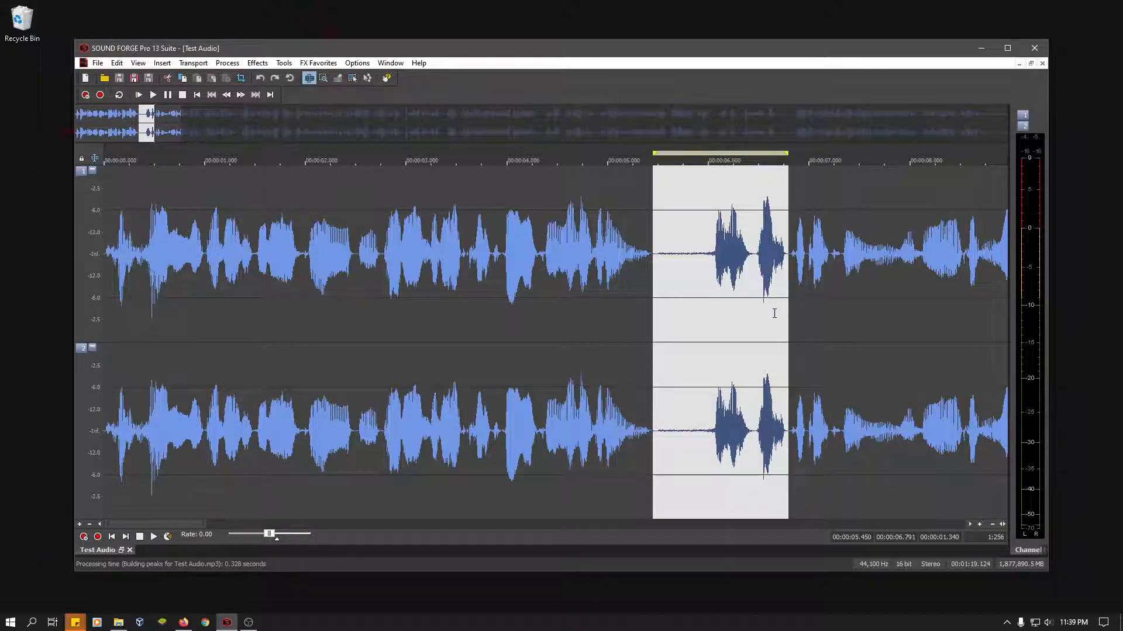
key(space)
drag(788, 339, 881, 345)
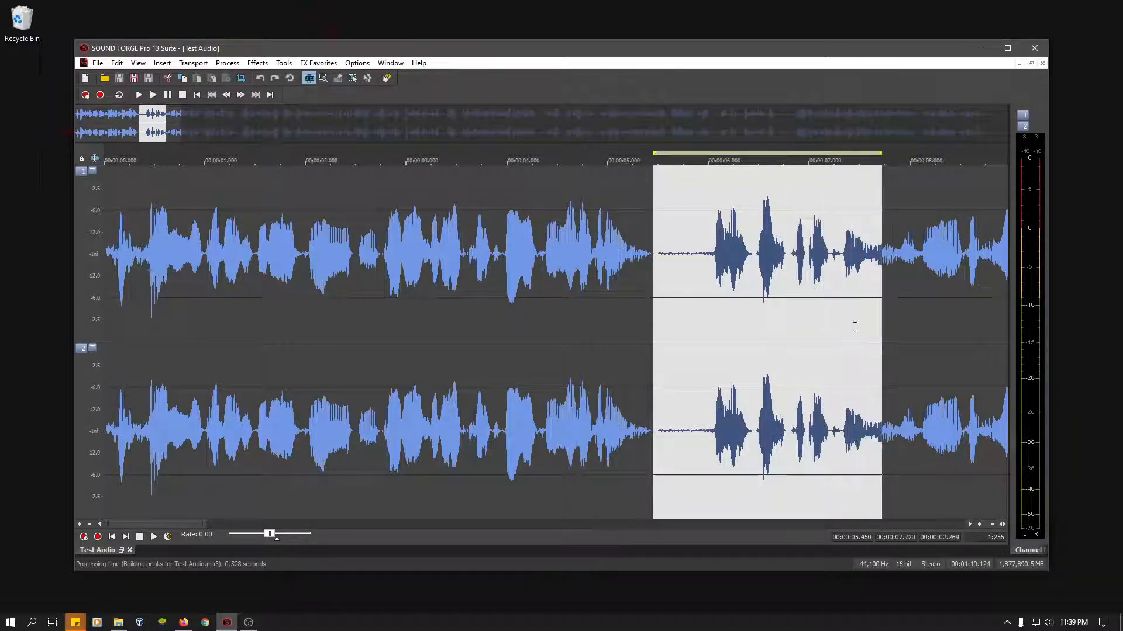
Step: Play the selected passage after the first pause and place the cursor in its first word at about 6.24 seconds
scroll(792, 362, up, 1)
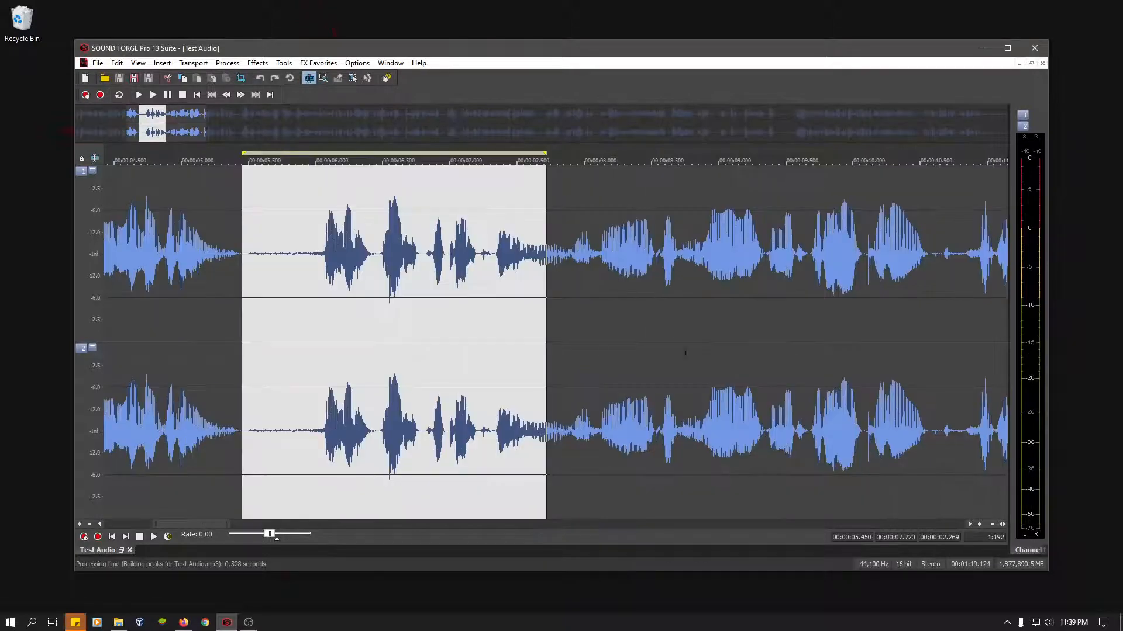
scroll(418, 344, up, 2)
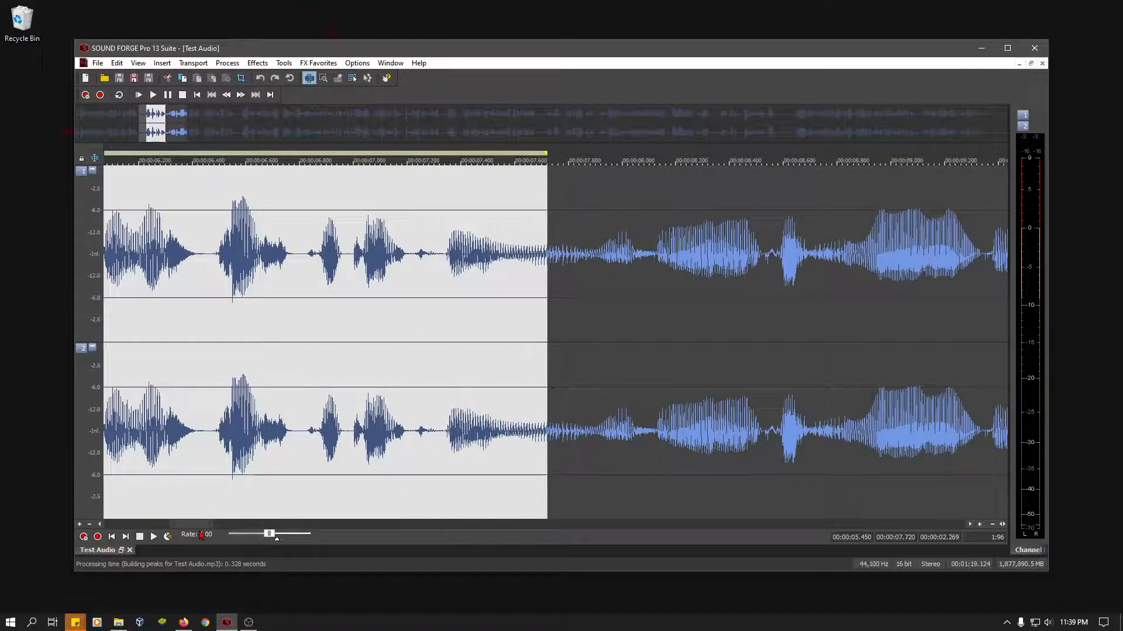
drag(198, 526, 183, 527)
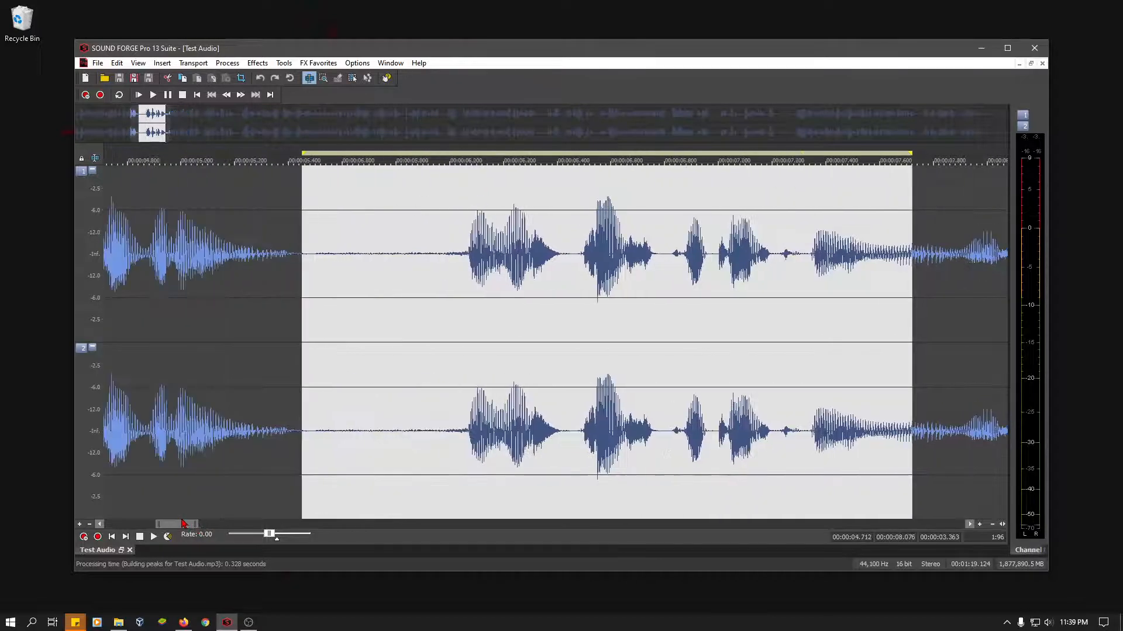
key(space)
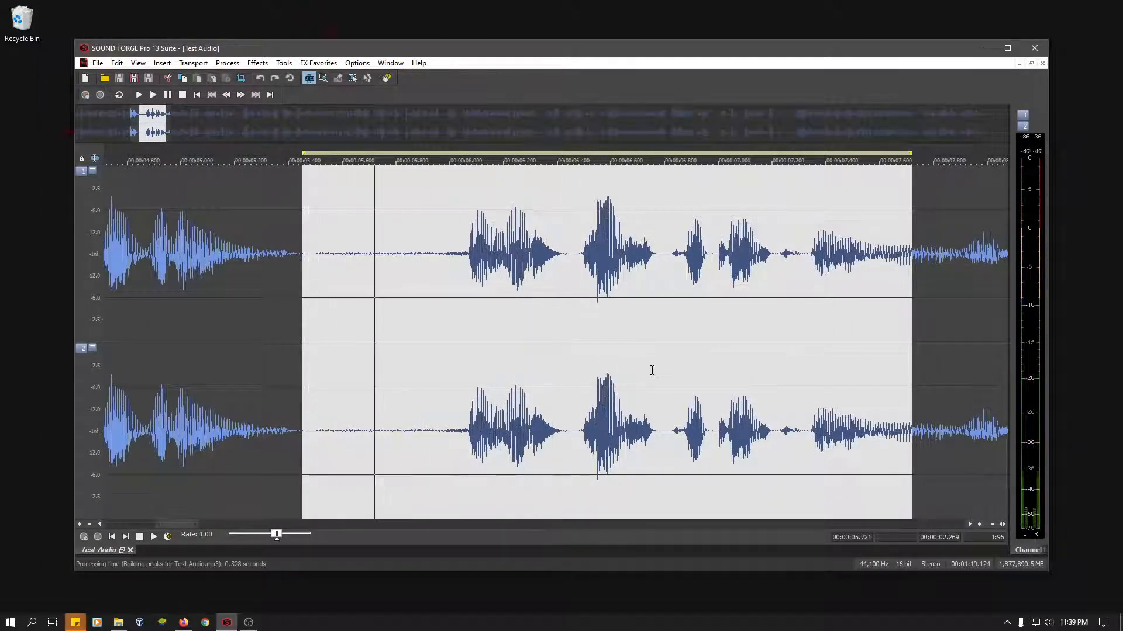
click(514, 346)
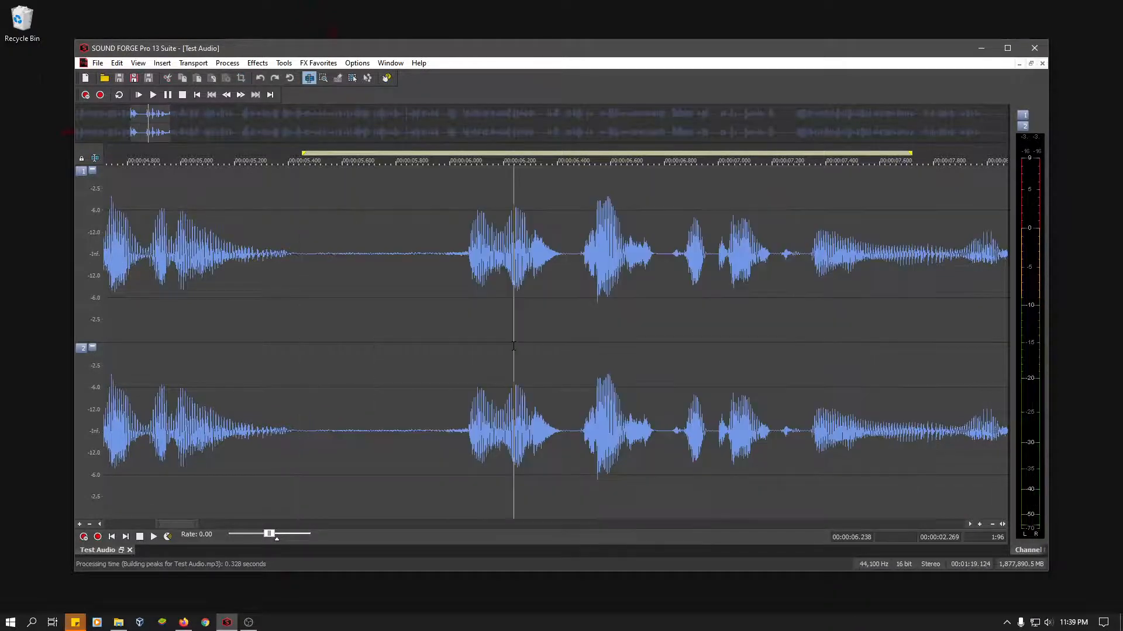
Step: Select only the first word after the pause, from about 6.03 to 6.43 seconds, and play it
scroll(504, 344, up, 1)
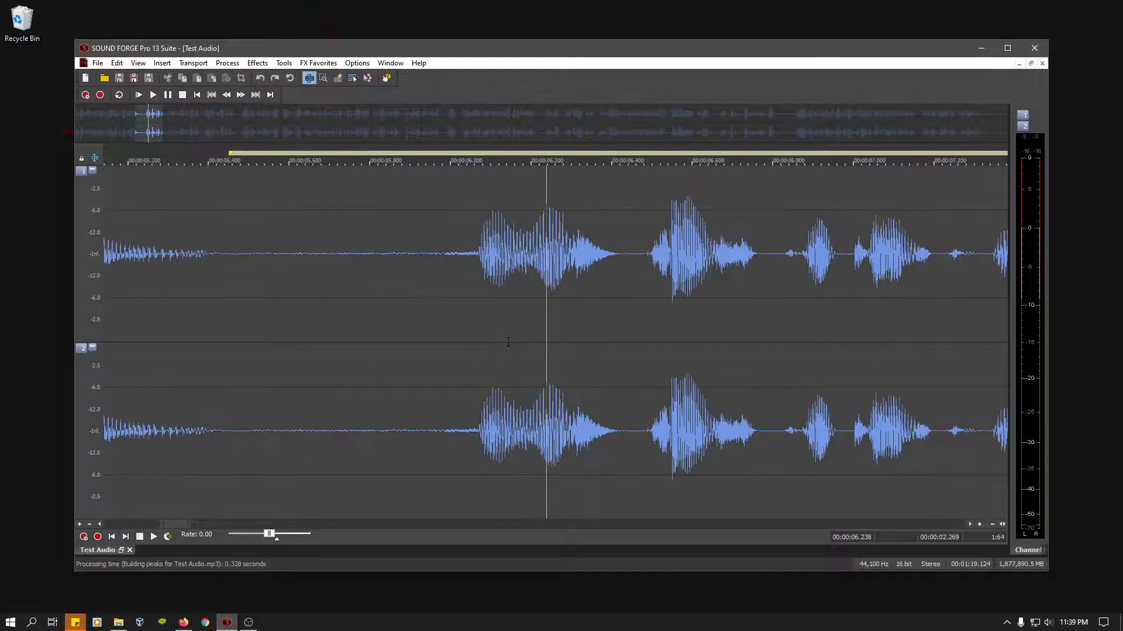
drag(544, 336, 442, 337)
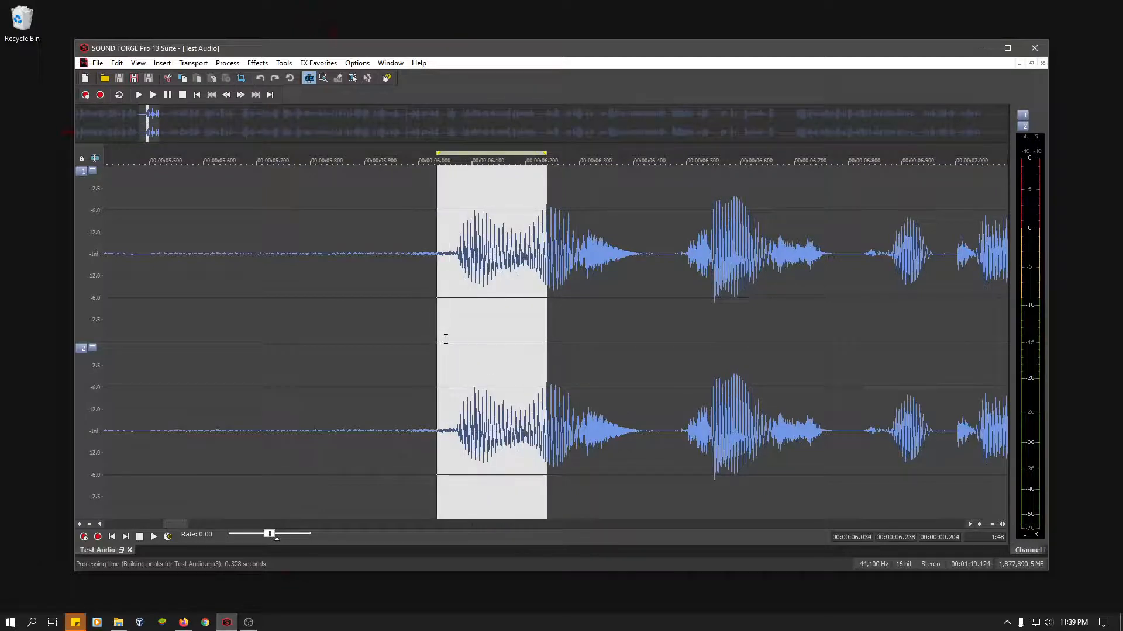
drag(547, 341, 646, 342)
key(space)
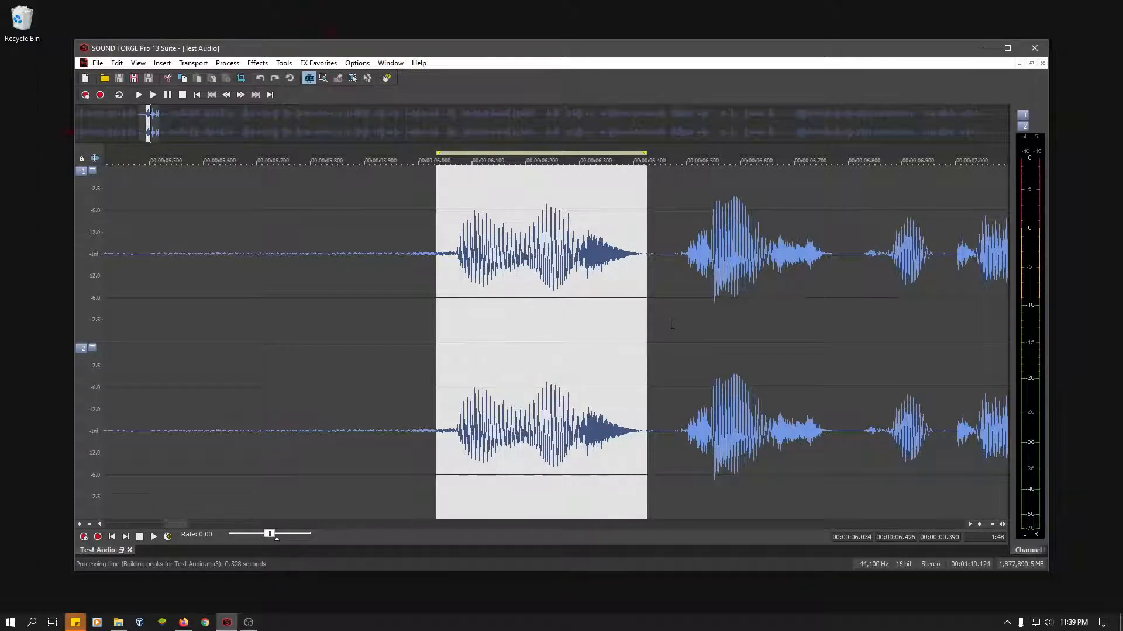
Step: Reselect the word up to the gap, from about 6.04 to 6.47 seconds, and place the cursor inside it at about 6.31 seconds
click(671, 324)
key(space)
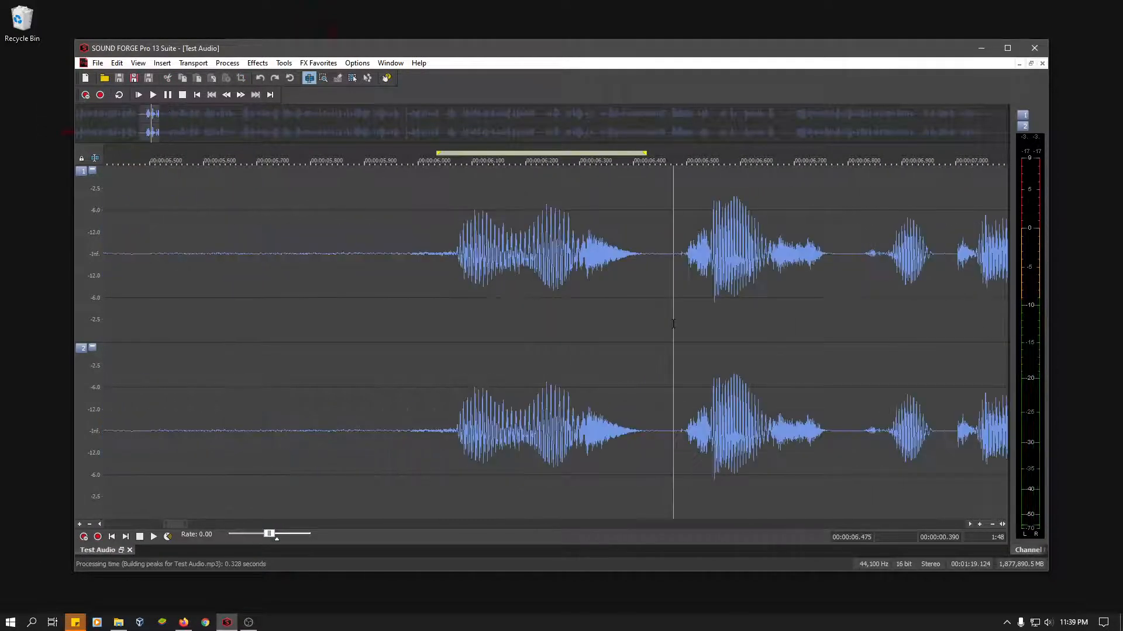
drag(670, 324, 437, 316)
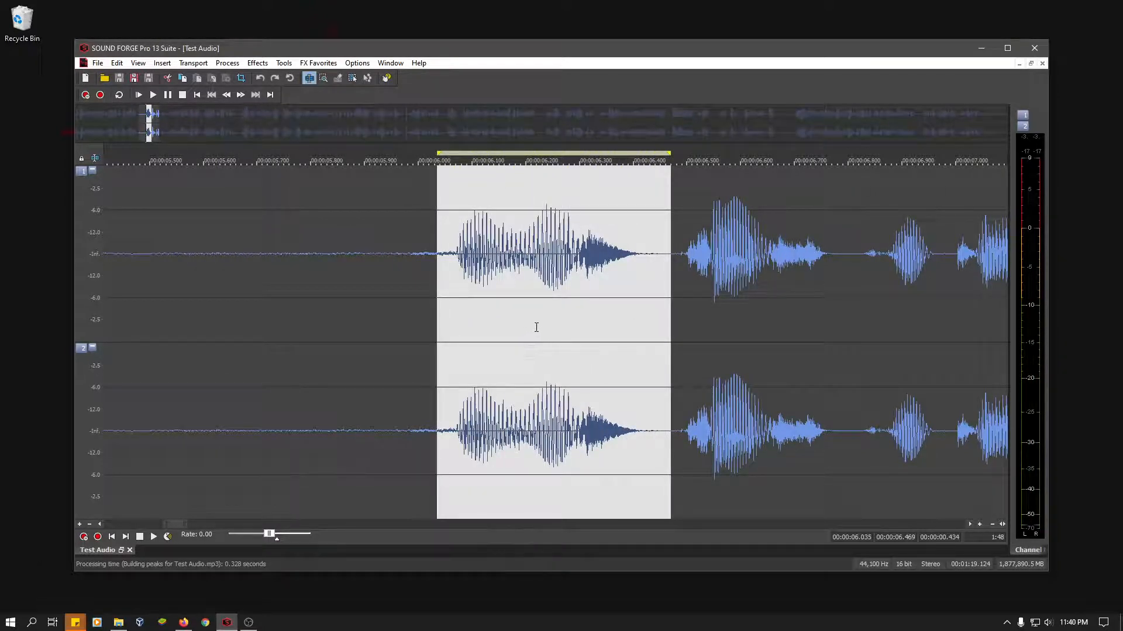
click(584, 324)
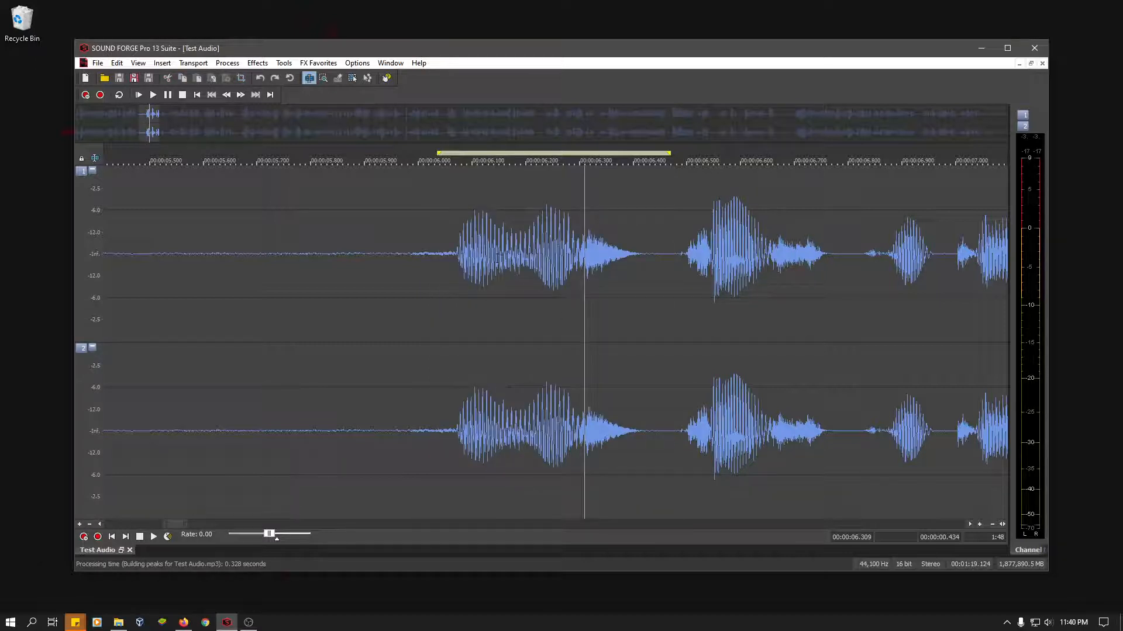
Step: Select the word's opening part from about 6.08 to 6.21 seconds, play it, and extend the selection to about 6.36 seconds
drag(532, 267, 505, 267)
drag(532, 339, 460, 348)
key(space)
key(space)
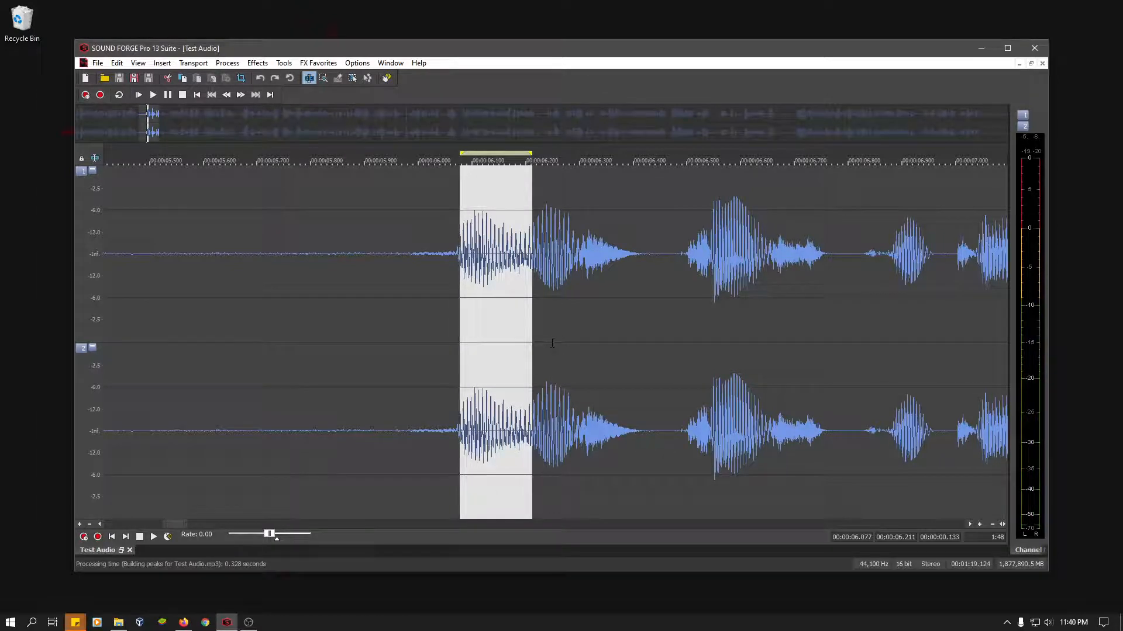
drag(536, 327, 611, 327)
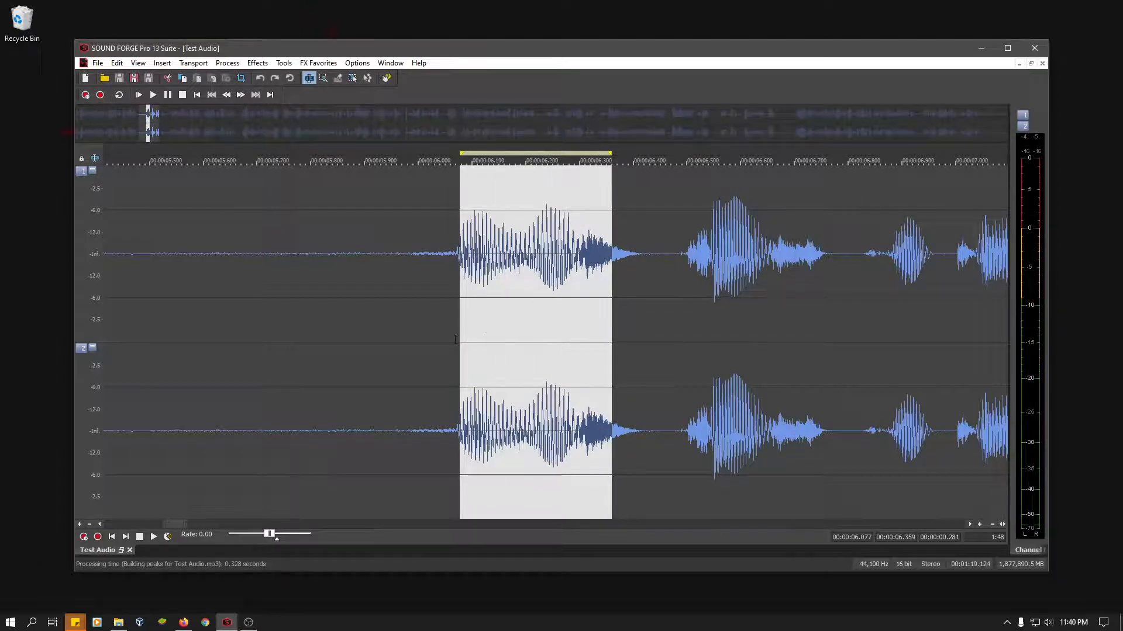
Step: Select the whole word from about 6.08 to 6.49 seconds, up to the gap before the next word, and play it repeatedly
drag(461, 337, 680, 322)
key(space)
key(space)
key(space)
key(space)
key(space)
key(space)
Step: Extend the start of the word selection back to about 5.96 seconds, check it by playing it, and delete it
drag(562, 321, 398, 353)
key(space)
key(space)
key(space)
key(space)
key(space)
key(space)
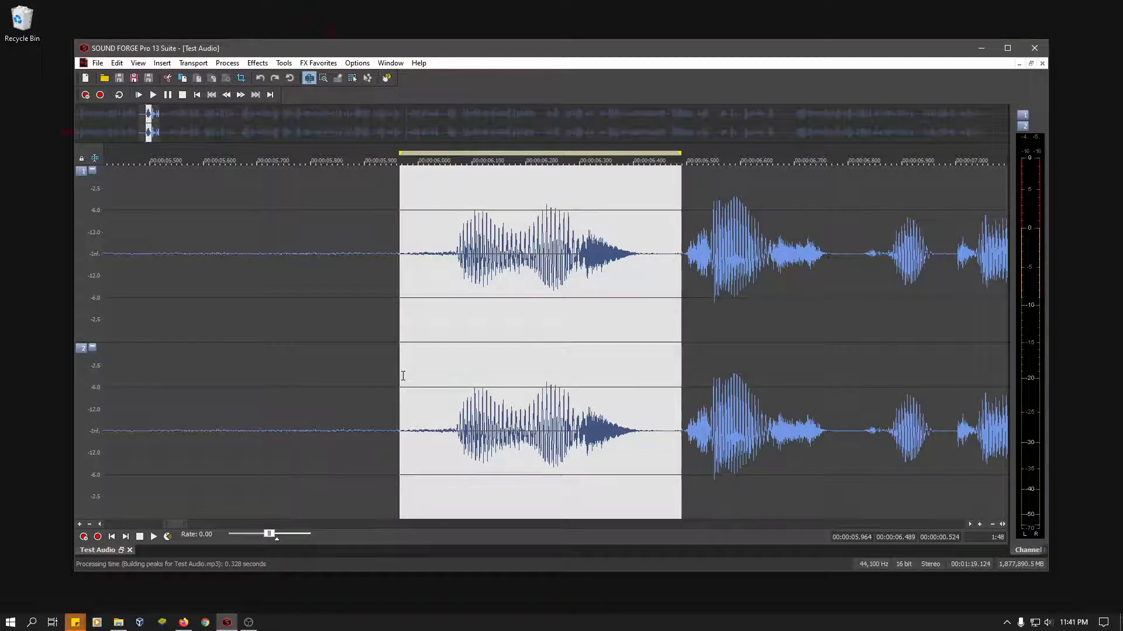
key(Delete)
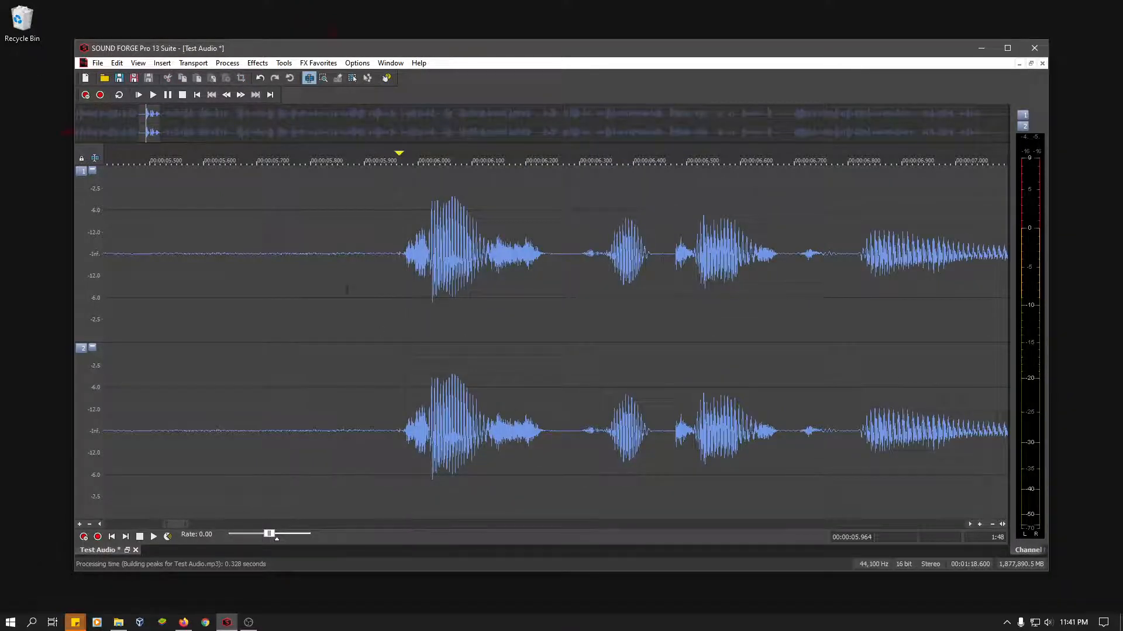
Step: Select the silent pause from about 5.44 to 5.97 seconds, play it to check, and delete it
drag(400, 325, 858, 431)
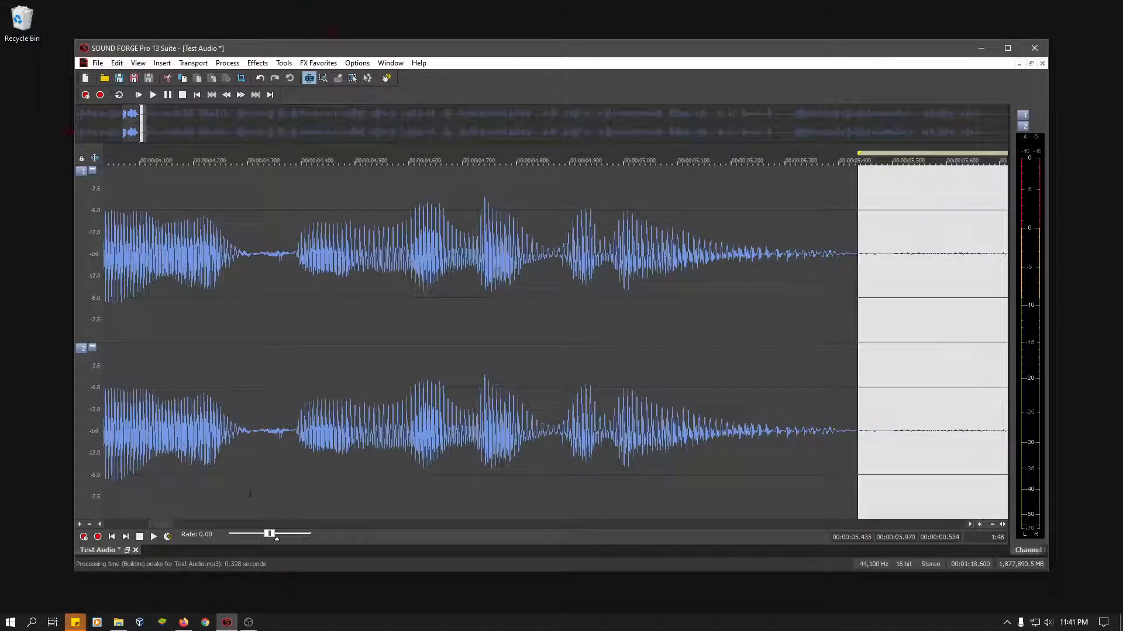
mouse_move(159, 530)
mouse_down()
mouse_move(195, 531)
mouse_move(169, 533)
mouse_up()
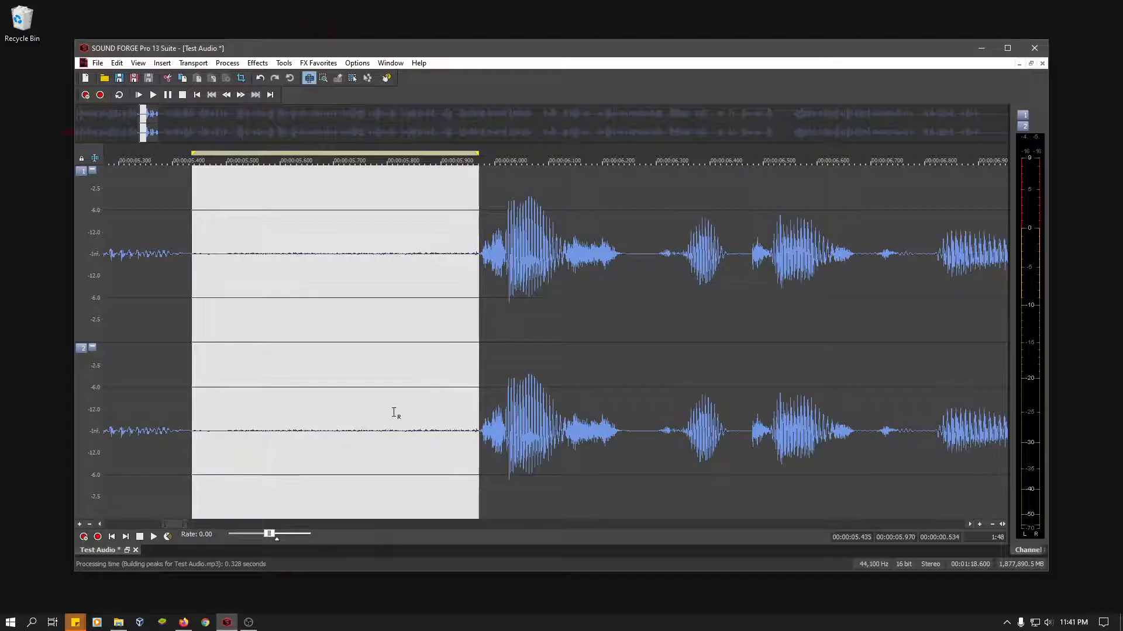
key(space)
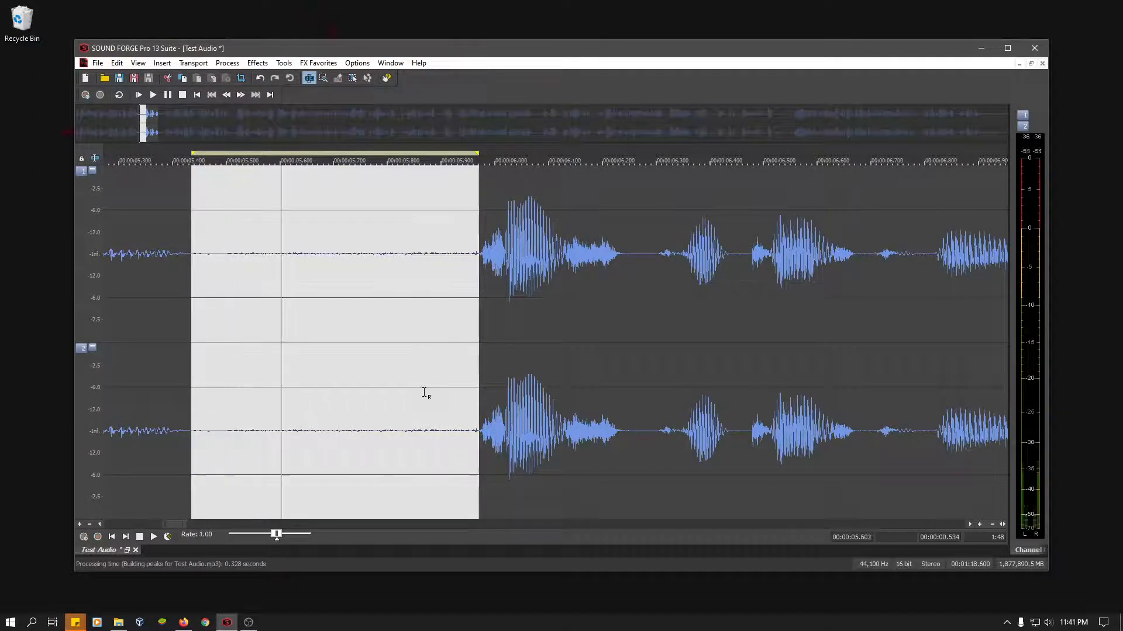
key(space)
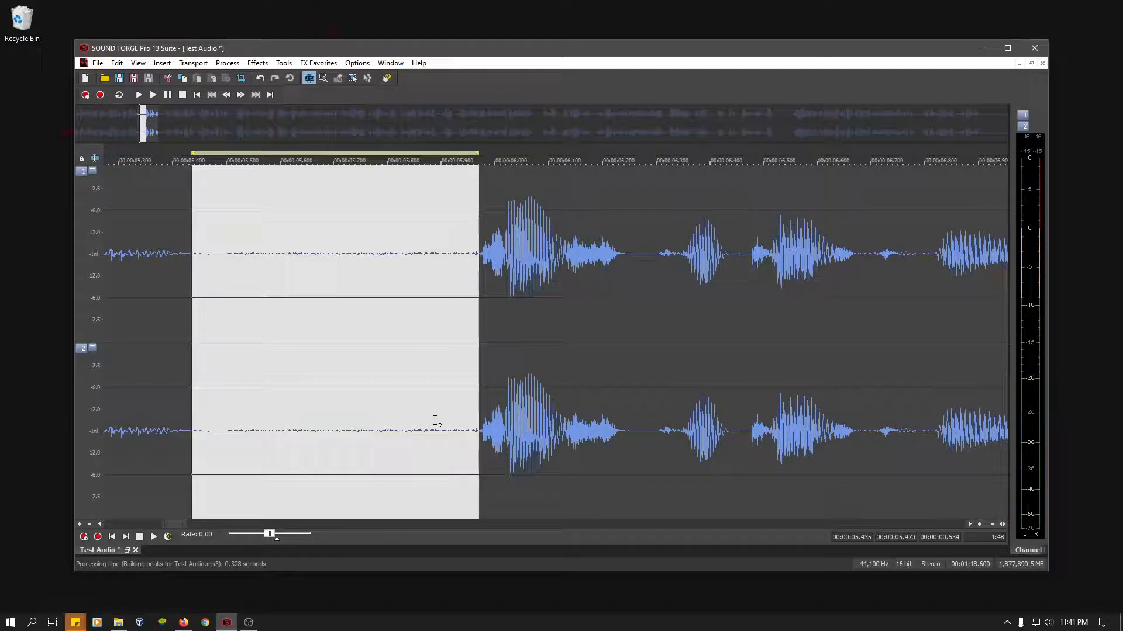
key(Delete)
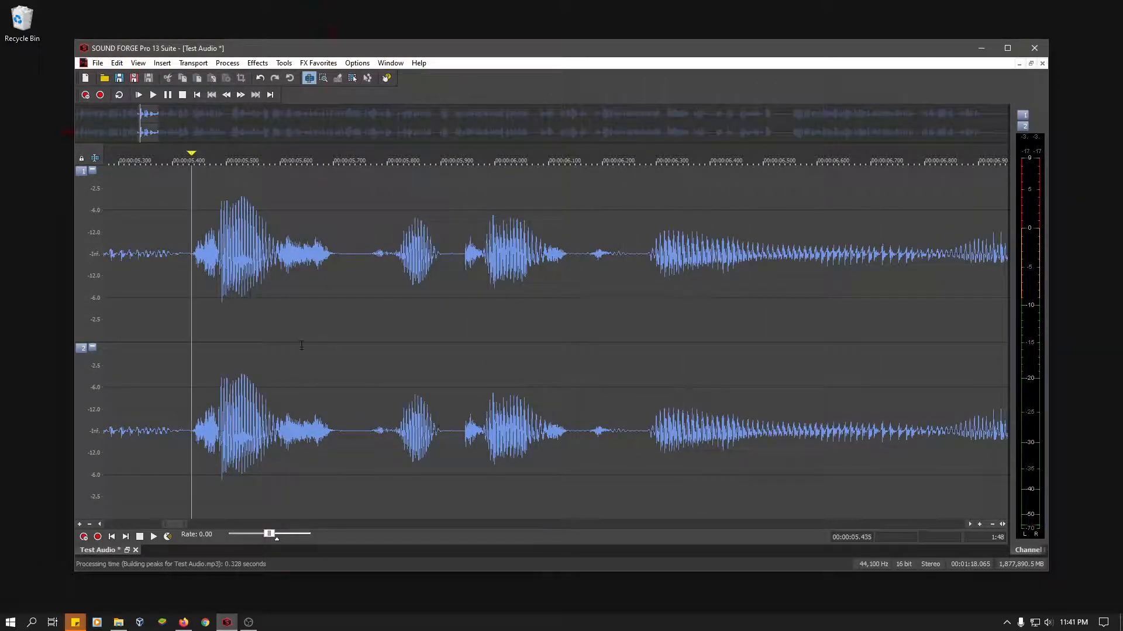
Step: Play the audio from about 4.21 seconds across the cut where the pause was removed
scroll(317, 349, down, 2)
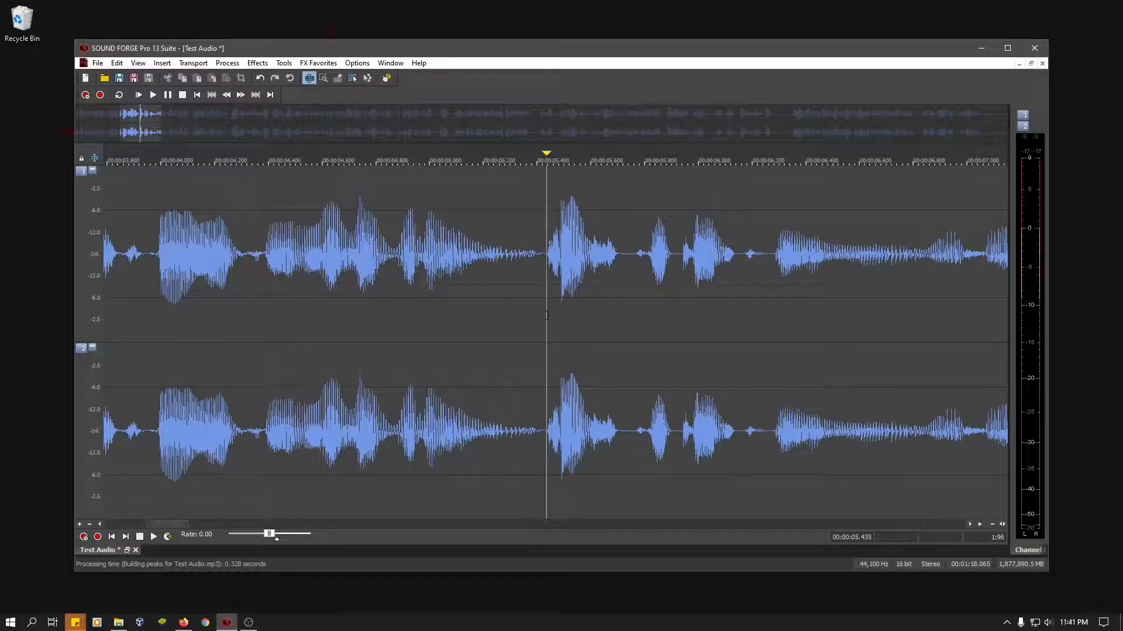
click(217, 295)
key(space)
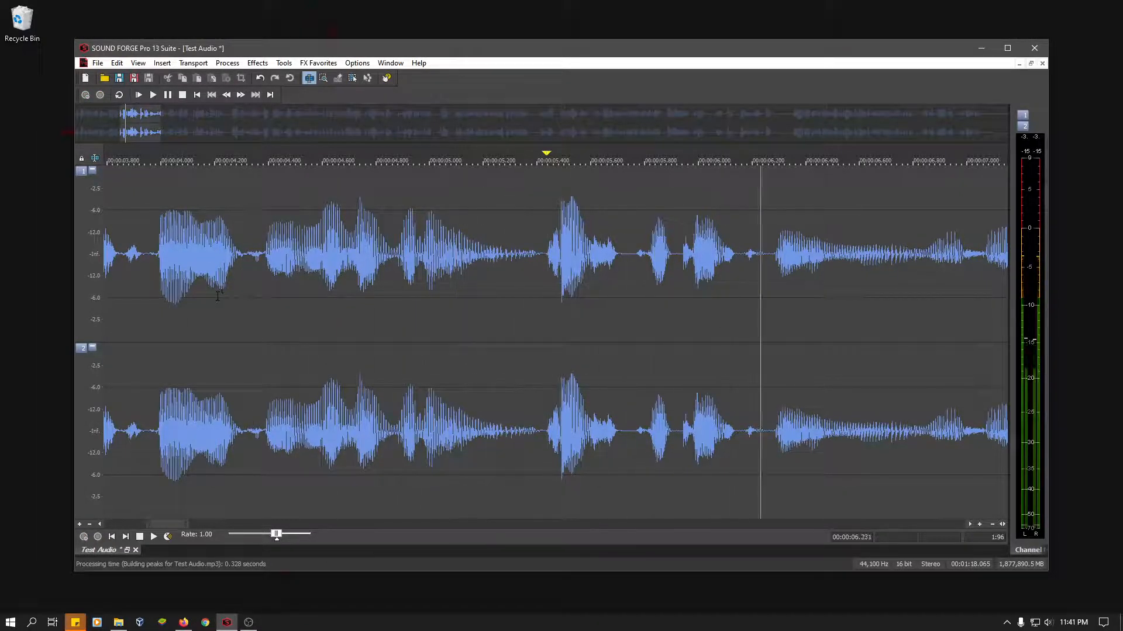
key(space)
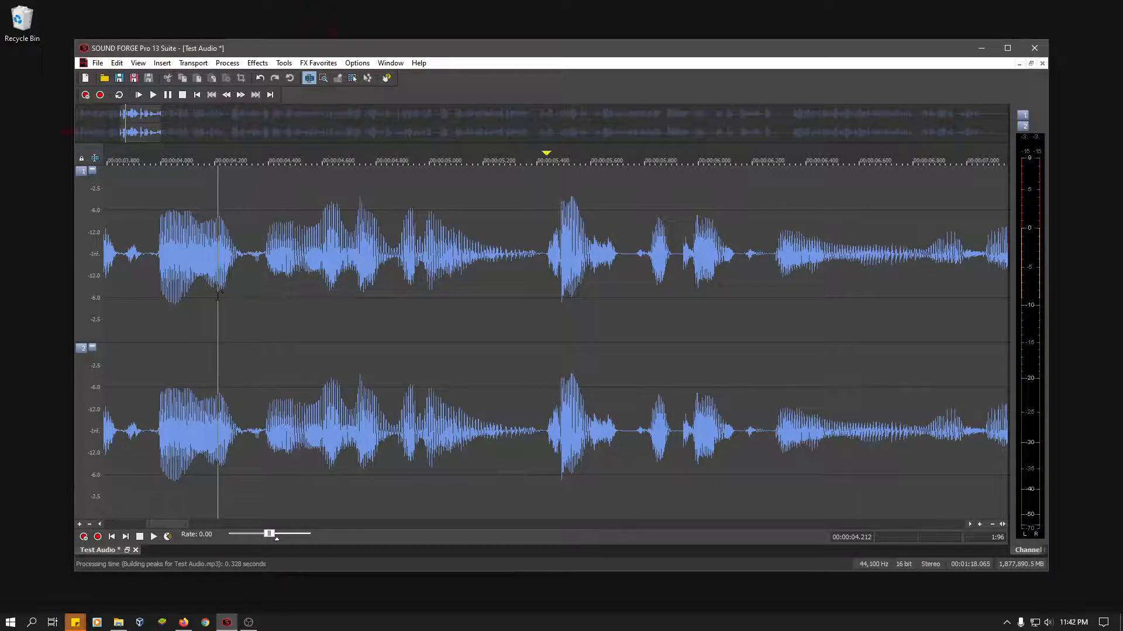
Step: Select the passage from about 5.42 to 6.67 seconds, listening to it while extending its end, and delete it
drag(543, 339, 675, 355)
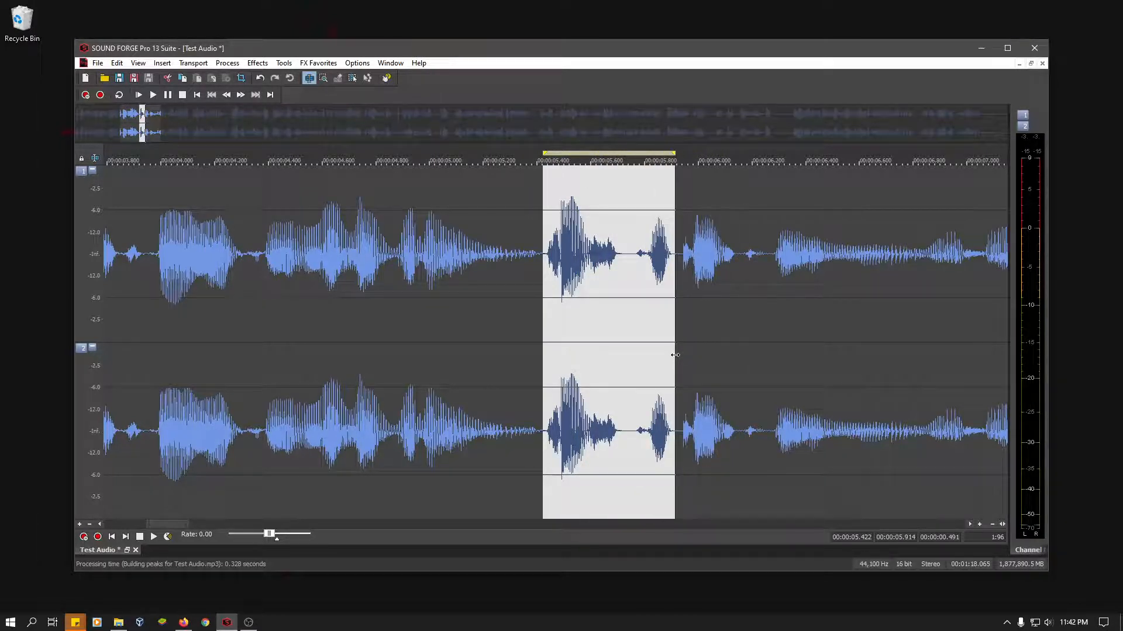
key(space)
drag(675, 345, 773, 340)
key(space)
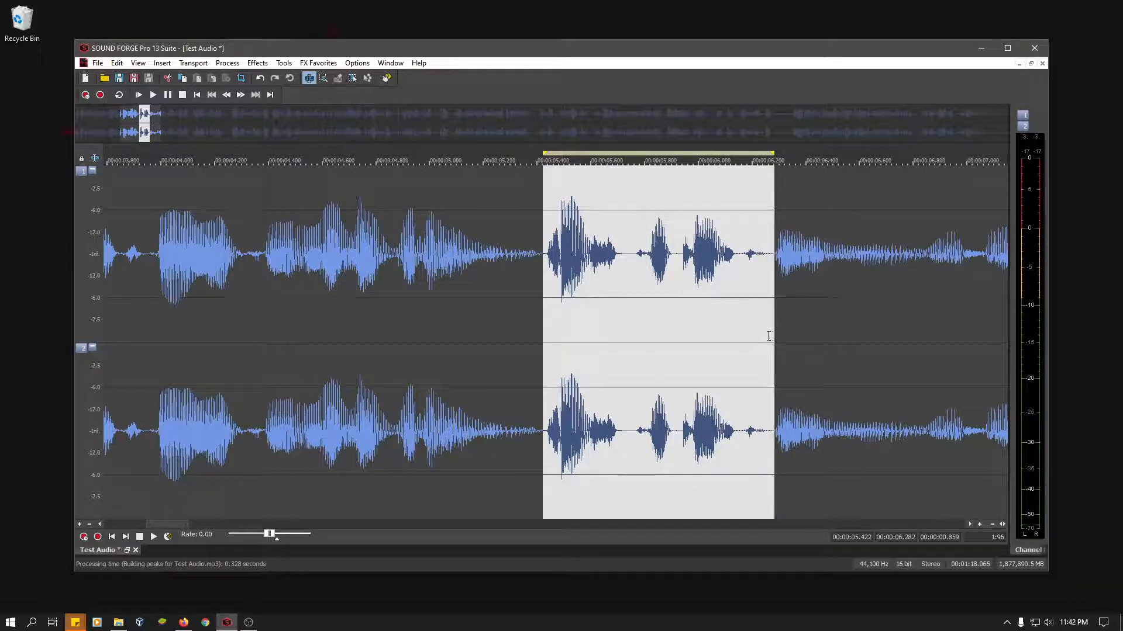
drag(772, 337, 774, 396)
key(space)
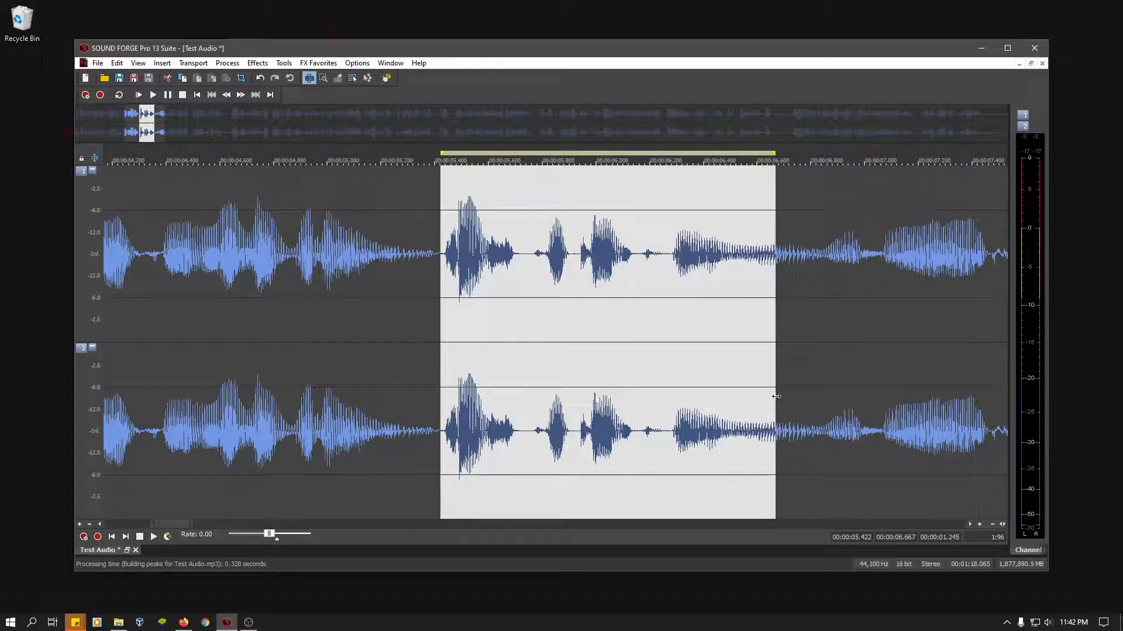
key(space)
key(Delete)
Step: Play the audio from about 4.35 seconds to hear how the passages join at the new cut
click(152, 319)
key(space)
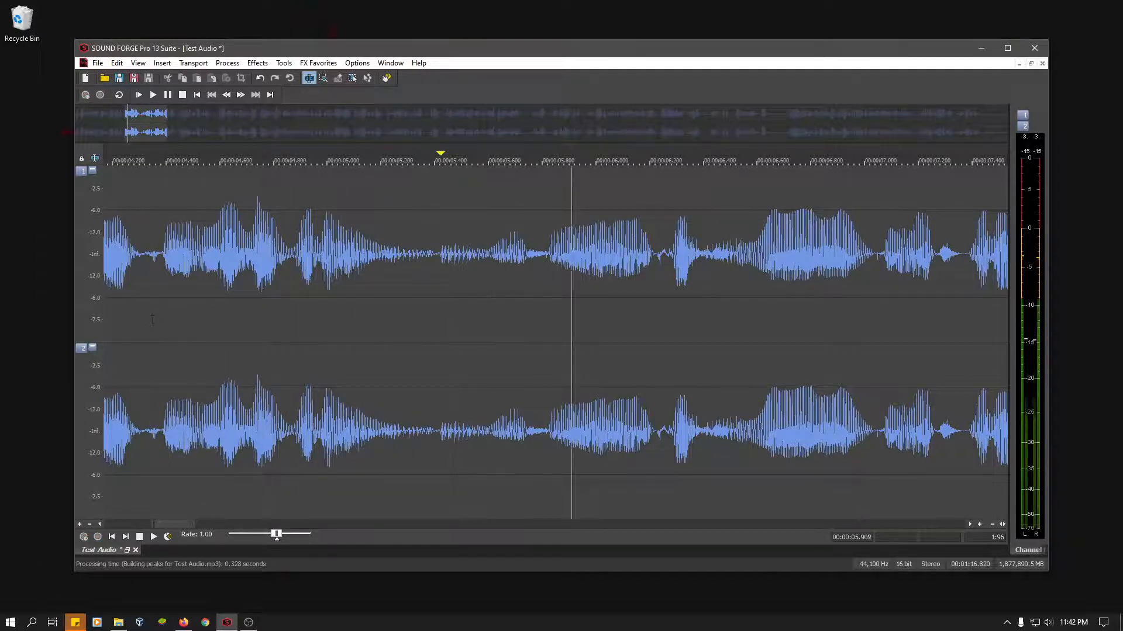
key(space)
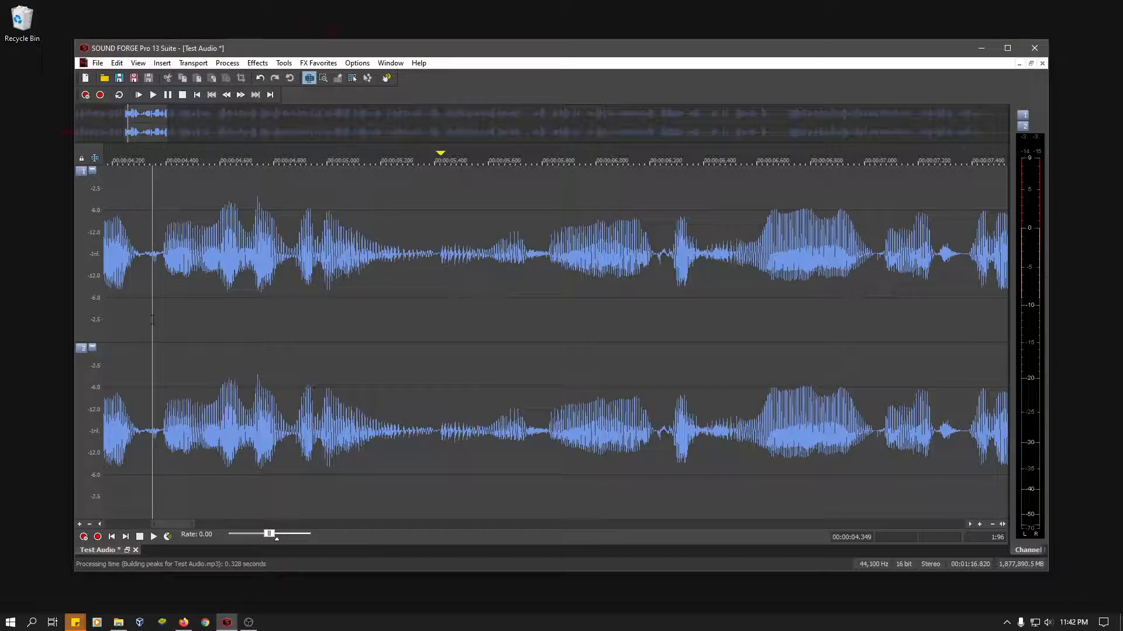
Step: Select the pause from about 11.12 to 11.84 seconds, adjusting its limits after listening, and delete it
scroll(487, 368, down, 5)
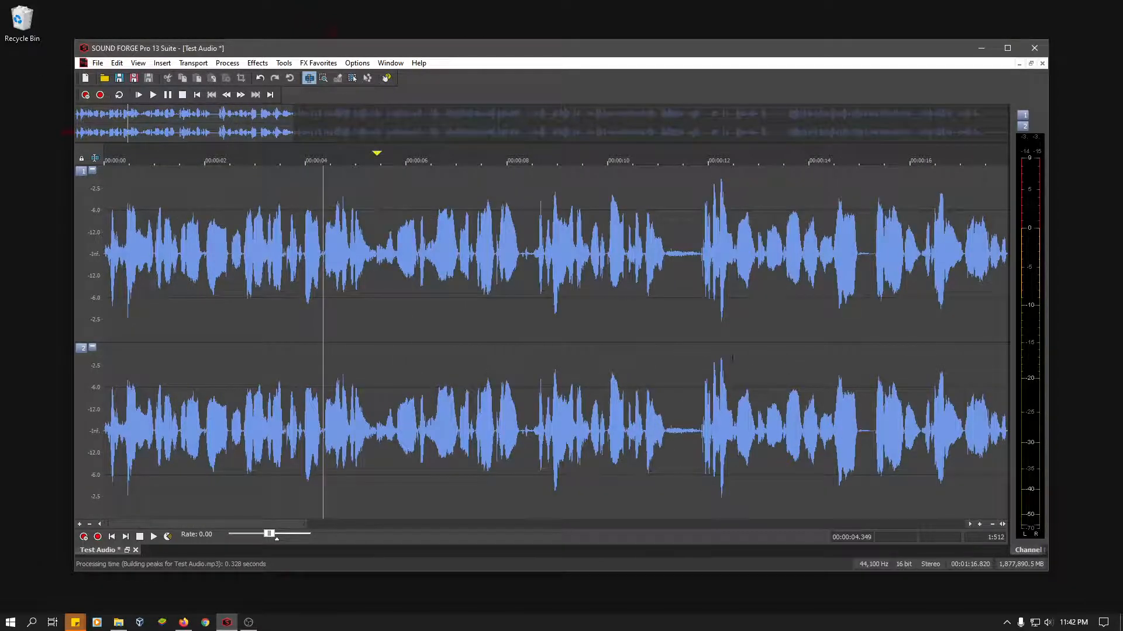
drag(708, 323, 667, 332)
scroll(694, 335, up, 1)
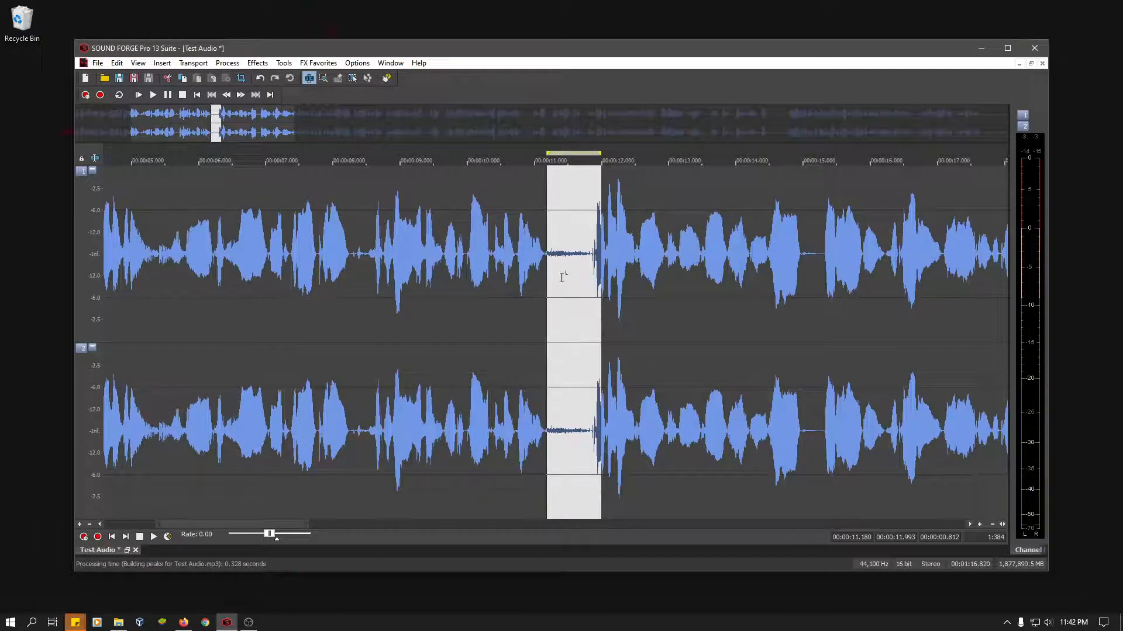
key(space)
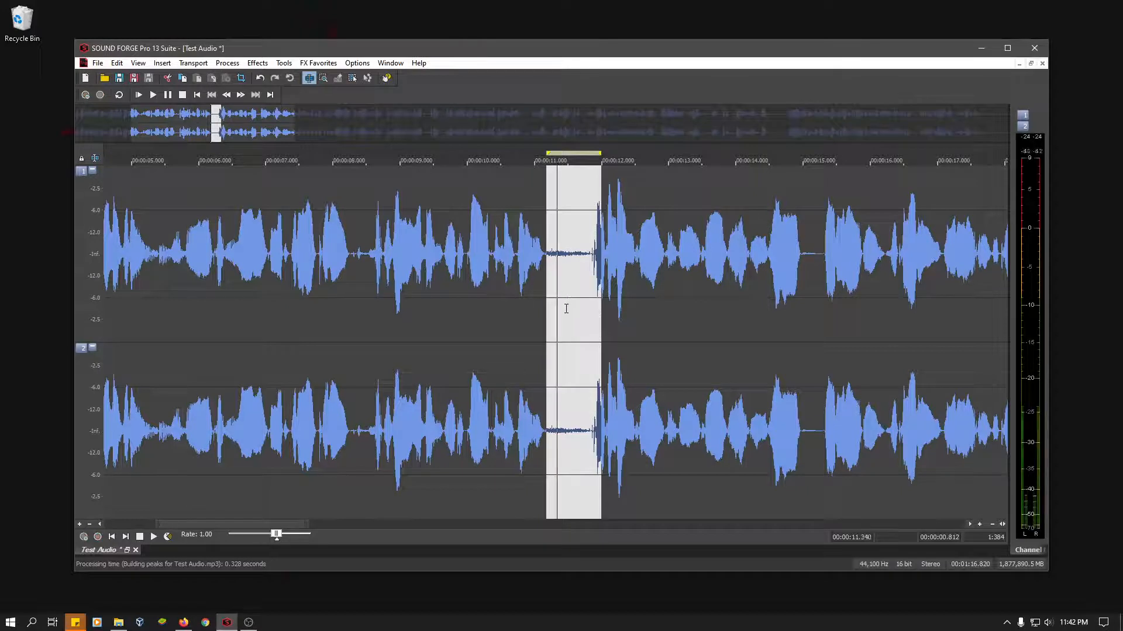
key(space)
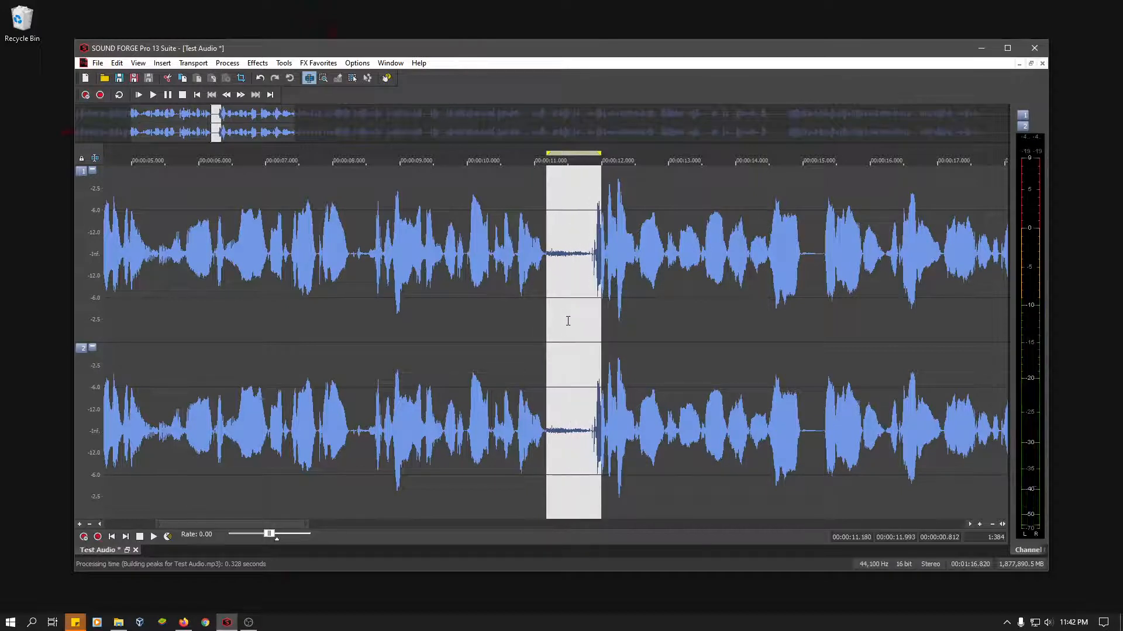
drag(603, 331, 542, 338)
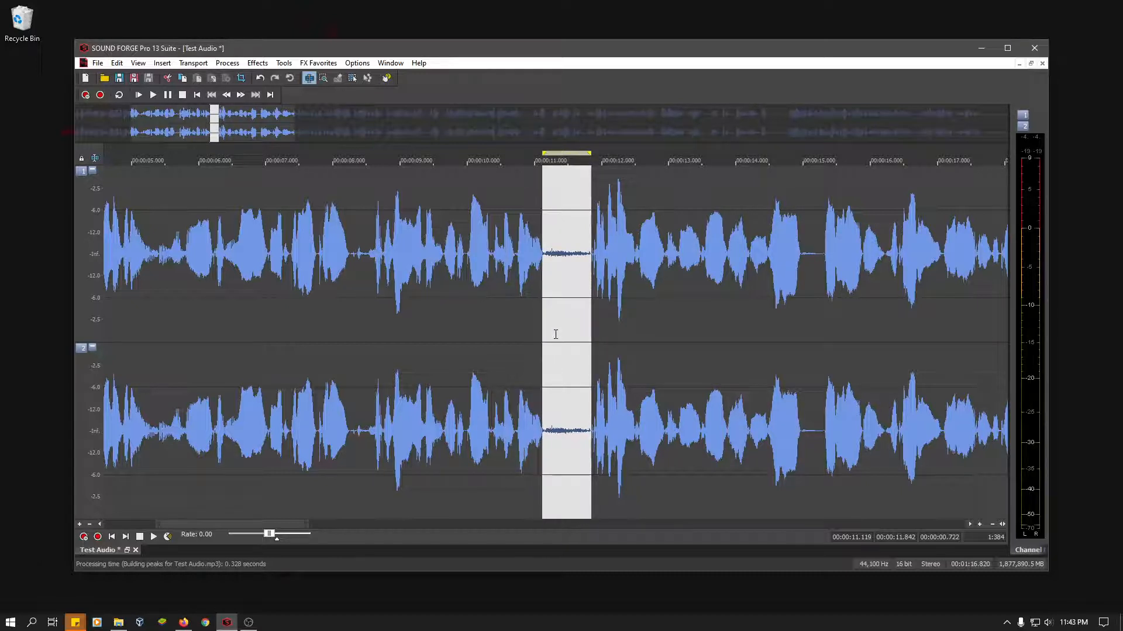
key(space)
key(Delete)
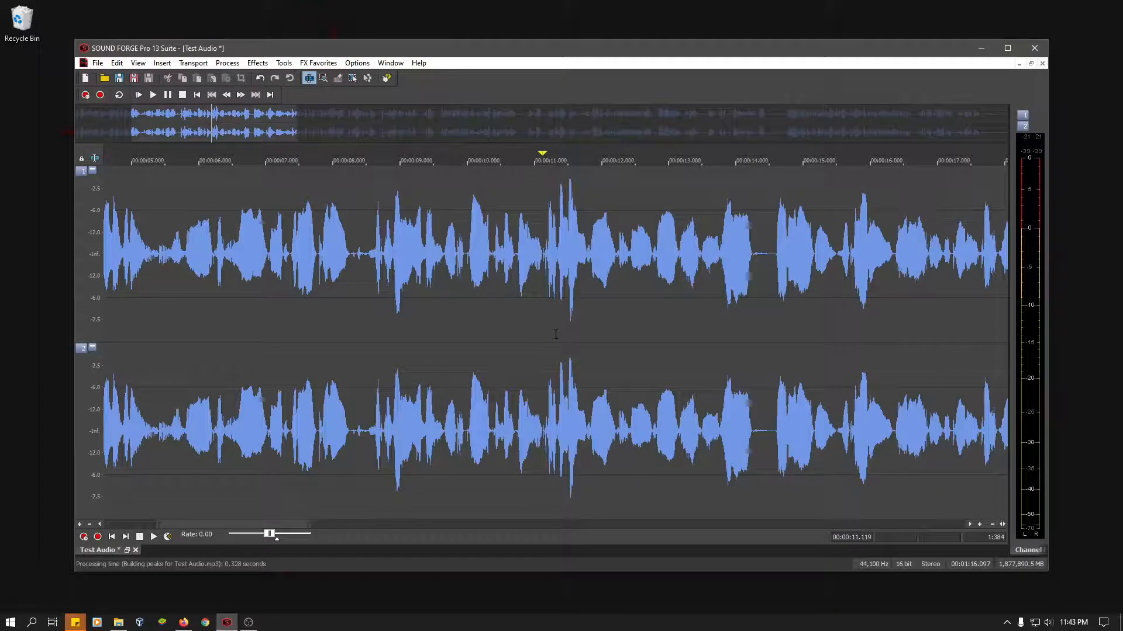
Step: Play the audio from about 10.31 seconds across the removed pause
click(488, 337)
key(space)
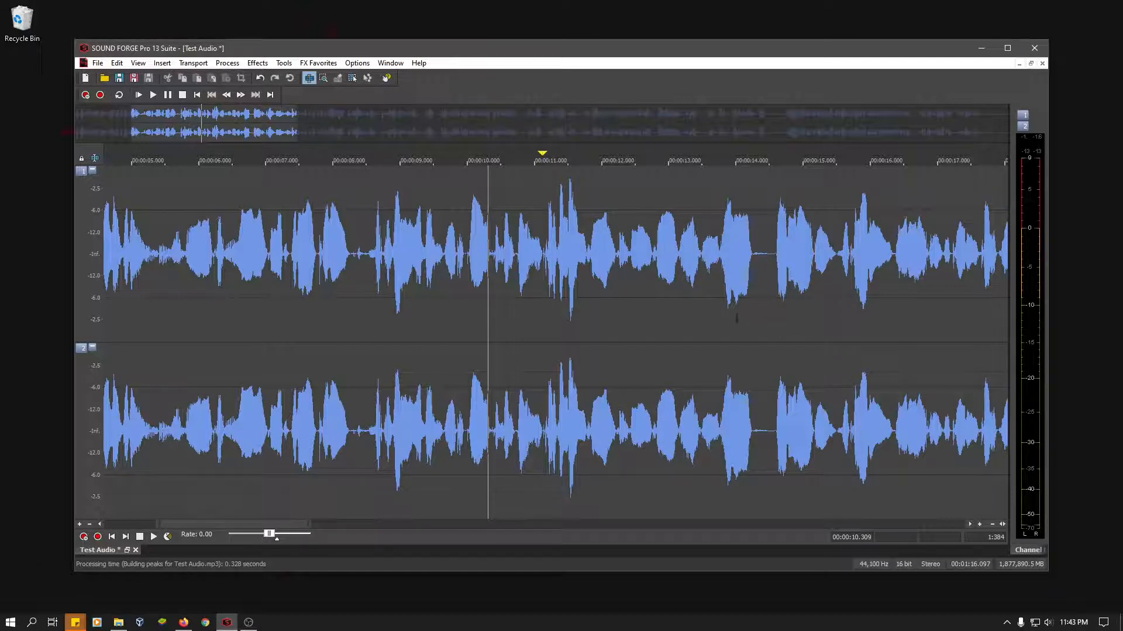
Step: Select the full pause from about 14.25 to 14.59 seconds, play it to check, and delete it
scroll(768, 321, up, 2)
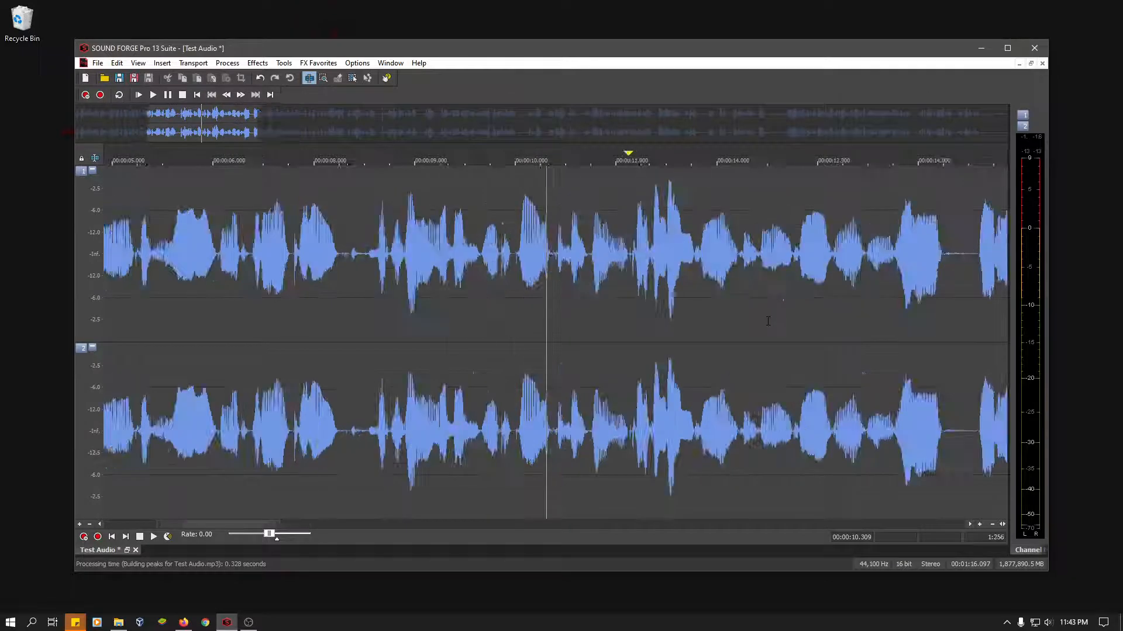
scroll(651, 312, down, 2)
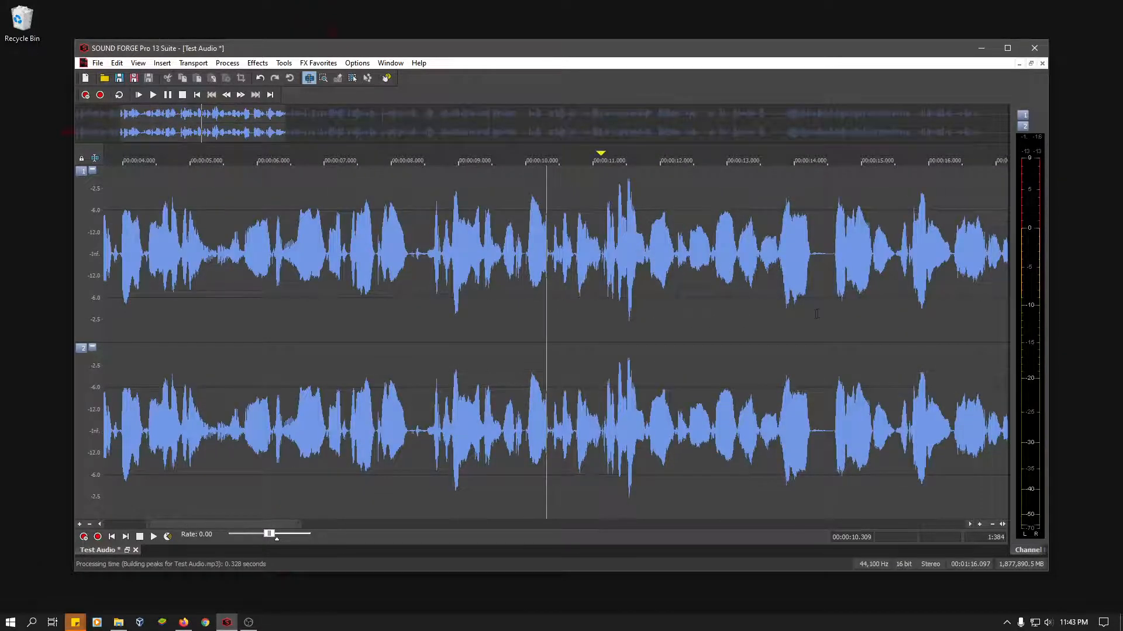
mouse_move(816, 318)
mouse_down()
mouse_move(839, 321)
mouse_move(835, 332)
mouse_up()
scroll(562, 321, up, 3)
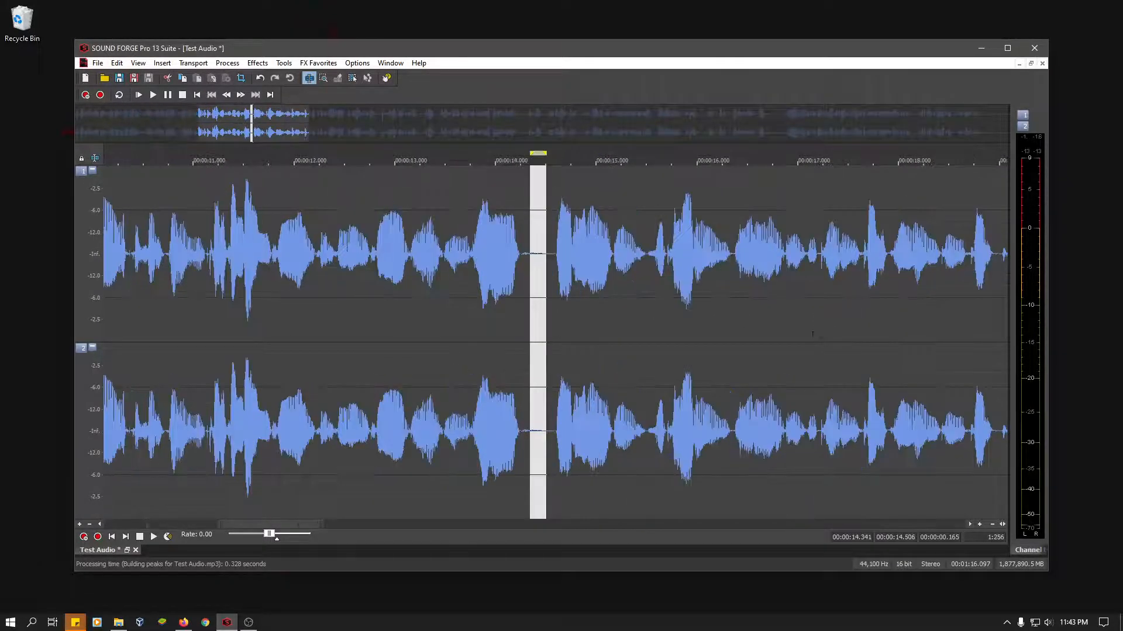
double_click(562, 321)
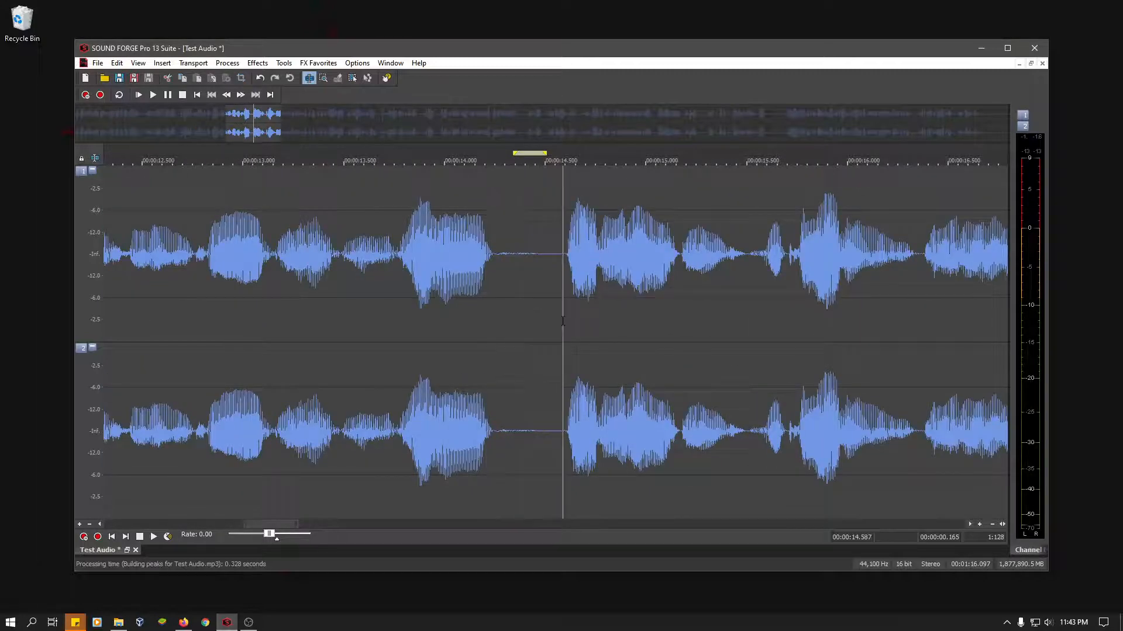
drag(564, 325, 495, 320)
key(space)
key(space)
key(space)
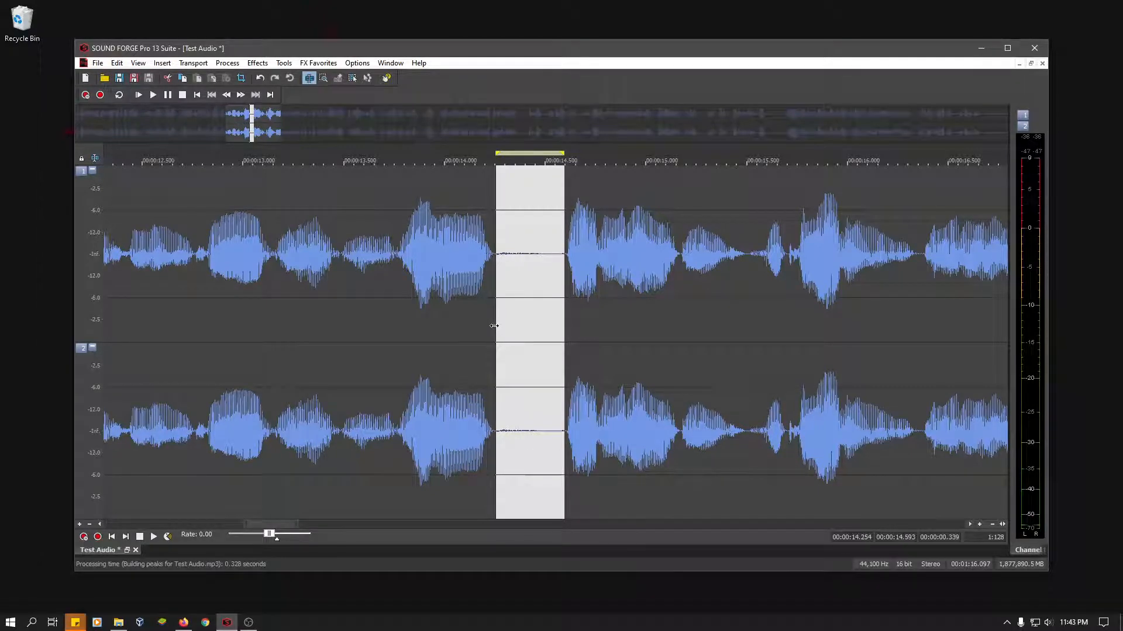
key(Delete)
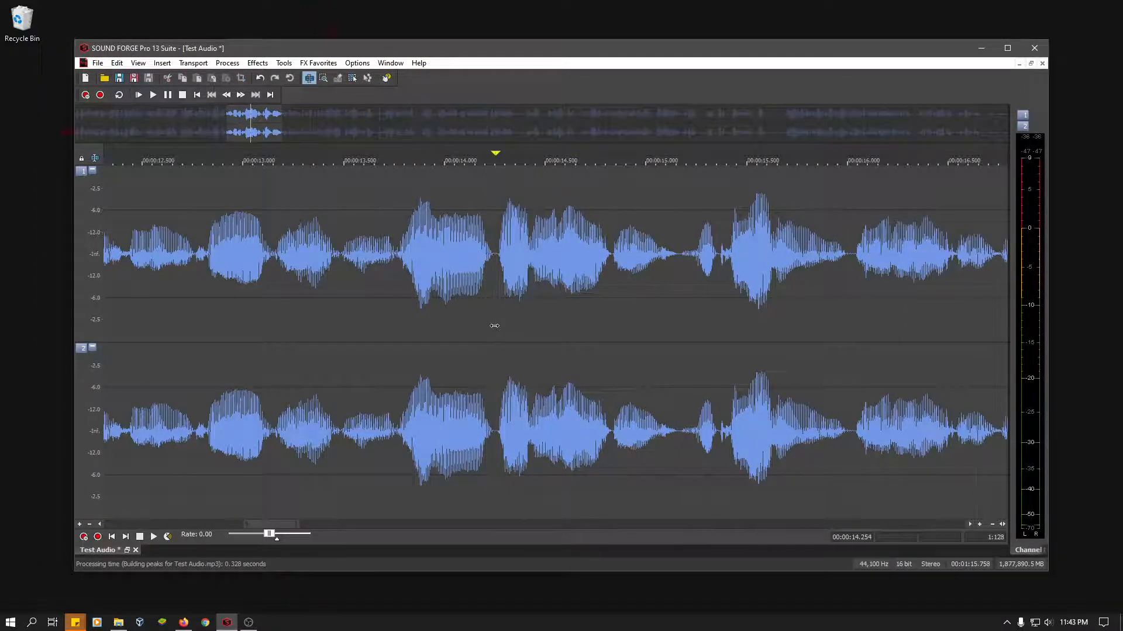
Step: Play the audio from the cut at about 14.25 seconds and again from before it at about 13.47 seconds
key(space)
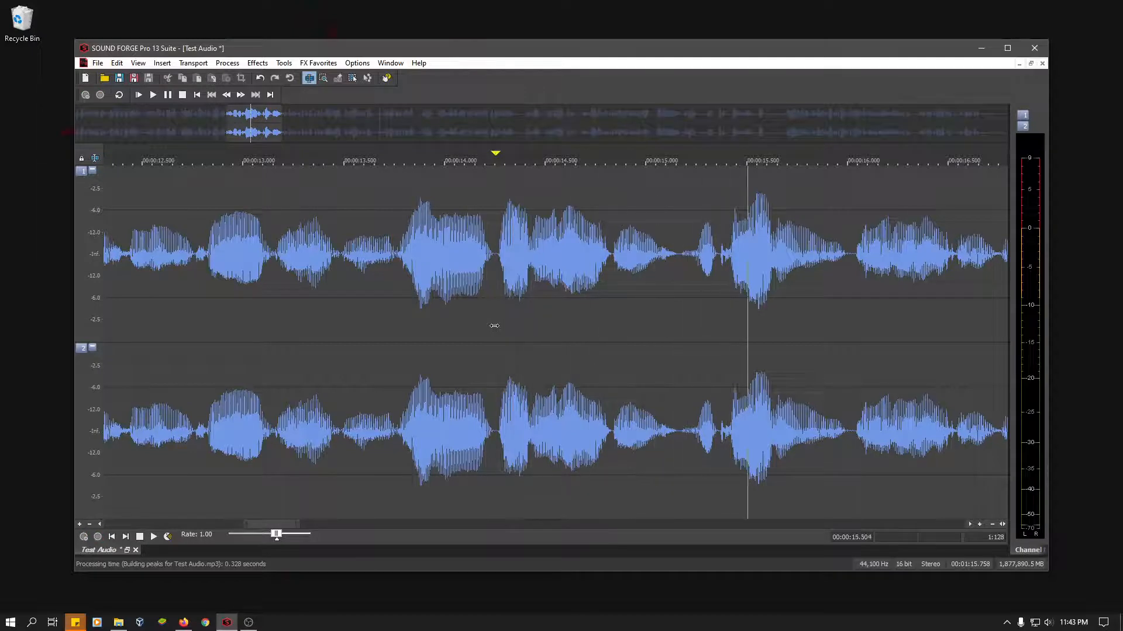
key(space)
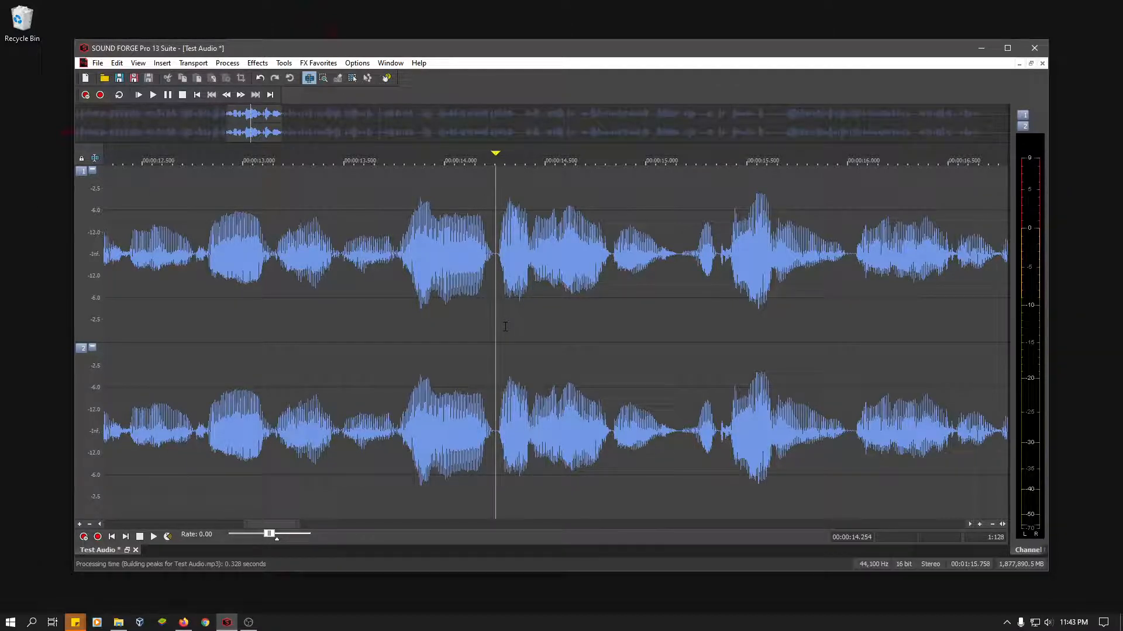
key(space)
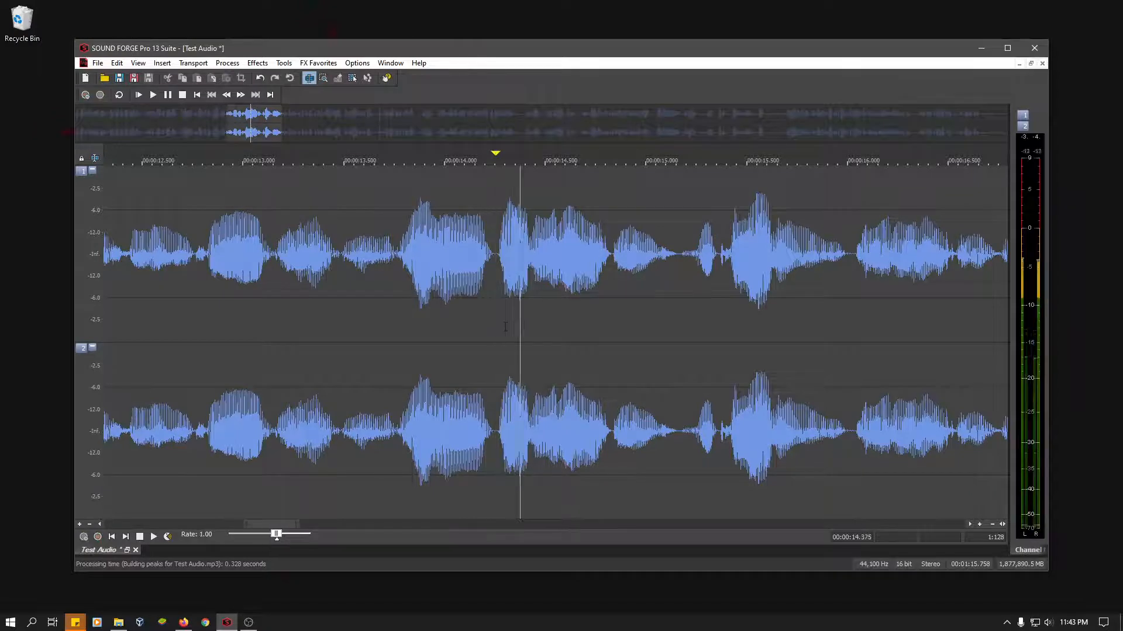
key(space)
click(338, 296)
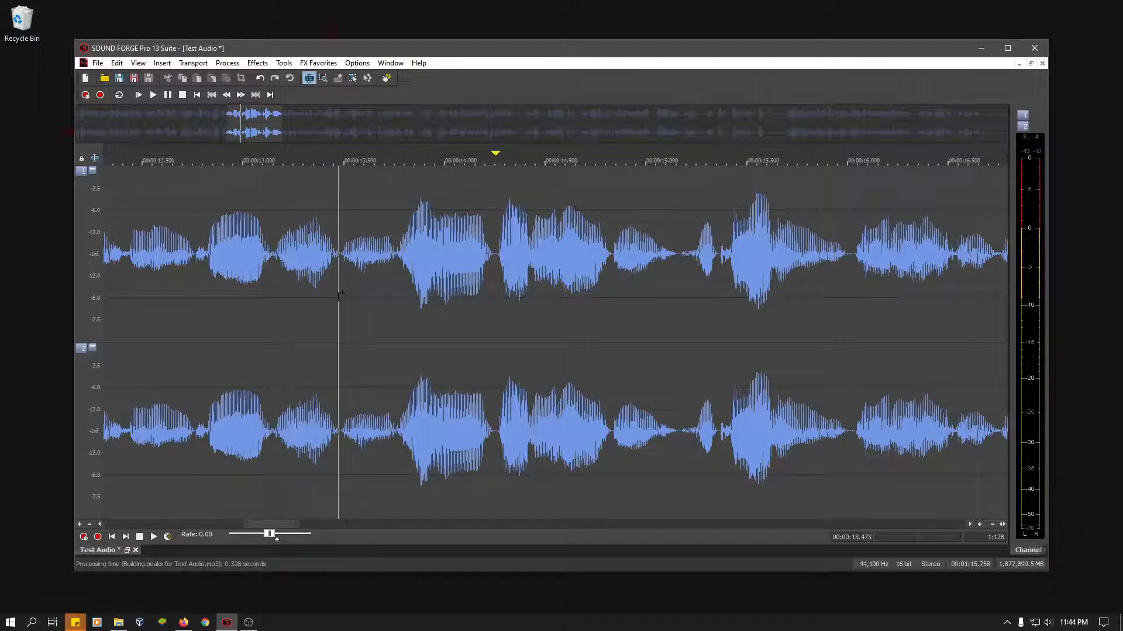
key(space)
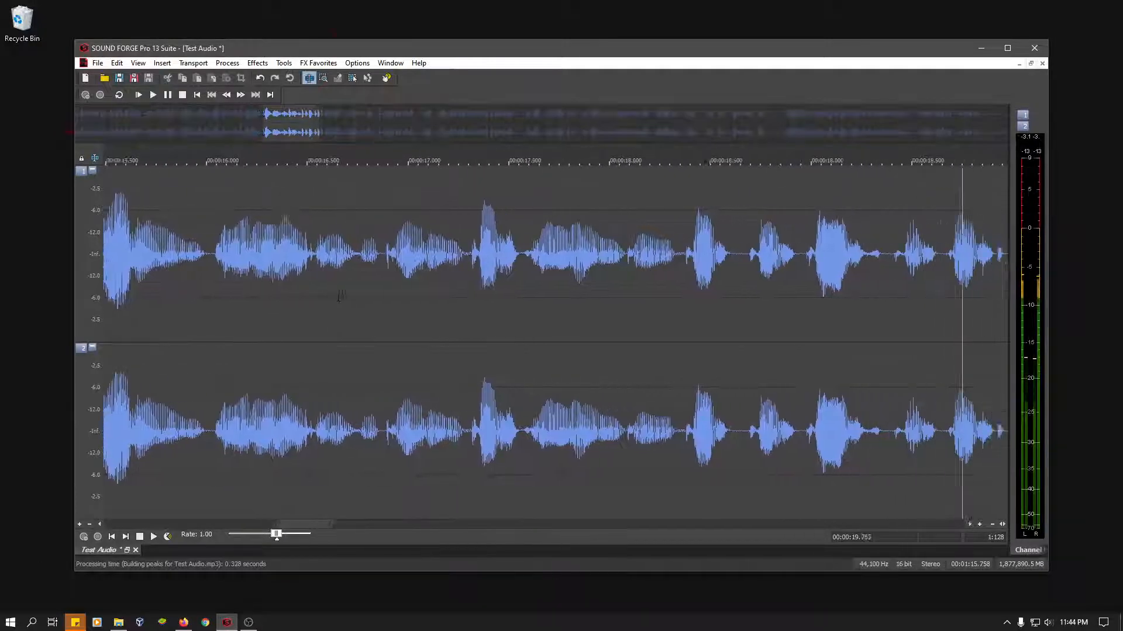
Step: Delete the silence from 0 to about 0.016 seconds at the file's beginning after playing it, and play the audio from the start
key(space)
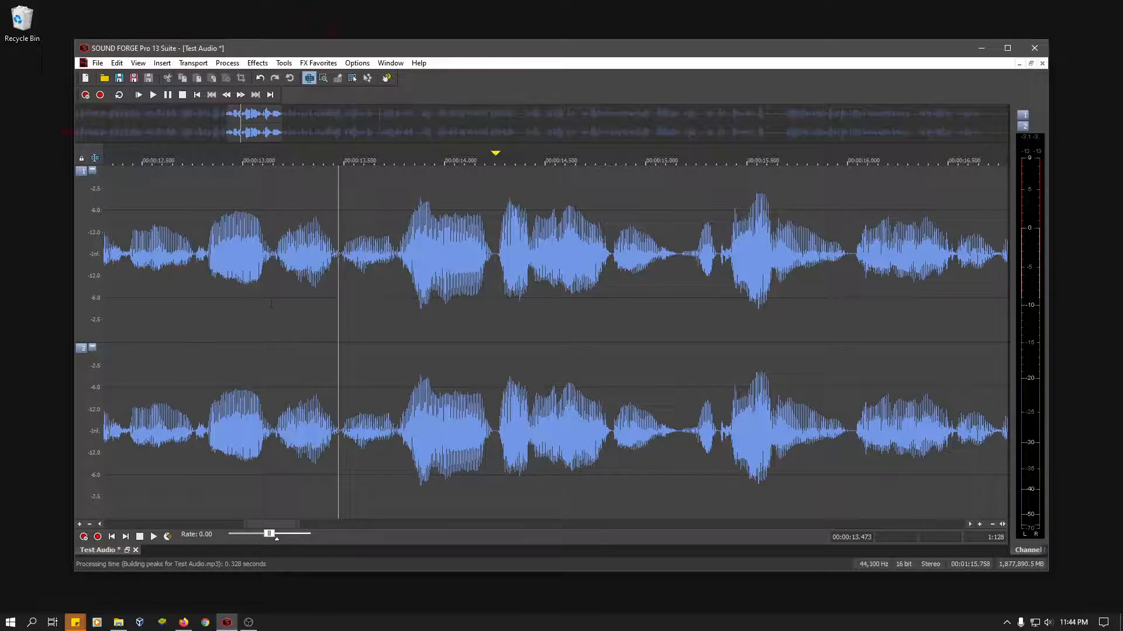
drag(283, 525, 120, 525)
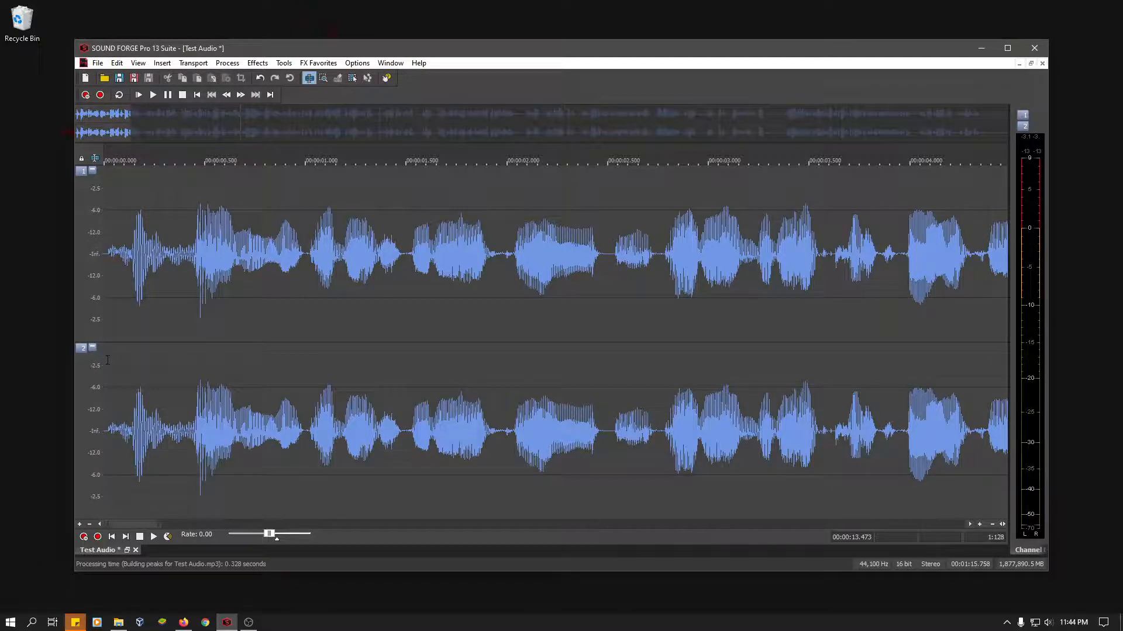
scroll(107, 361, up, 1)
scroll(199, 371, down, 4)
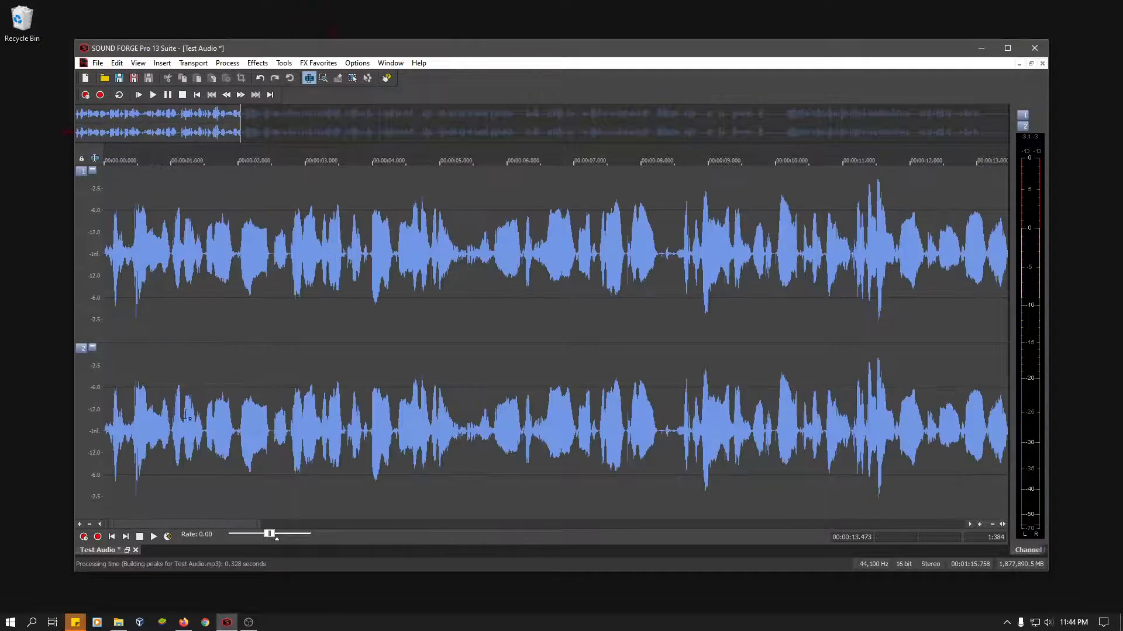
scroll(171, 477, up, 6)
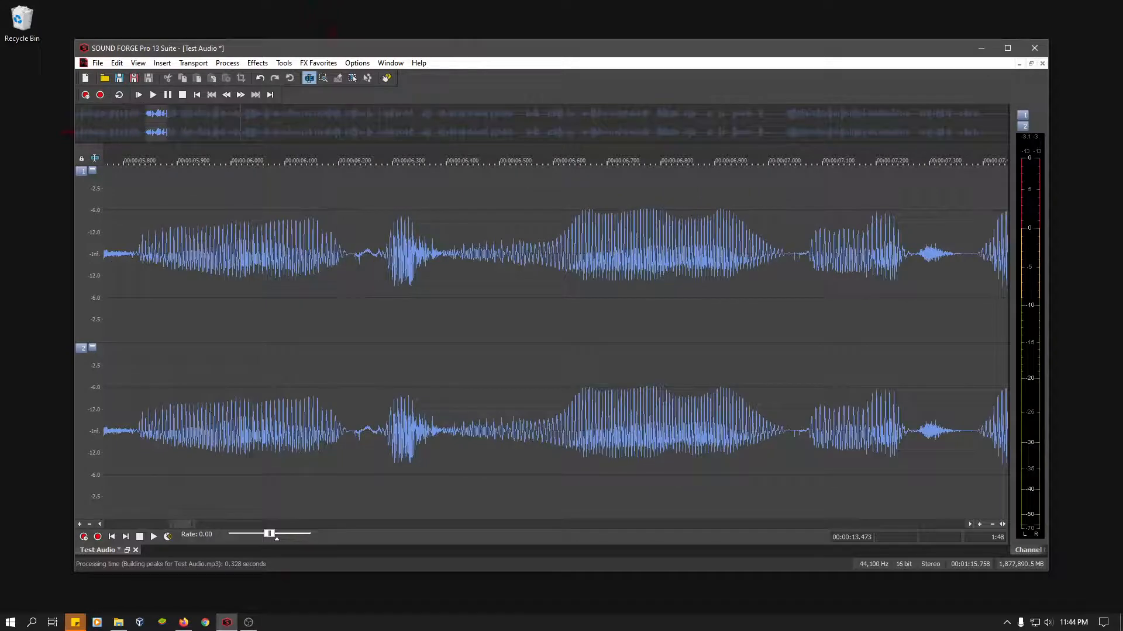
drag(185, 526, 120, 525)
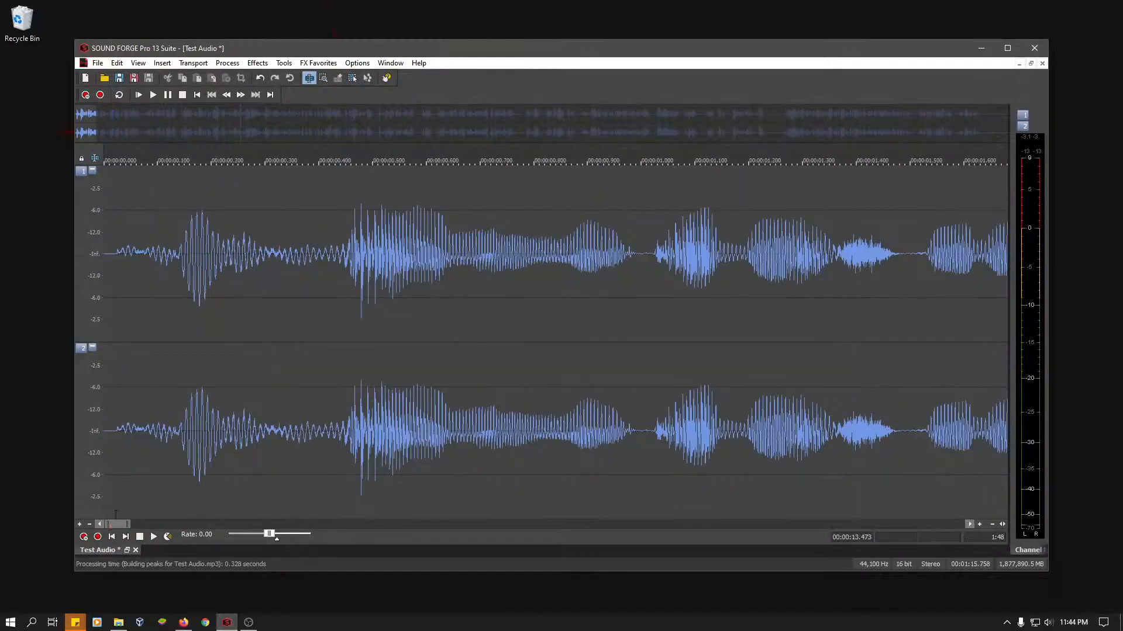
drag(112, 345, 103, 341)
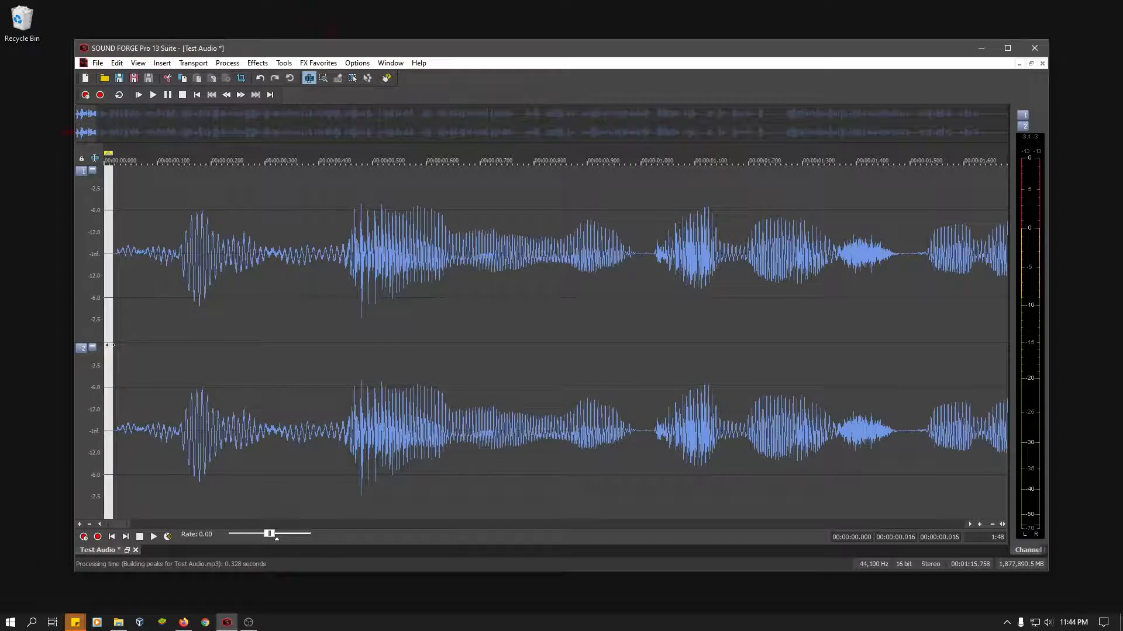
key(space)
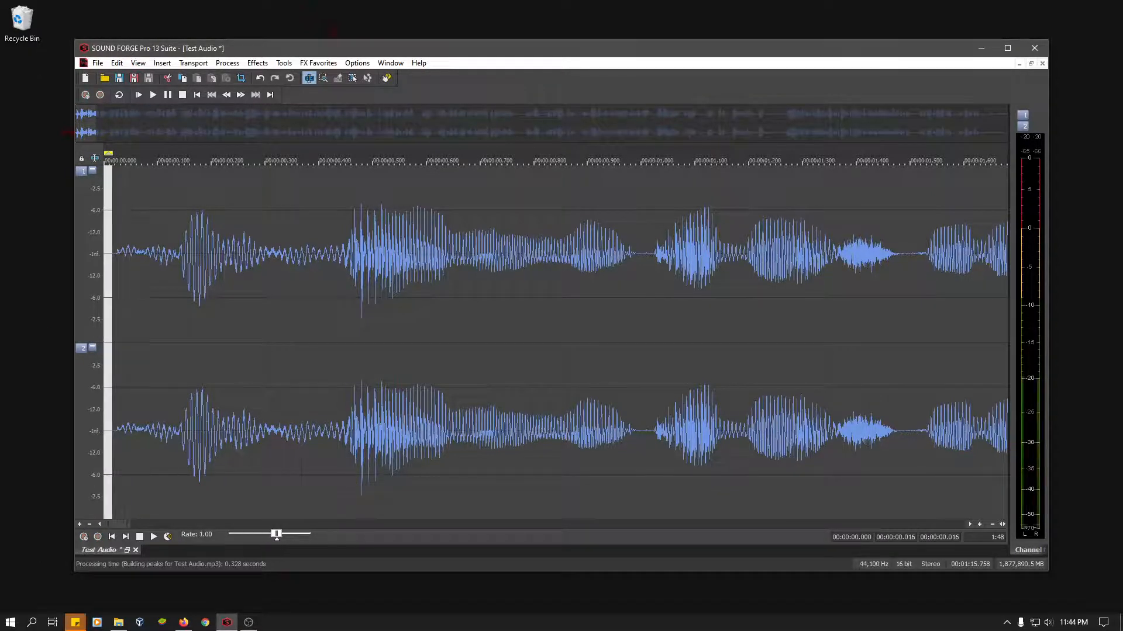
key(Delete)
key(space)
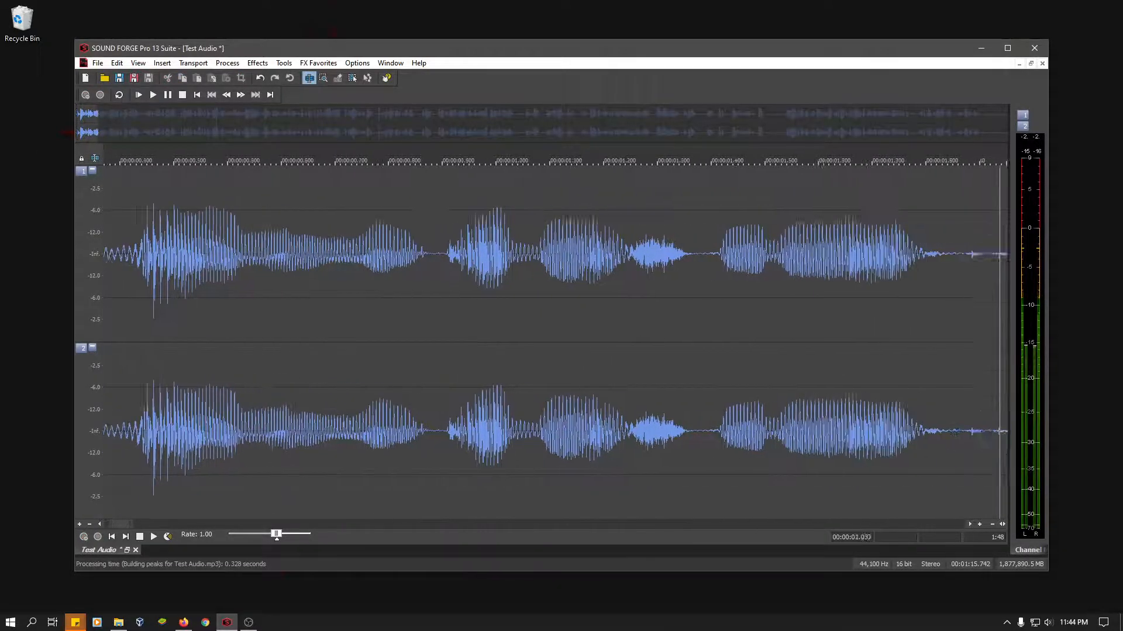
key(space)
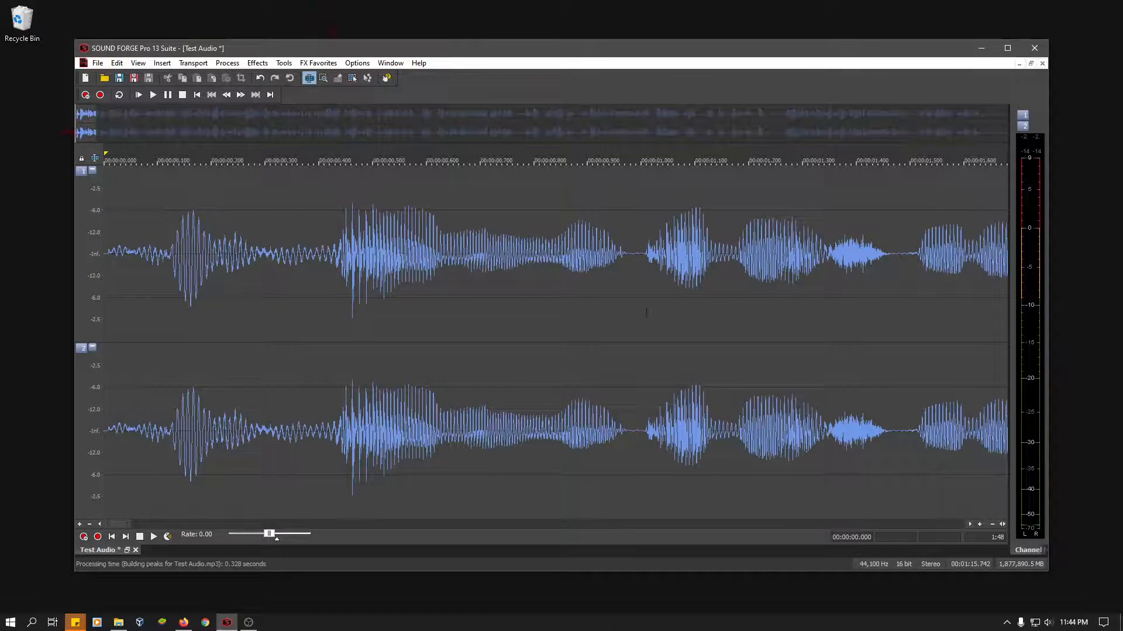
Step: Select and play the pause from about 1.90 to 2.04 seconds, and play the audio from about 1.46 seconds across it
scroll(752, 435, down, 2)
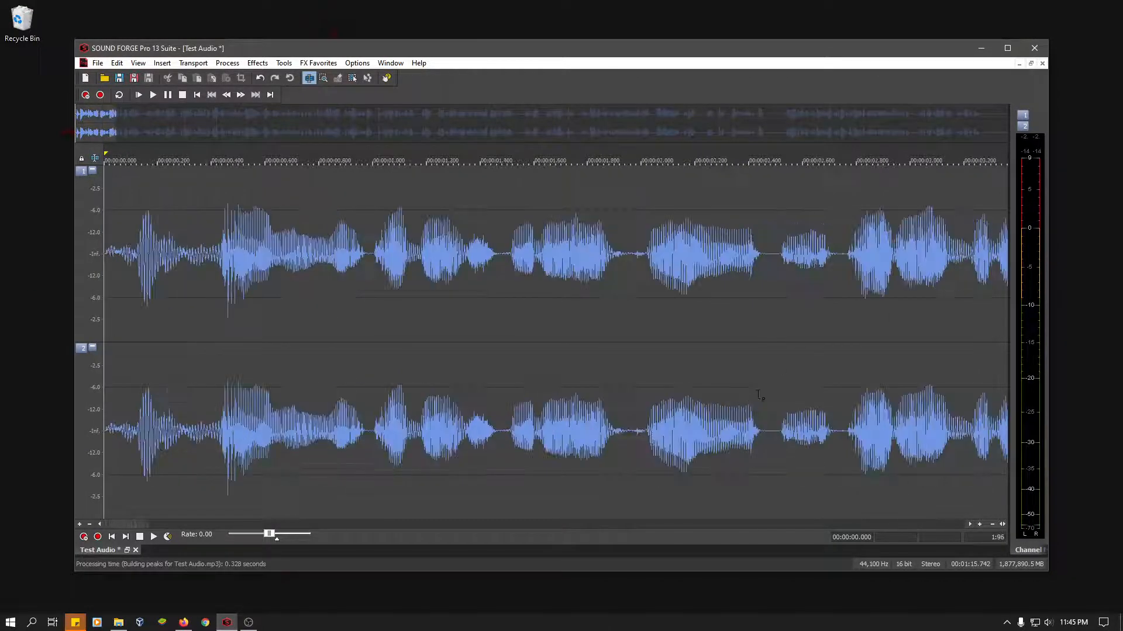
drag(797, 348, 768, 345)
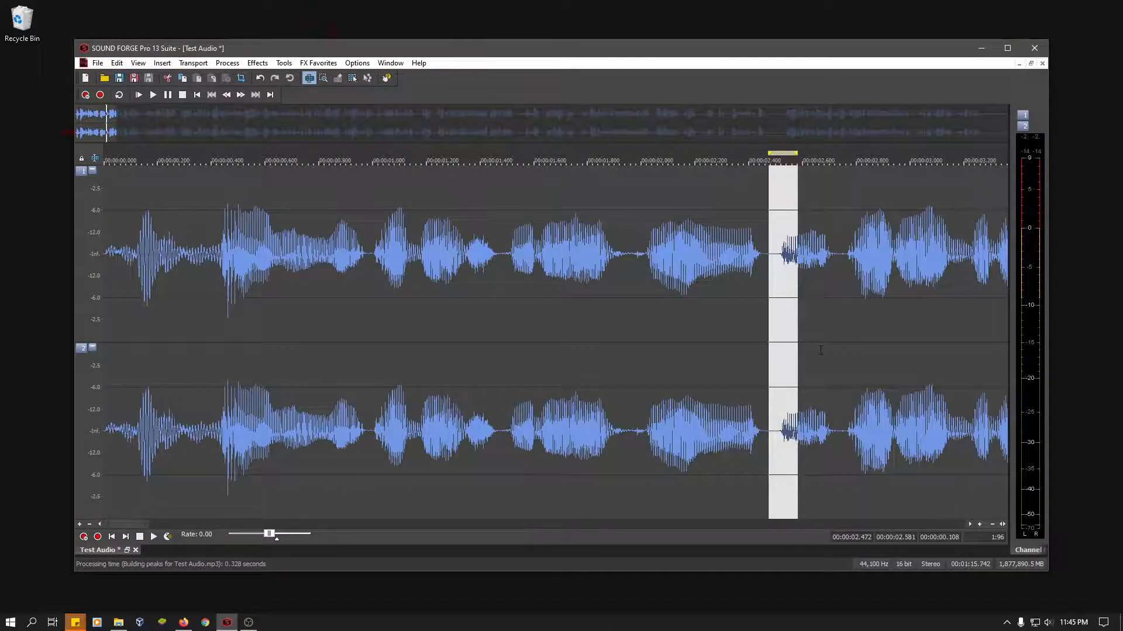
click(820, 350)
drag(650, 327, 612, 326)
key(space)
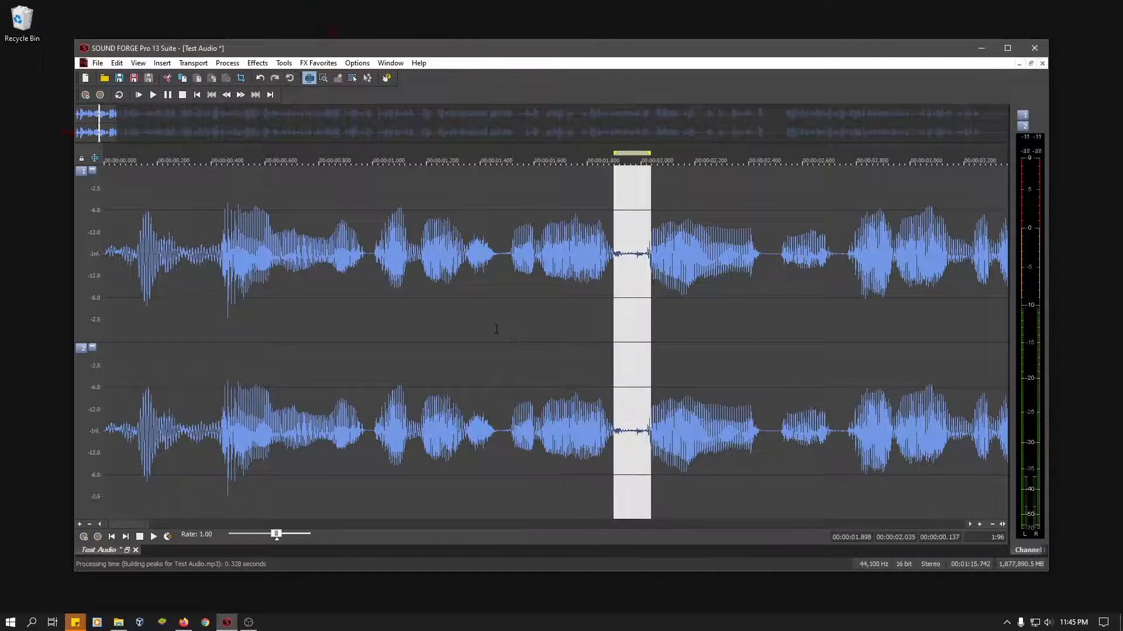
click(496, 329)
key(space)
key(space)
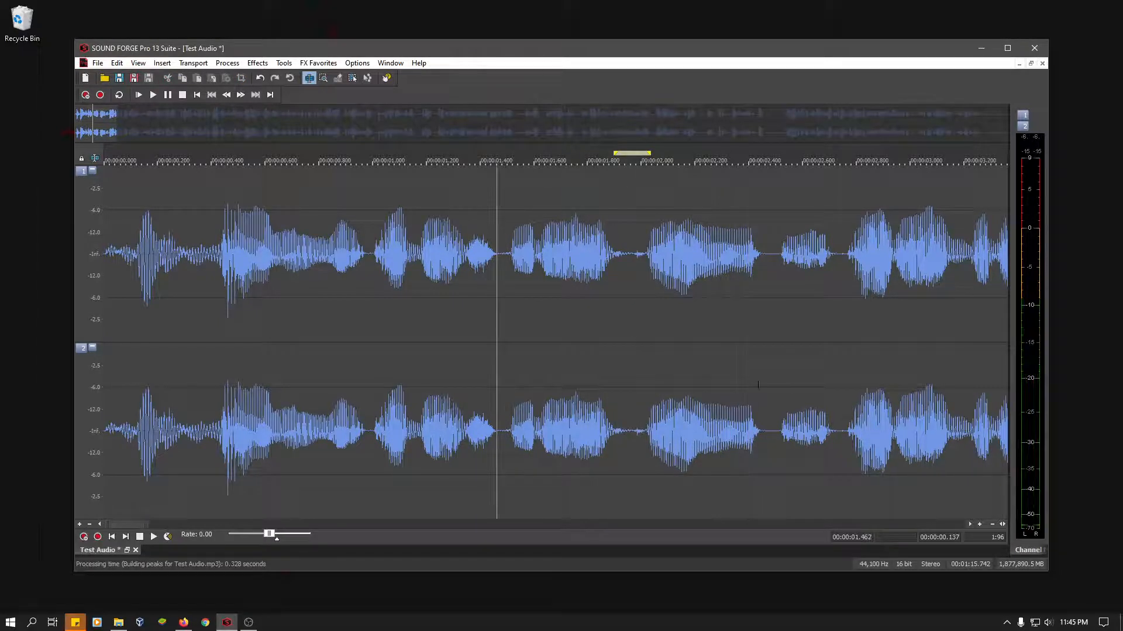
Step: Select and play the short sound ending at about 2.77 seconds, extending the selection's start back to about 2.45 seconds
drag(820, 332, 847, 338)
click(830, 330)
key(space)
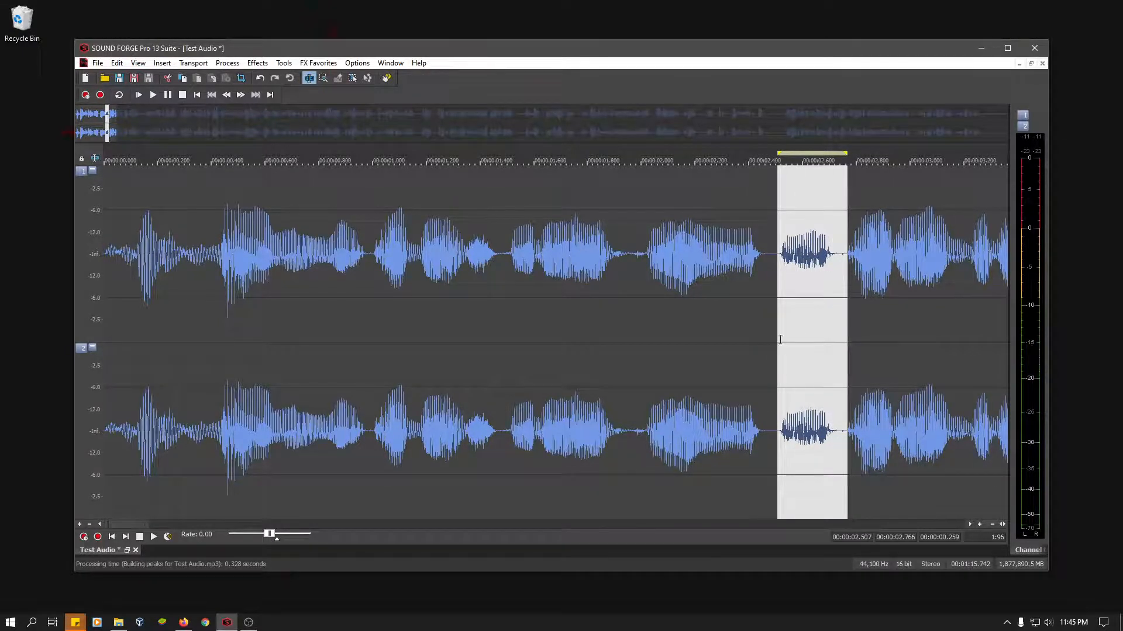
drag(777, 339, 761, 341)
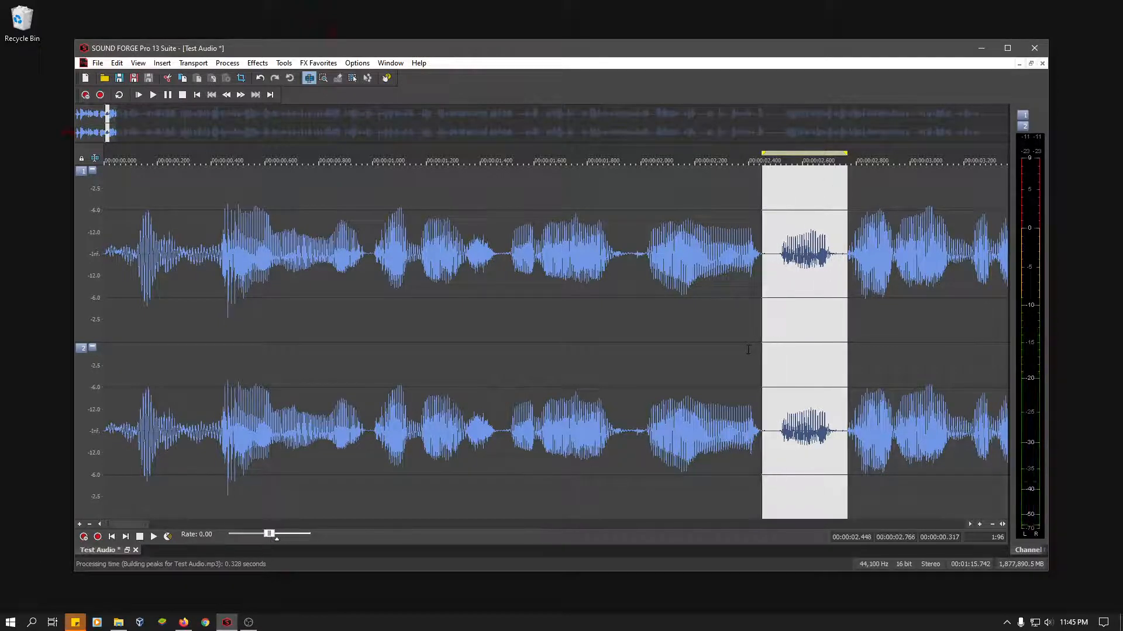
Step: Play the audio repeatedly from about 2.08 seconds to hear the short sound in context
click(868, 319)
click(662, 322)
key(space)
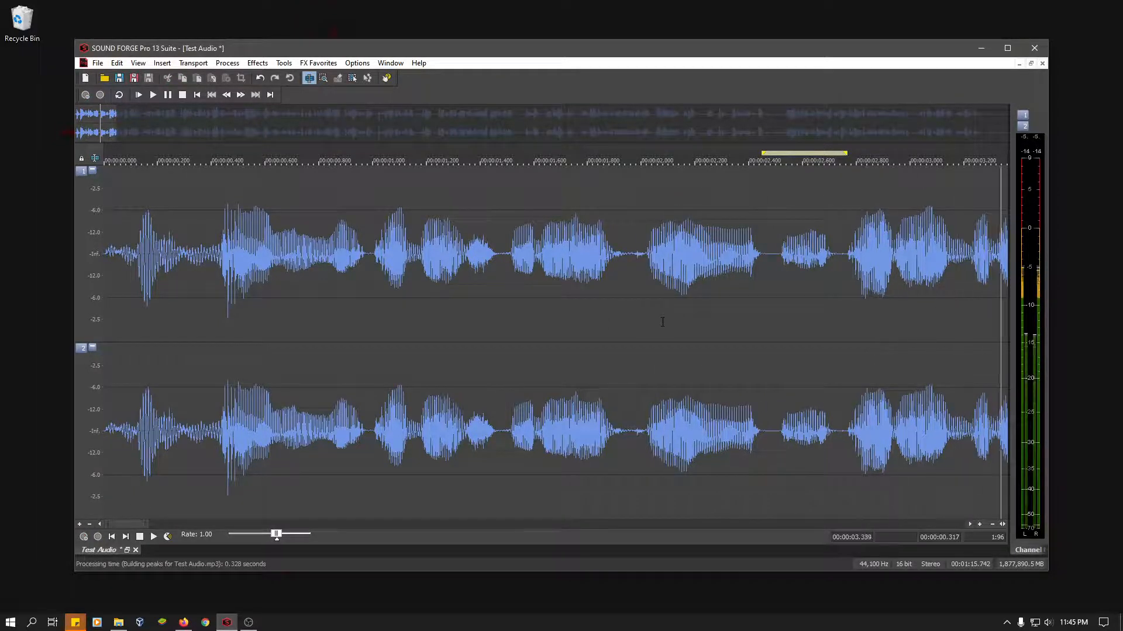
key(space)
key(space)
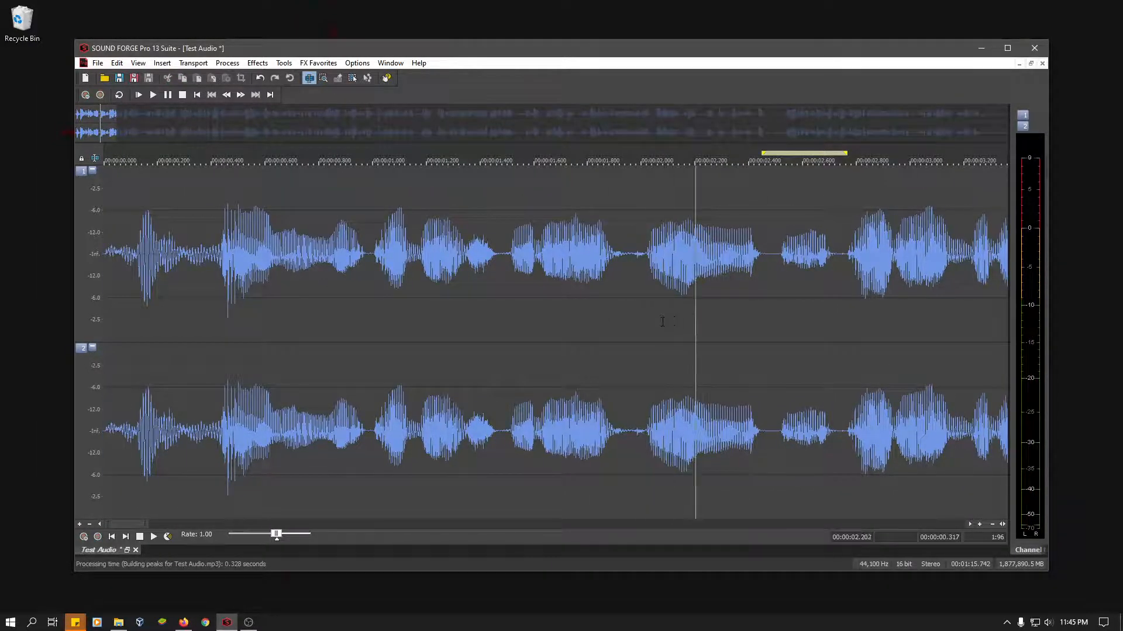
key(space)
key(space)
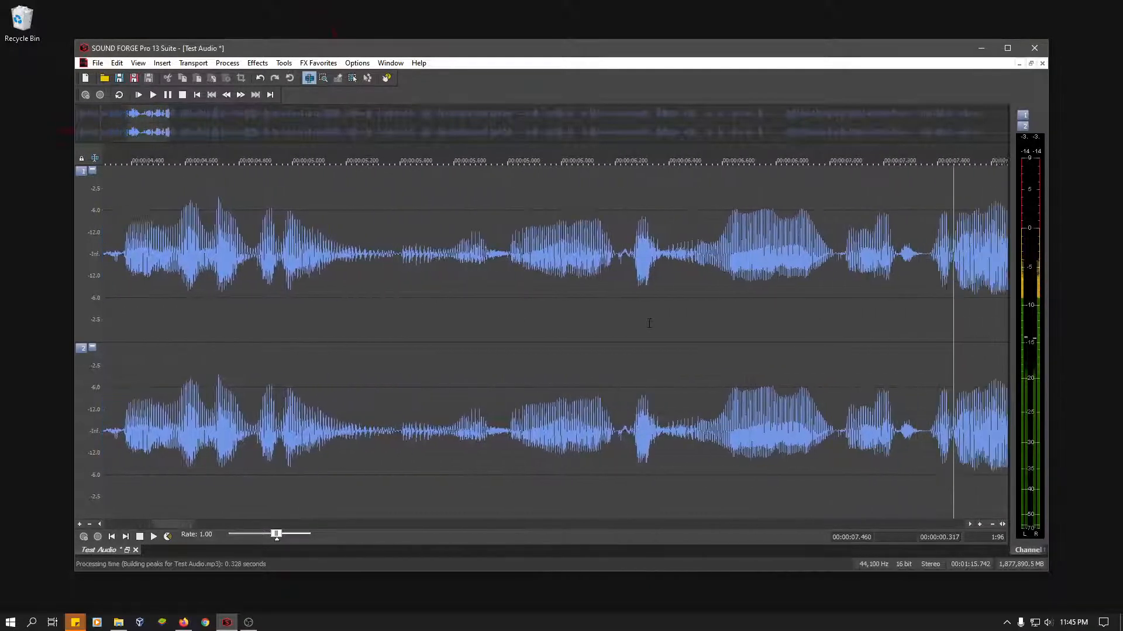
key(space)
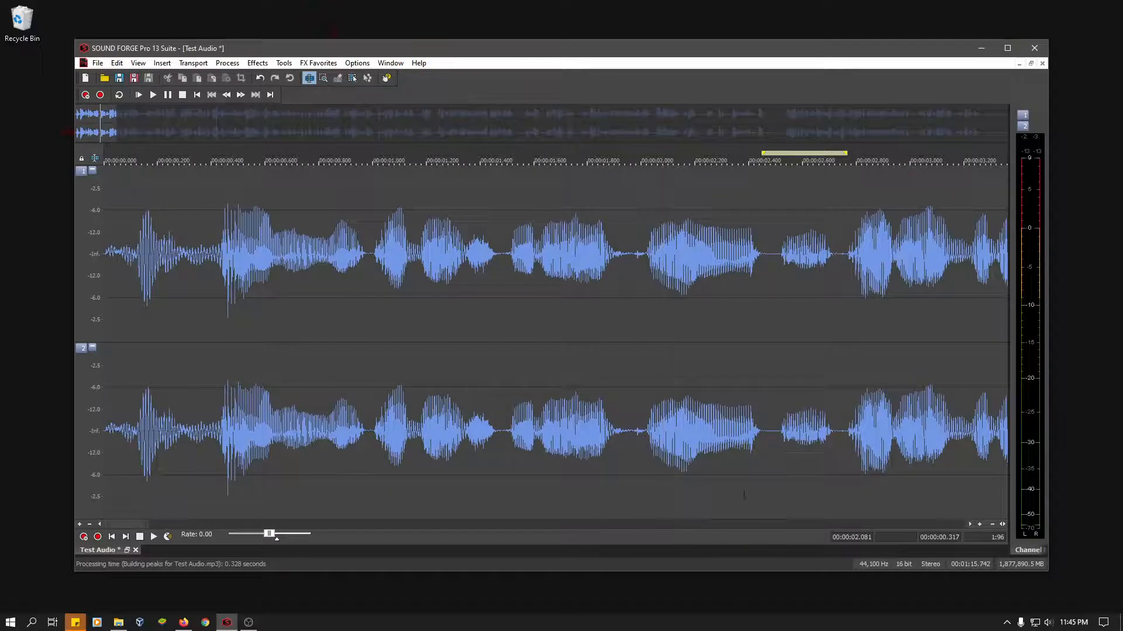
Step: Play the passage from about 8.25 to 9.61 seconds and the shorter ranges from 8.29 to 8.56 and to 8.74 seconds
drag(124, 524, 199, 522)
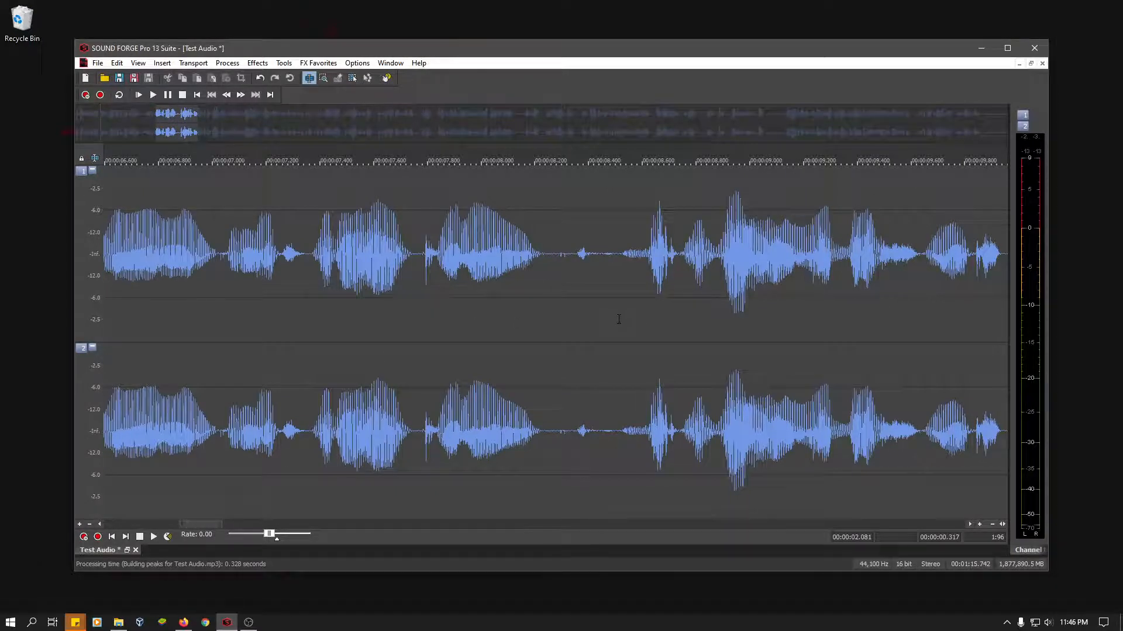
drag(549, 317, 914, 324)
key(space)
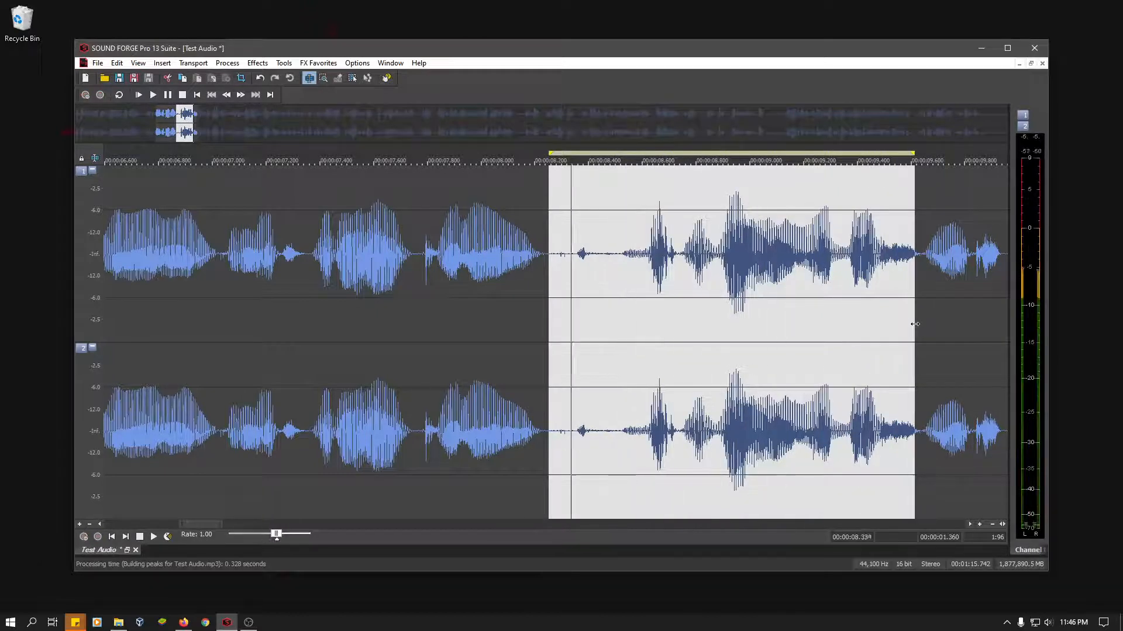
key(space)
drag(631, 331, 557, 337)
key(space)
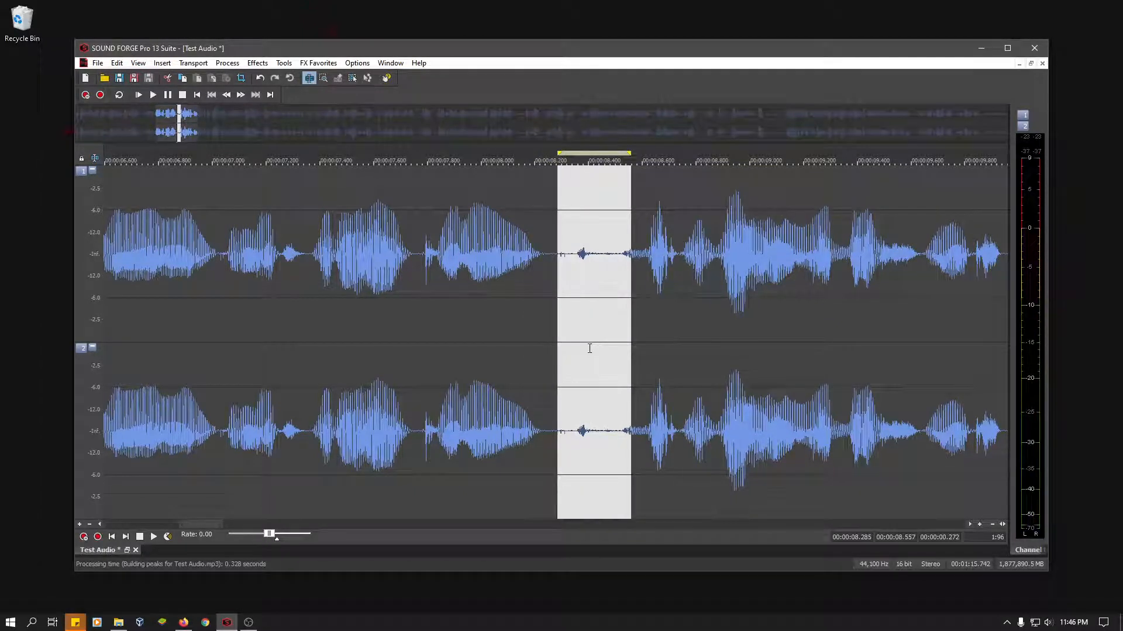
key(space)
shift+click(680, 316)
key(space)
key(space)
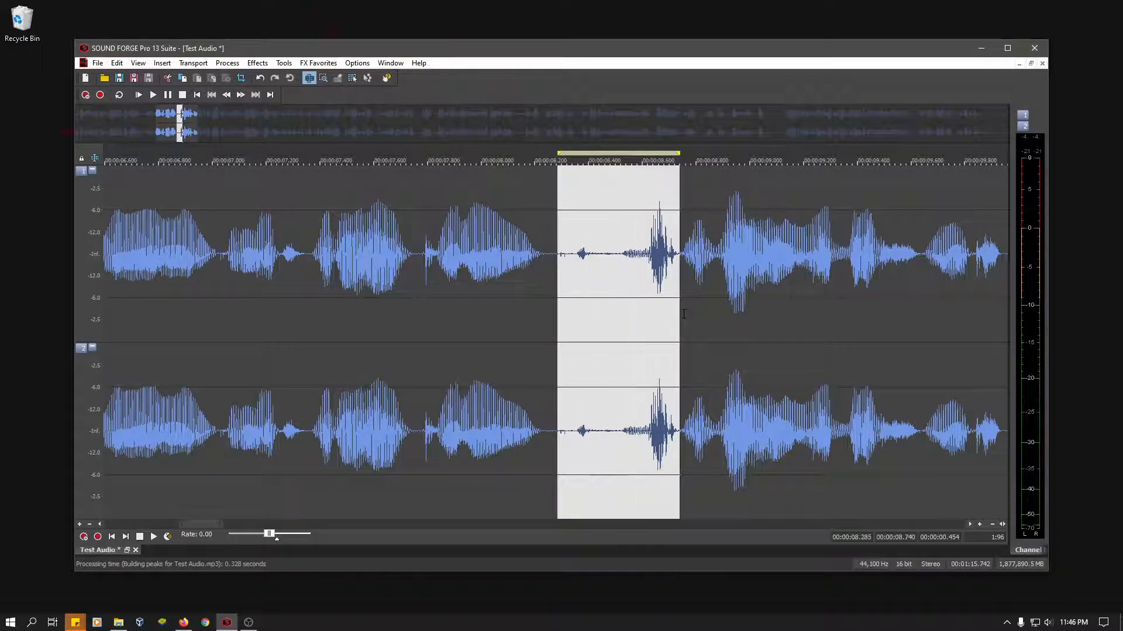
click(682, 322)
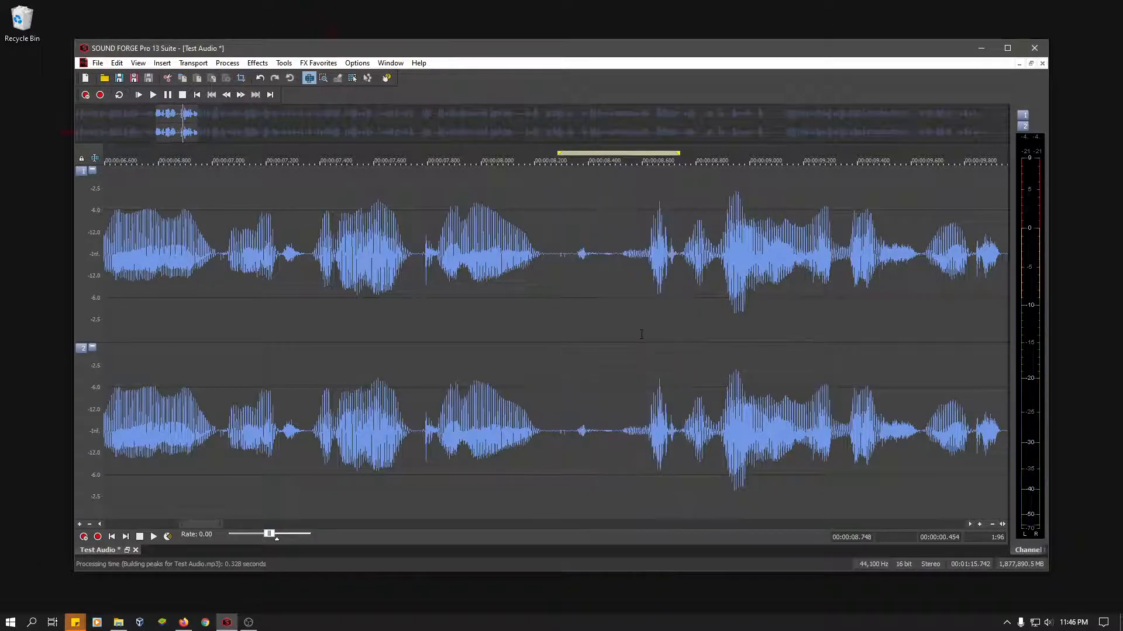
Step: Select the pause from about 8.25 to 8.5 seconds, play it, delete it, and listen from the cut
click(626, 334)
drag(626, 334, 548, 336)
drag(625, 325, 616, 330)
key(space)
key(space)
key(Delete)
key(space)
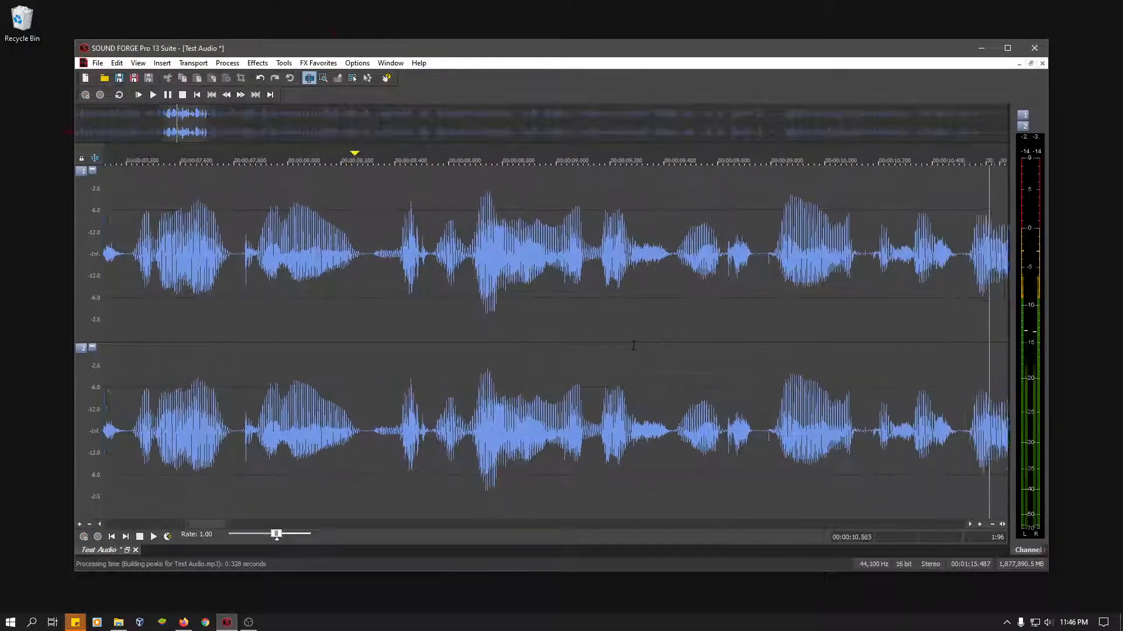
key(space)
Step: Select the unwanted noise from about 1:13.35 to the end of the file, play it to check, and delete it
scroll(535, 314, down, 5)
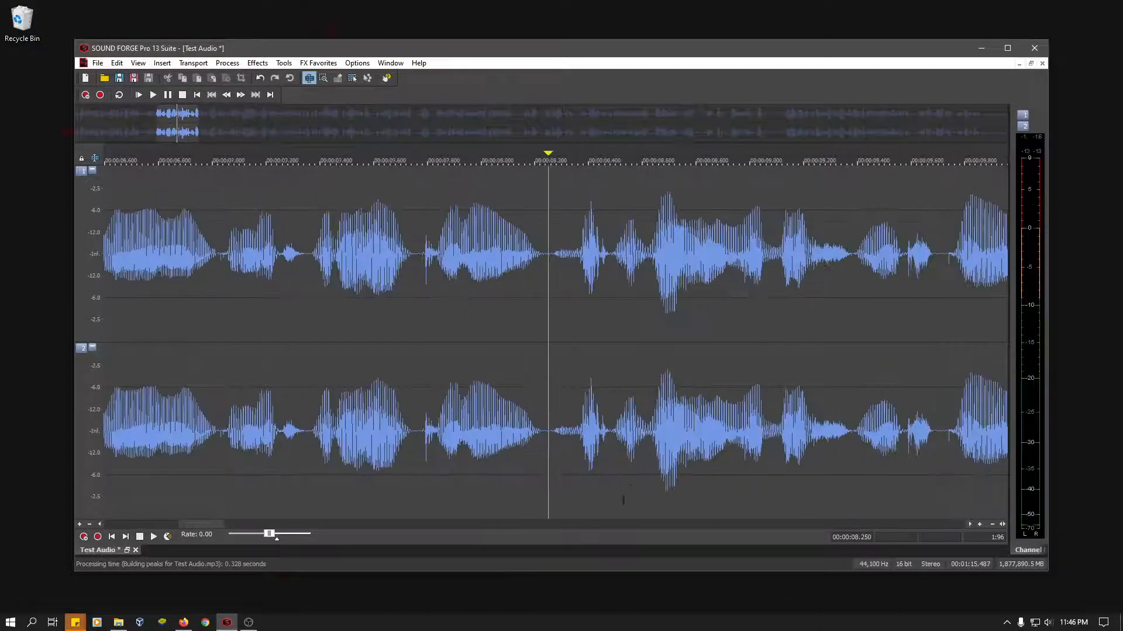
scroll(535, 315, down, 2)
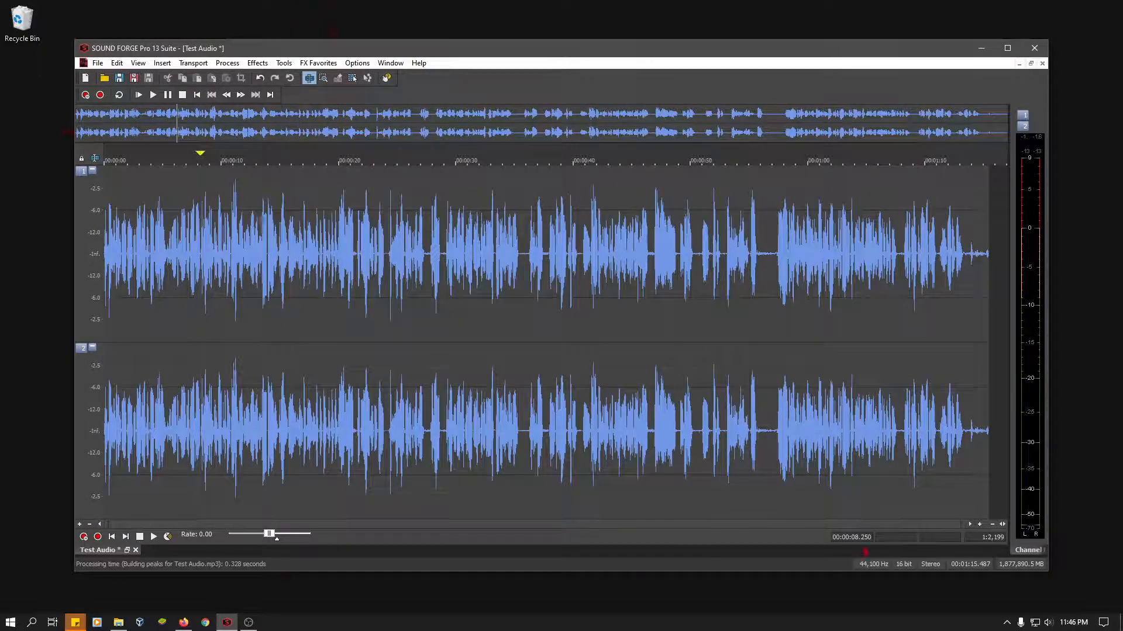
key(End)
scroll(772, 317, up, 1)
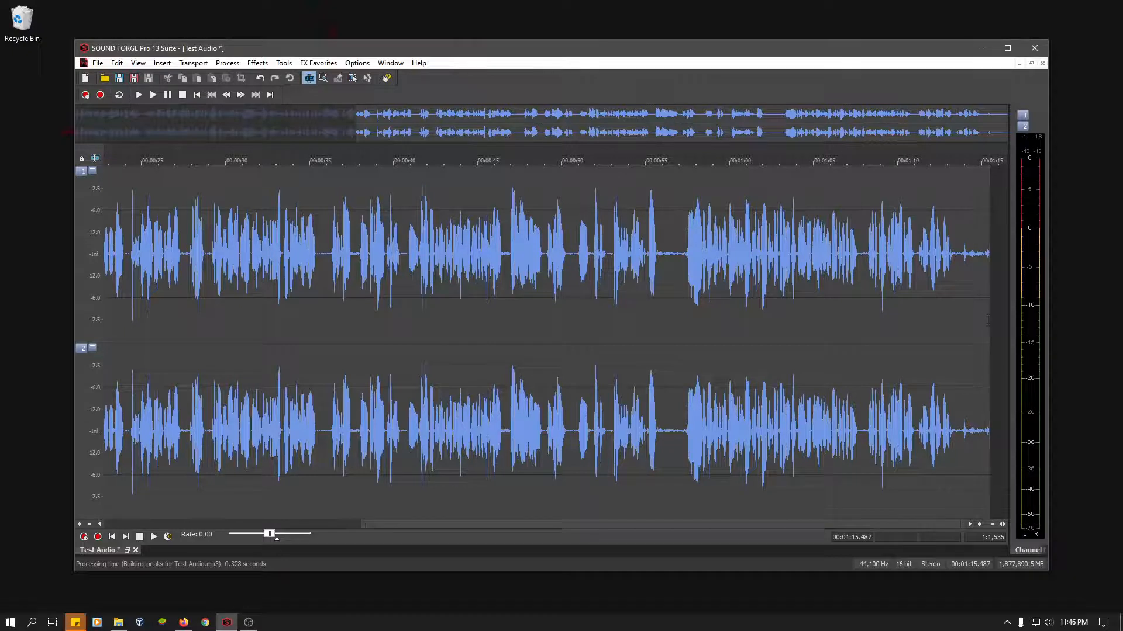
drag(987, 319, 953, 329)
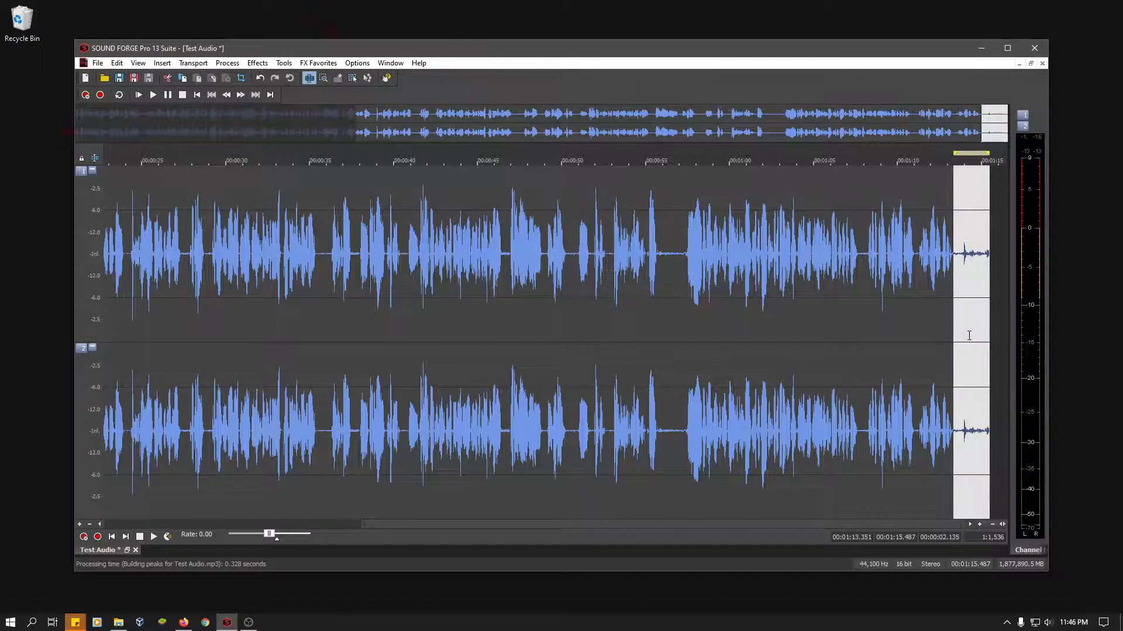
key(space)
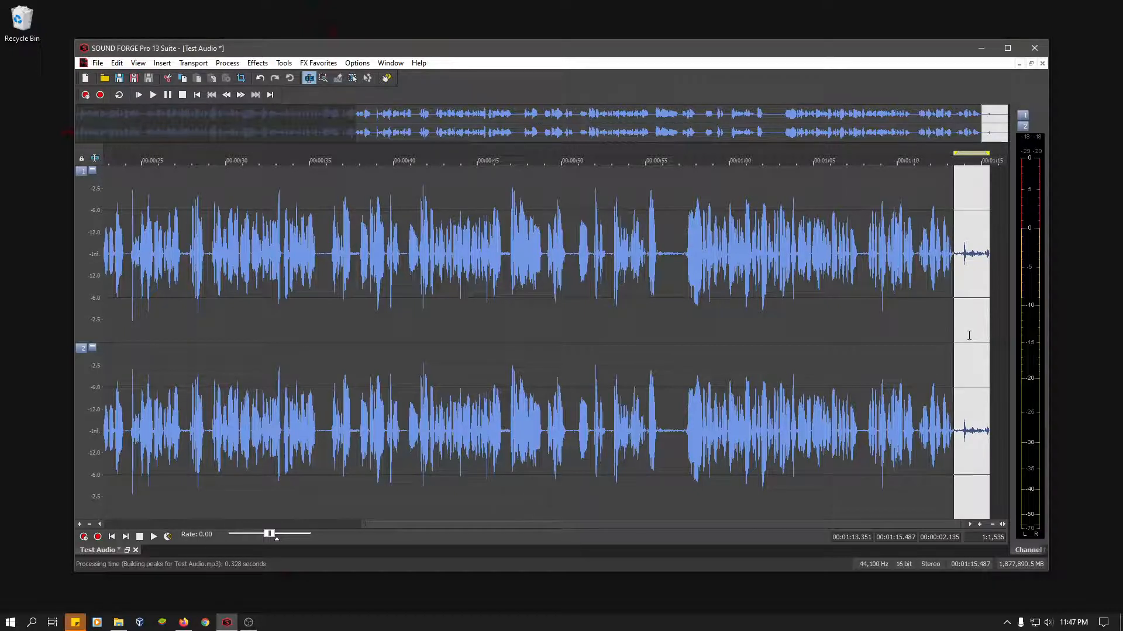
key(Delete)
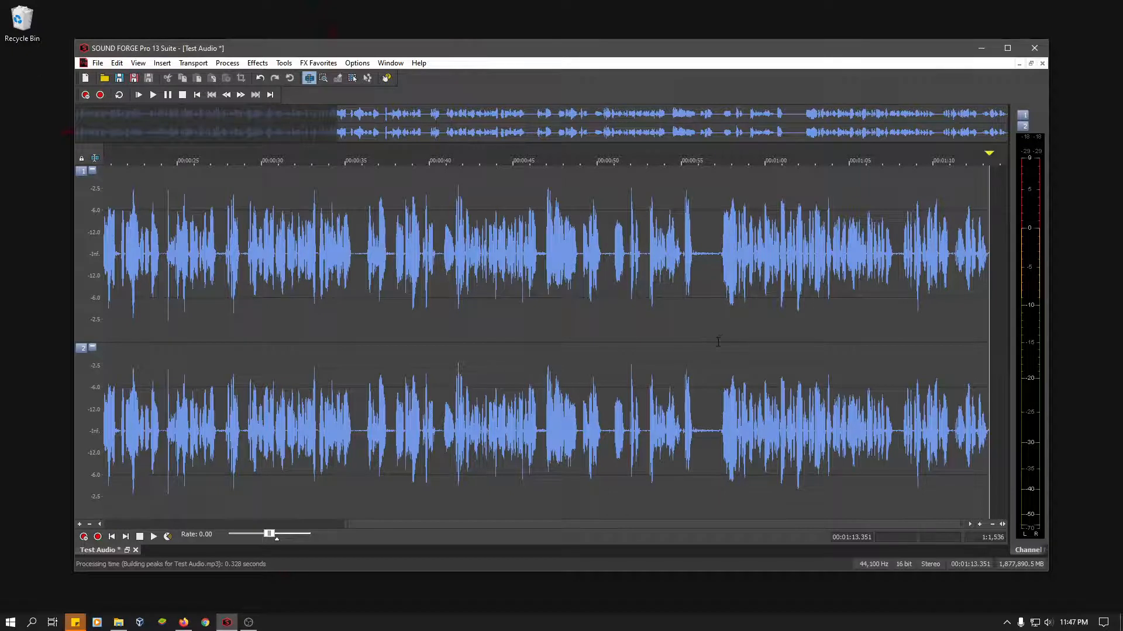
Step: Select the long pause from about 55.76 to 57.33 seconds, play it to check, and delete it
drag(720, 338, 693, 339)
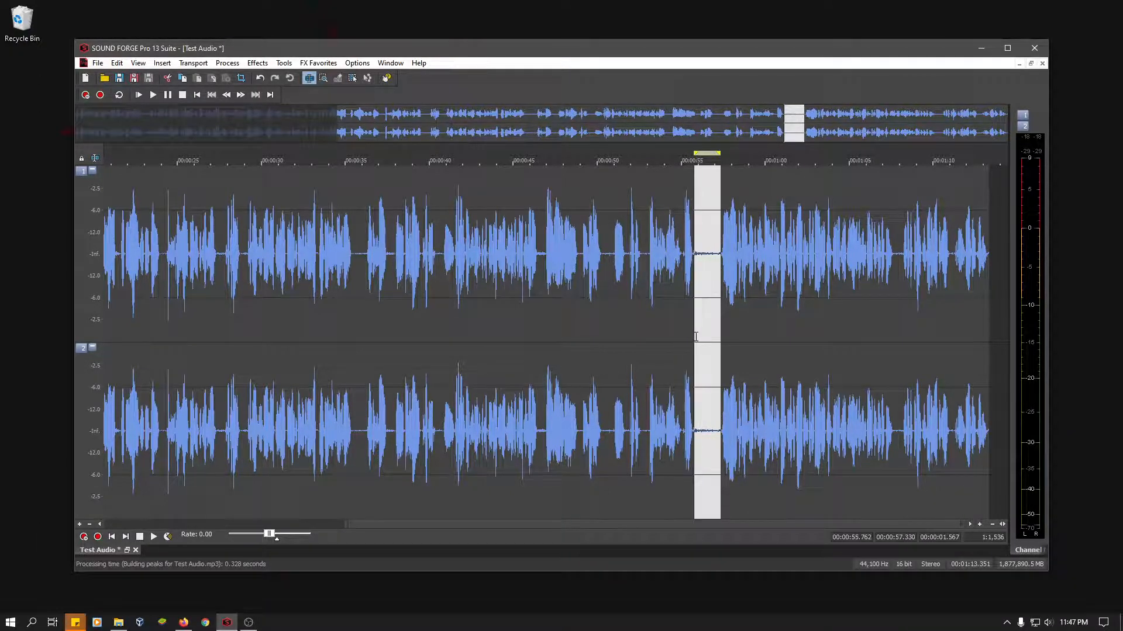
key(space)
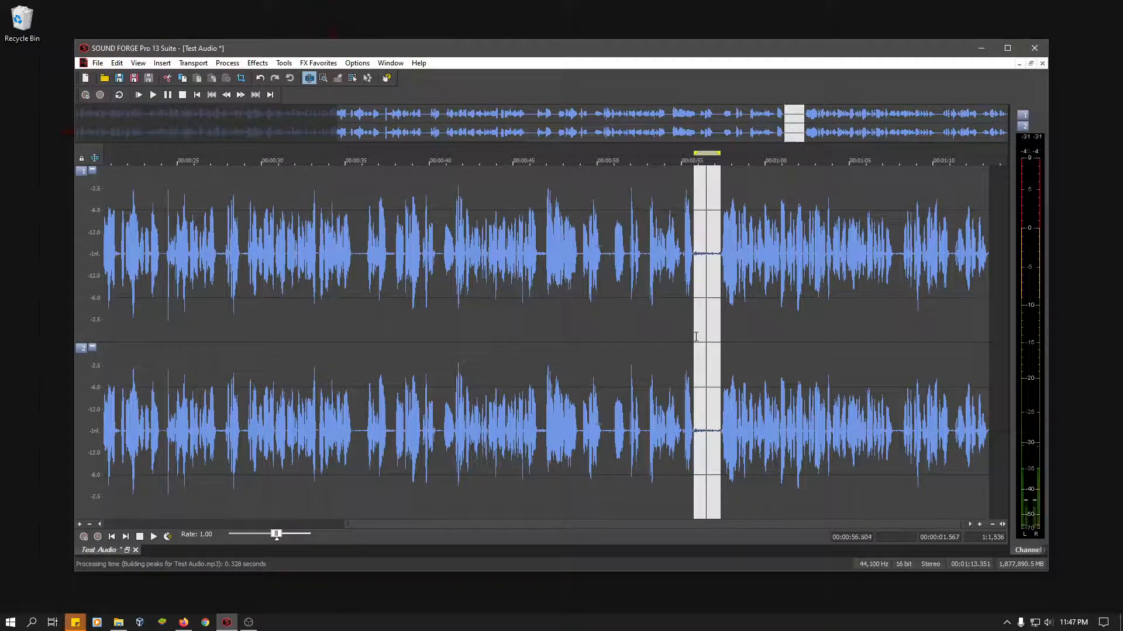
key(space)
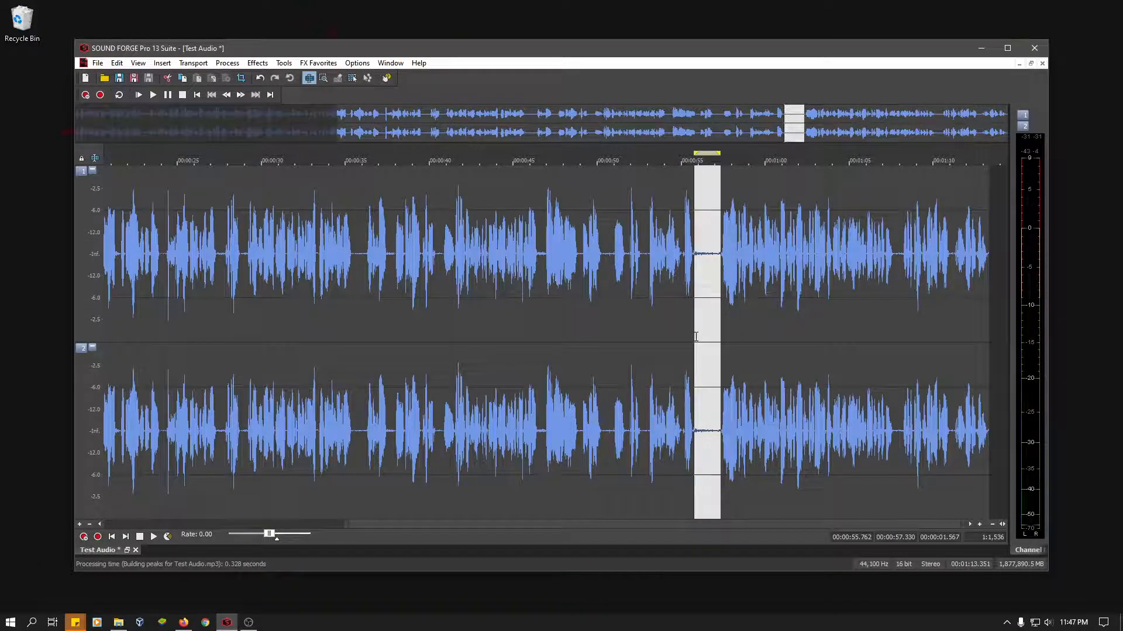
key(Delete)
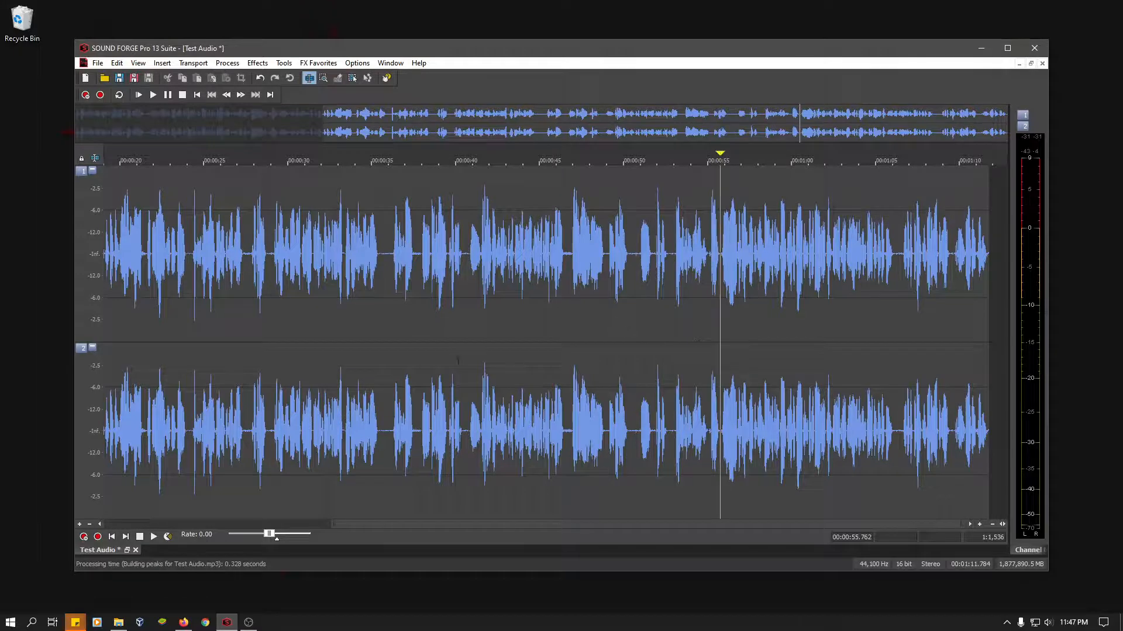
Step: Select the entire audio file and raise its volume with the 6 dB Boost (200 %) preset
scroll(473, 357, down, 2)
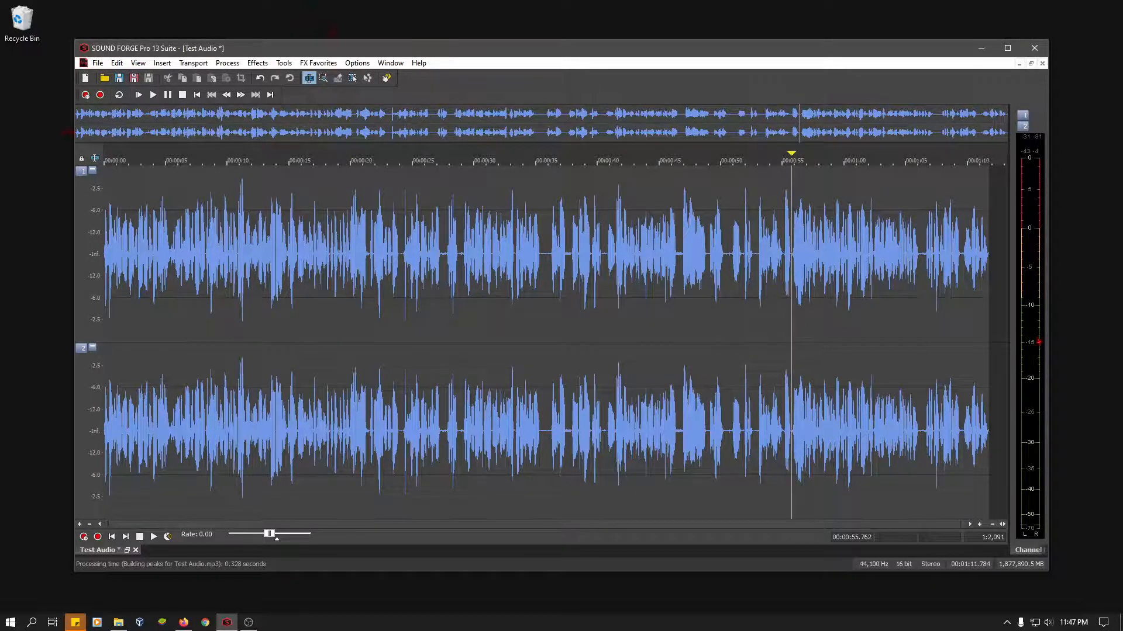
drag(994, 341, 90, 315)
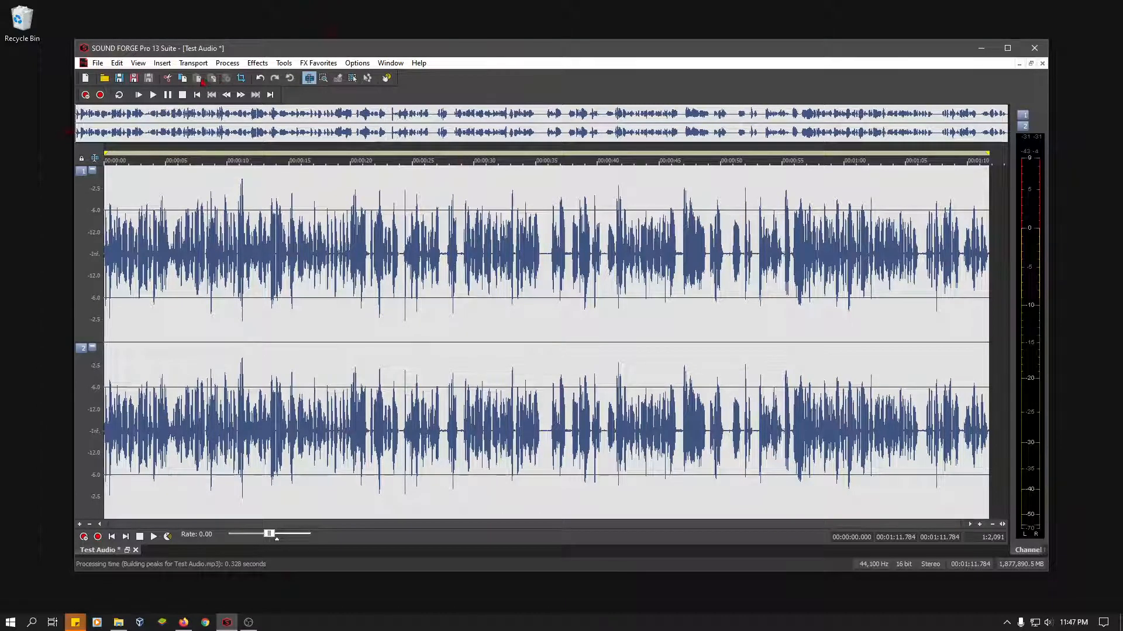
click(218, 64)
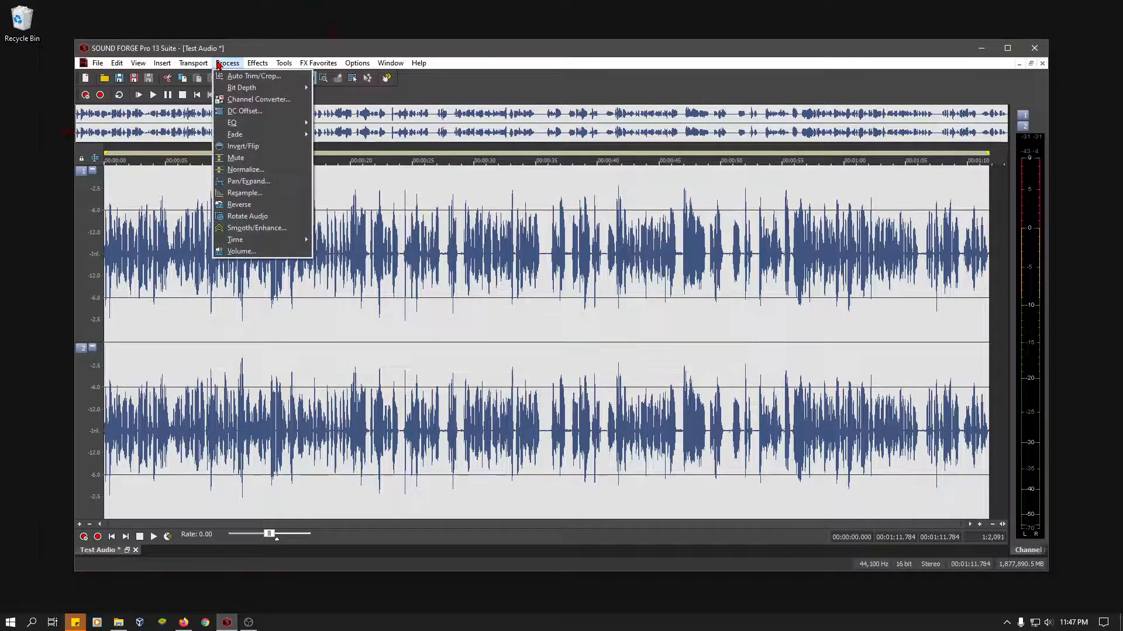
click(241, 251)
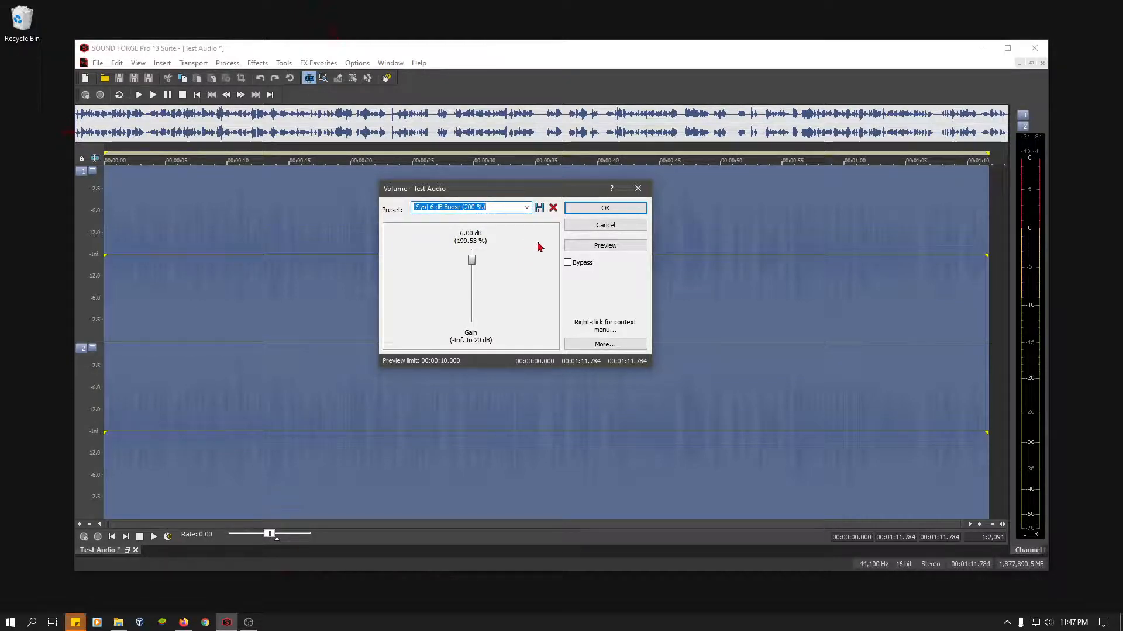
click(603, 209)
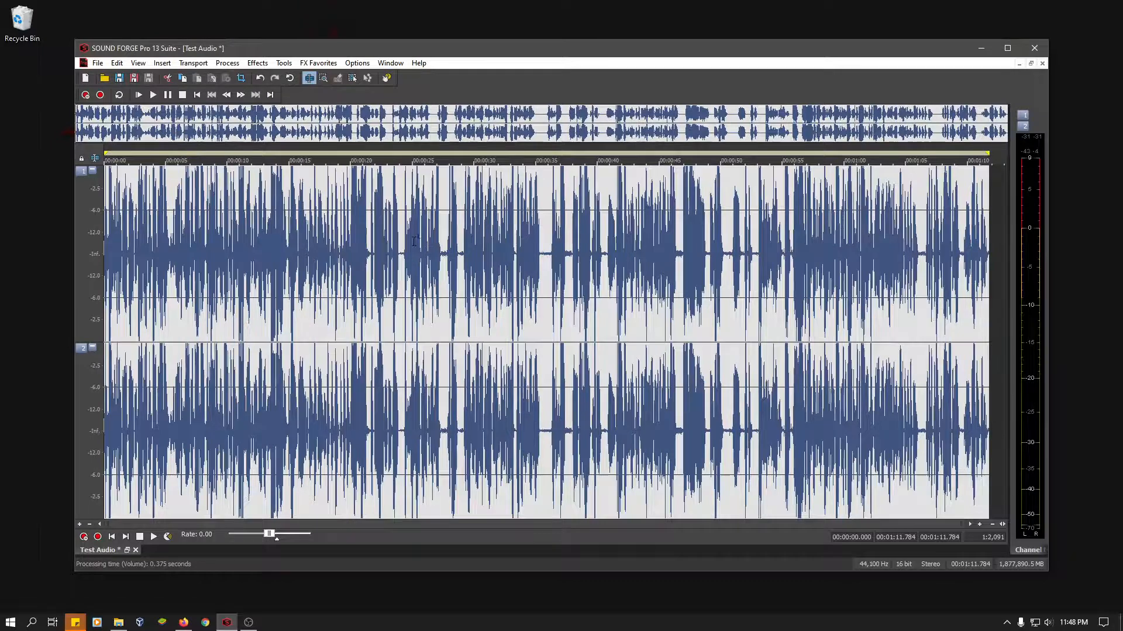
Step: Play the first seconds of the boosted audio twice to check its loudness on the level meters
key(space)
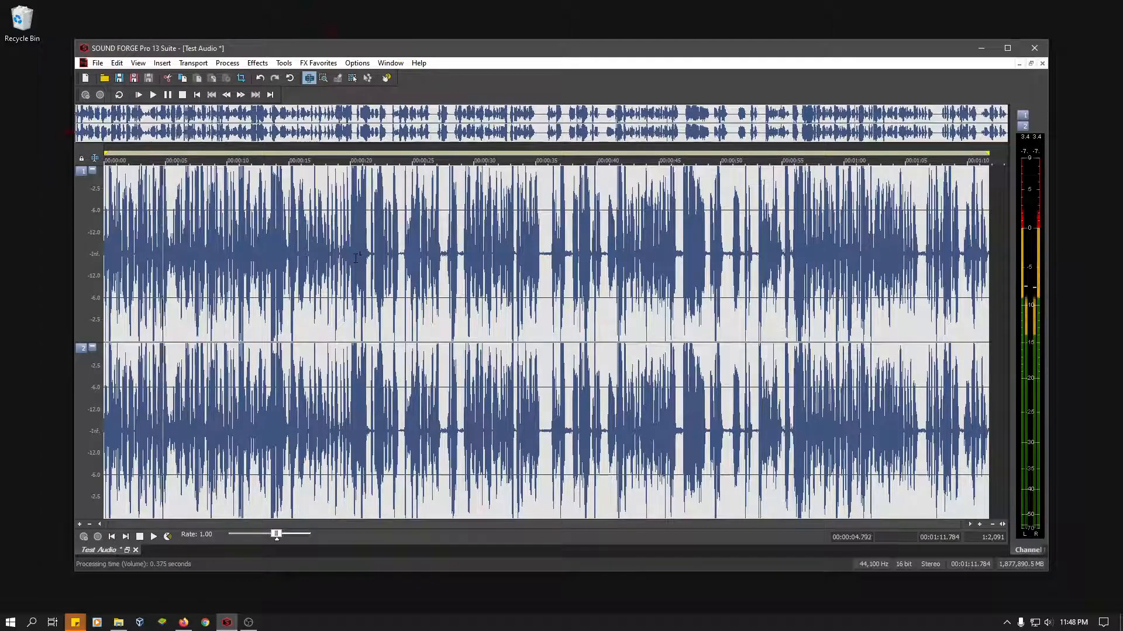
key(space)
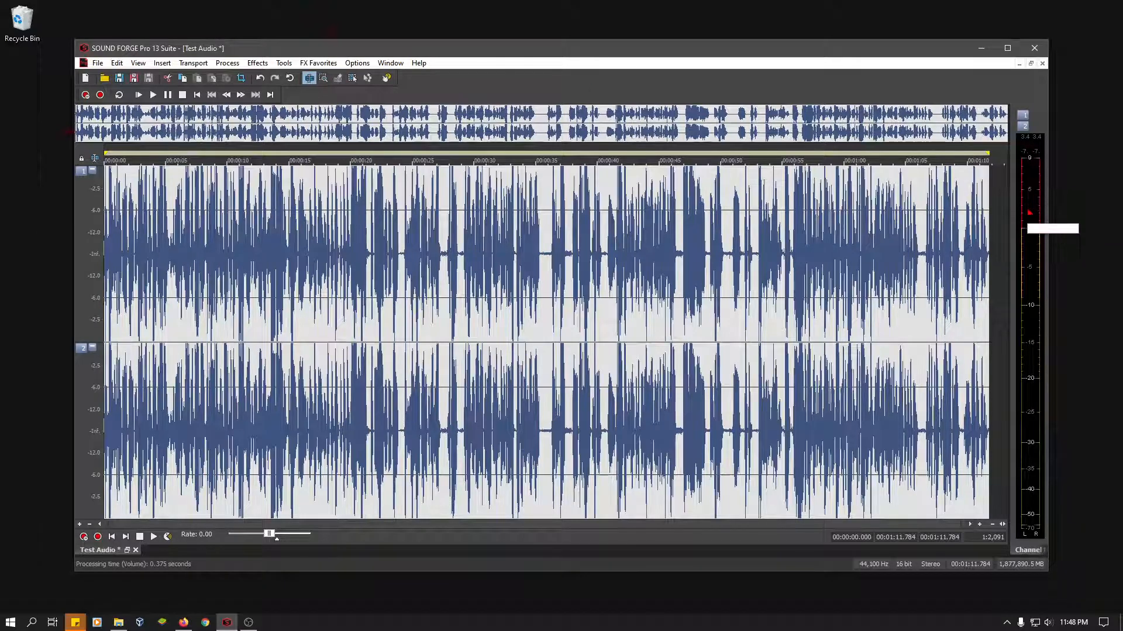
key(space)
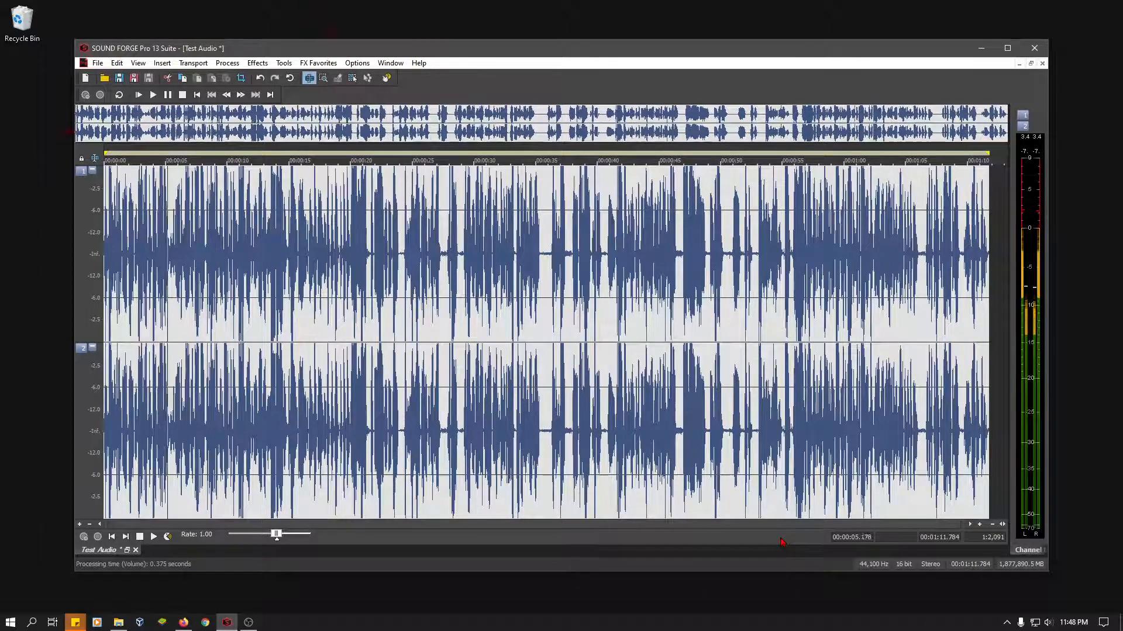
key(space)
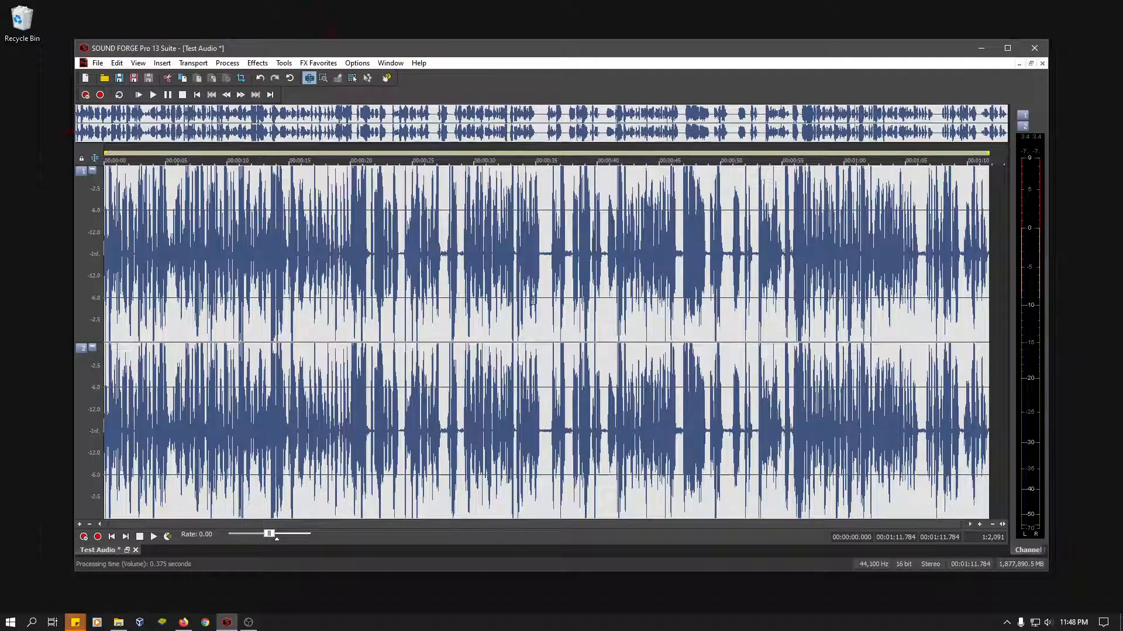
Step: Select the pause from about 35.32 to 36.22 seconds, play it to check, and delete it
double_click(543, 332)
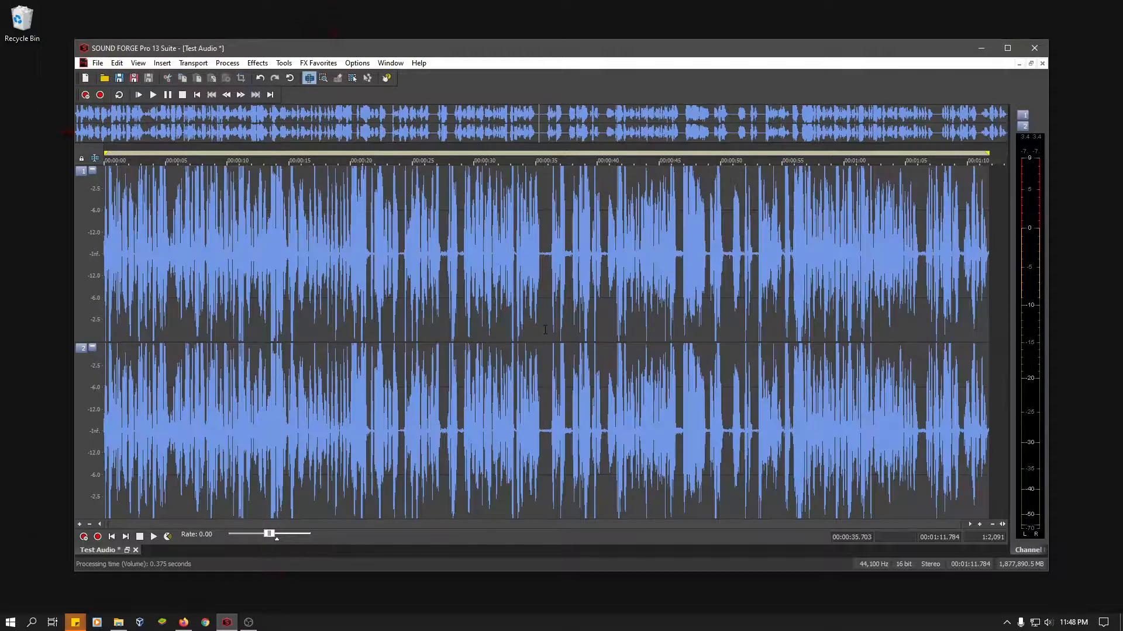
scroll(544, 331, up, 1)
double_click(558, 327)
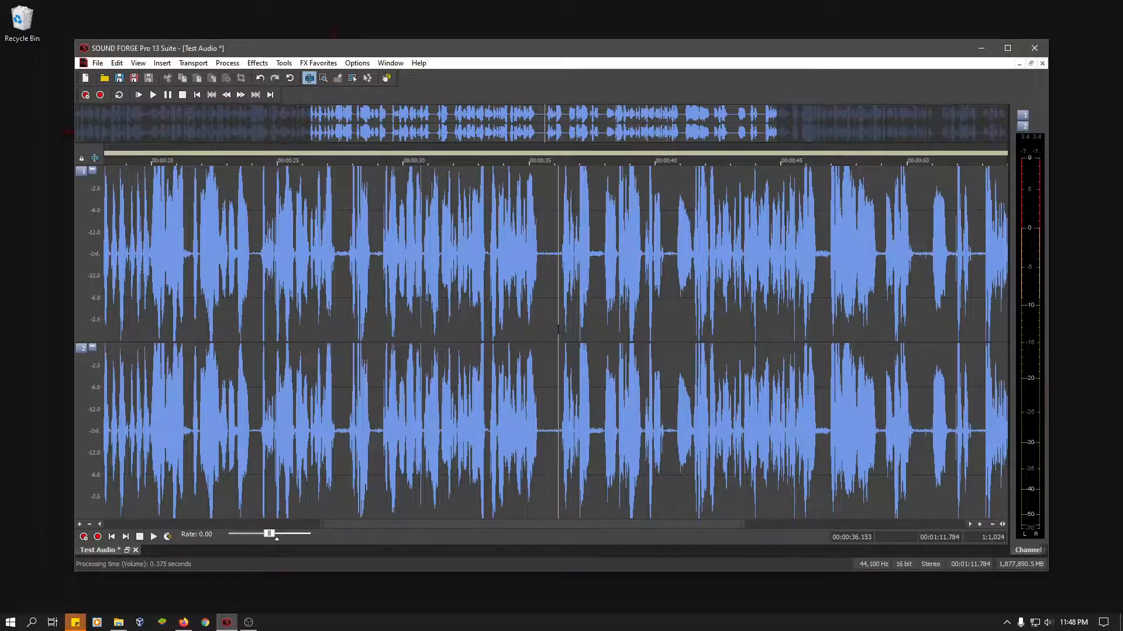
click(553, 332)
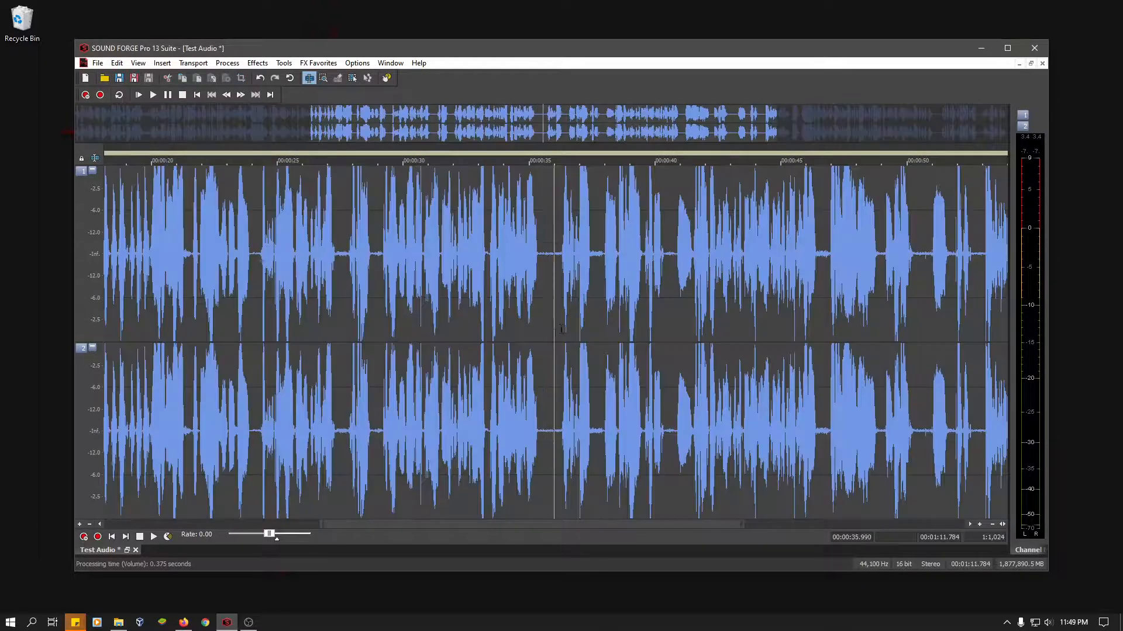
drag(560, 339, 537, 342)
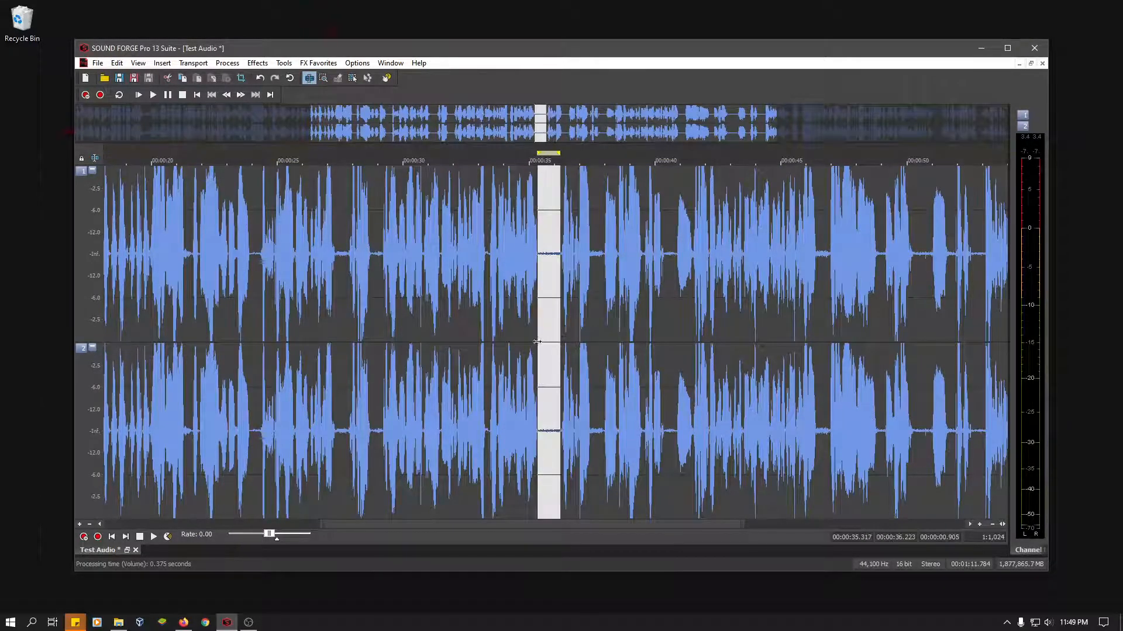
key(space)
key(Delete)
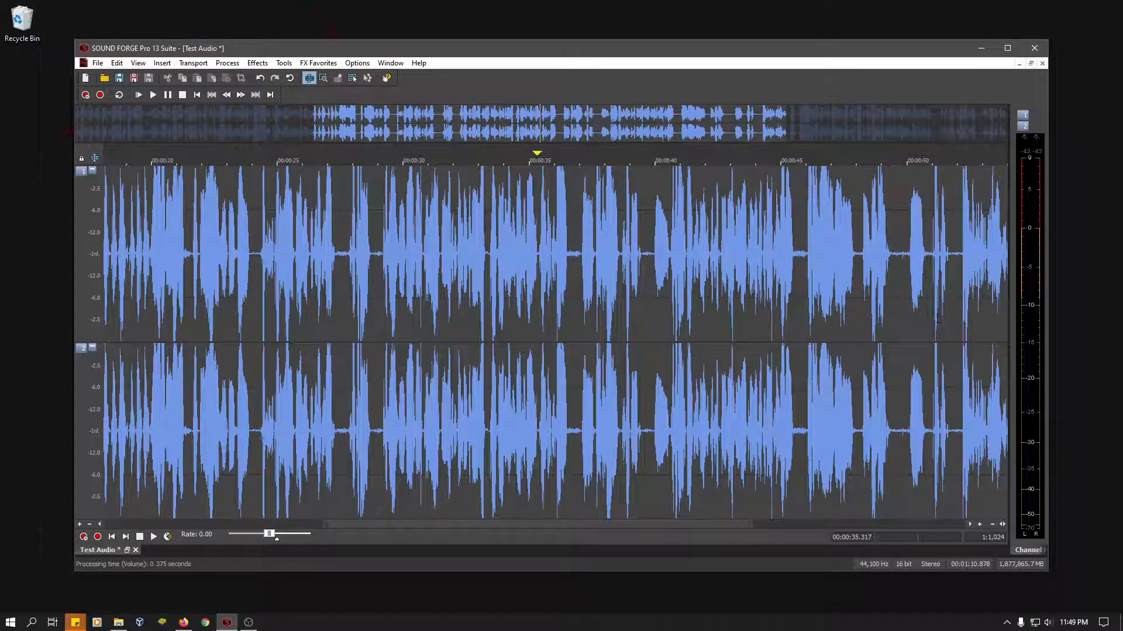
Step: Select the pause from about 49.39 to 49.88 seconds, play it to check, and delete it
drag(903, 322, 891, 323)
key(space)
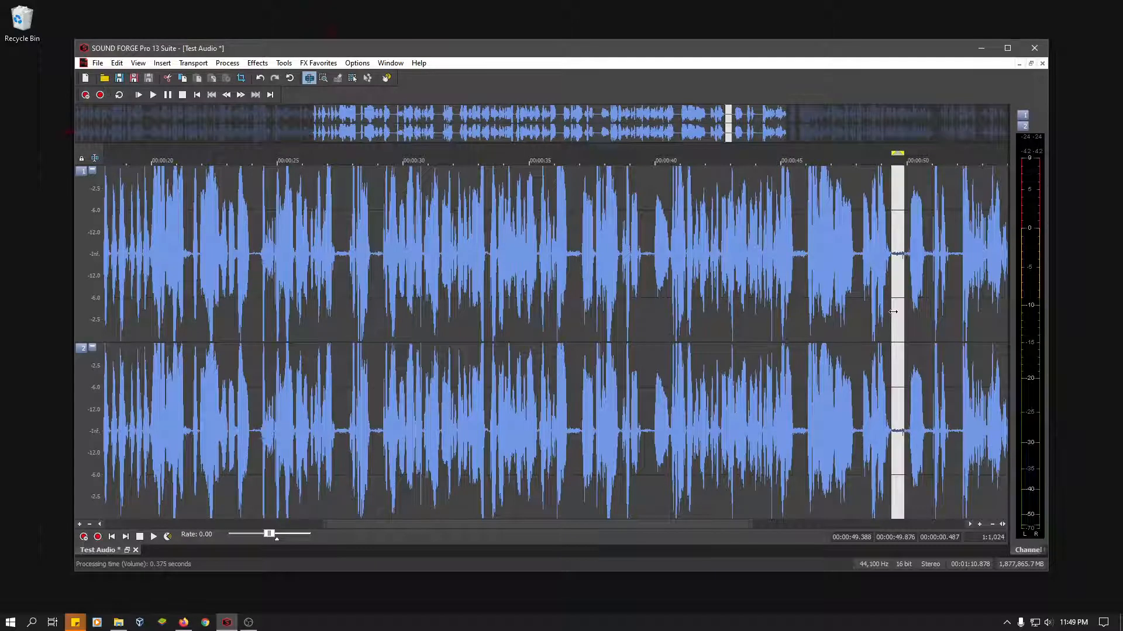
key(Delete)
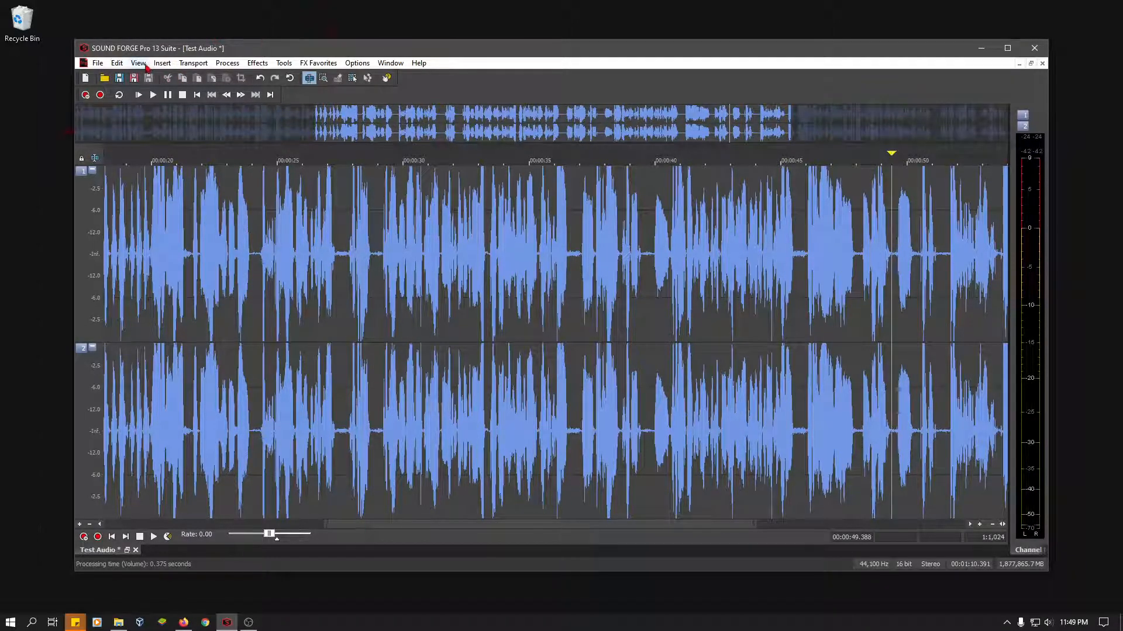
Step: Select the pause from about 1:04.63 to 1:05.30 near the end of the file, play it, and delete it
key(Down)
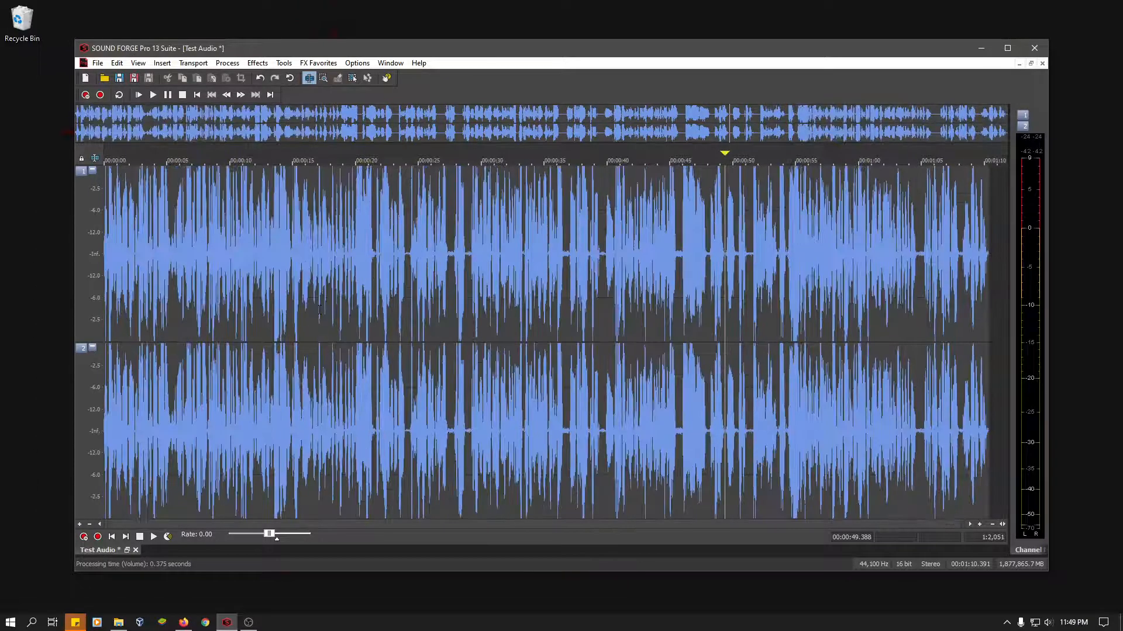
key(ctrl+End)
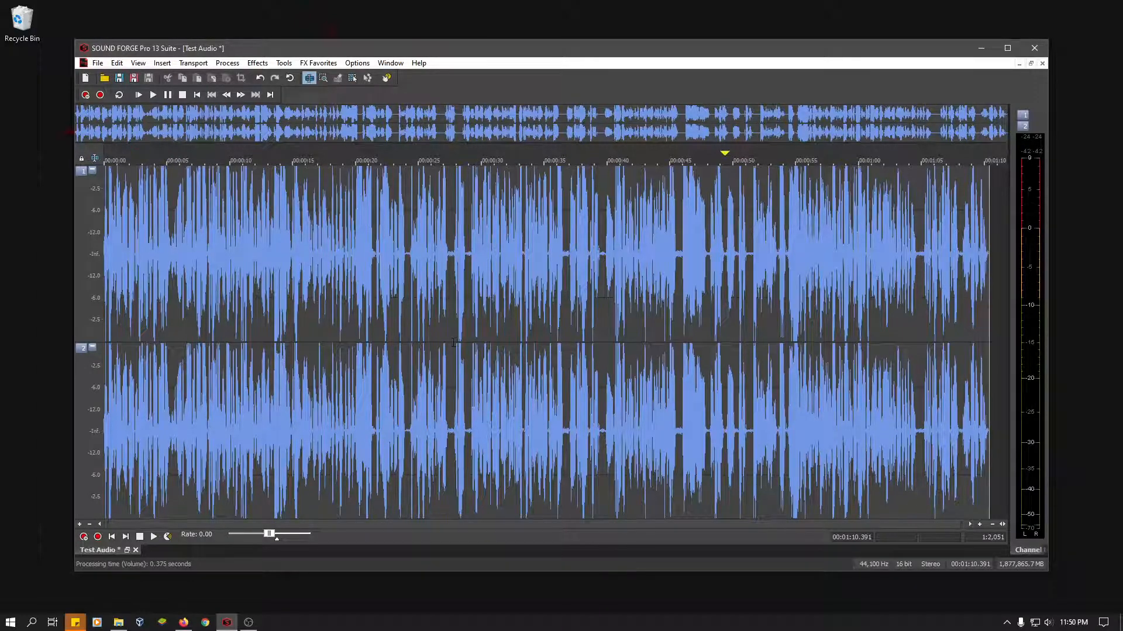
scroll(456, 342, up, 5)
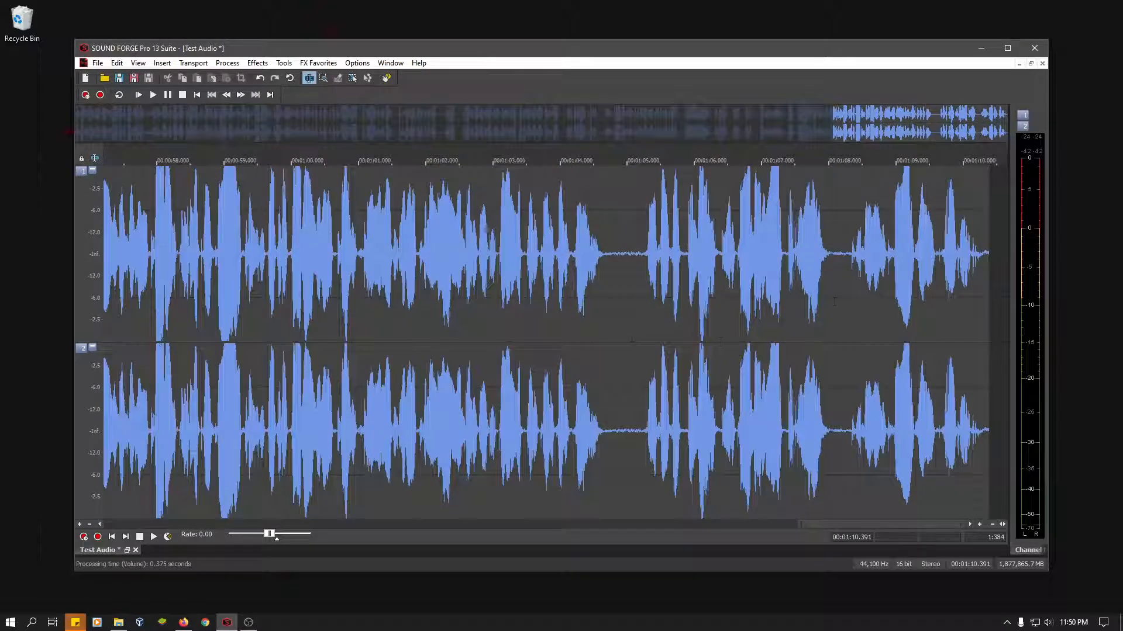
mouse_move(637, 325)
mouse_down()
mouse_move(603, 327)
mouse_move(647, 325)
mouse_up()
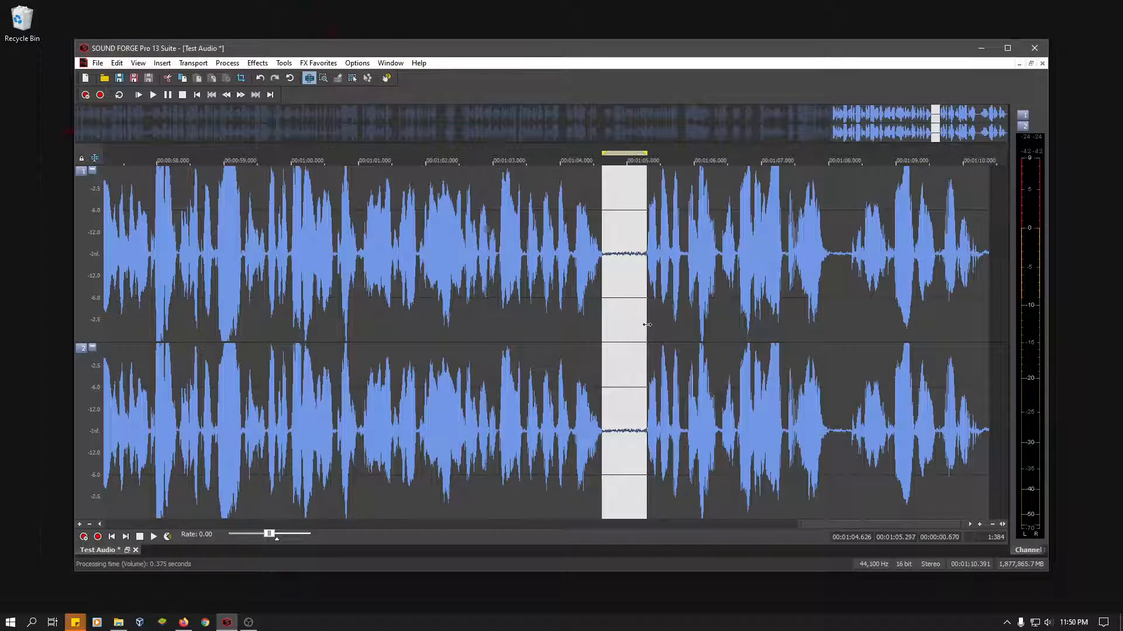
key(space)
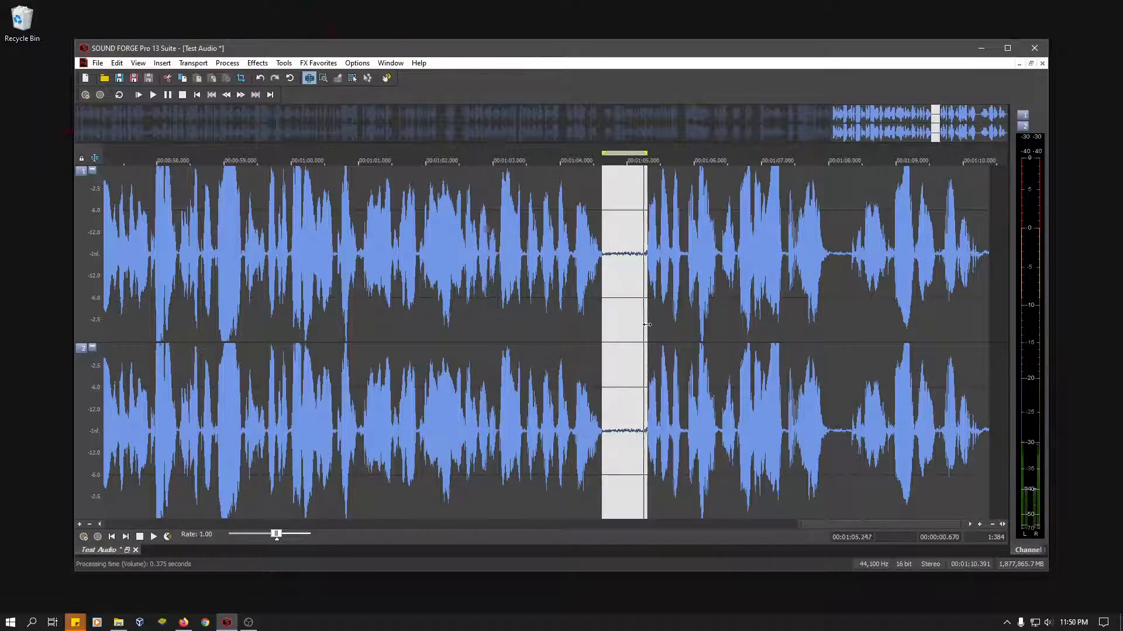
key(Delete)
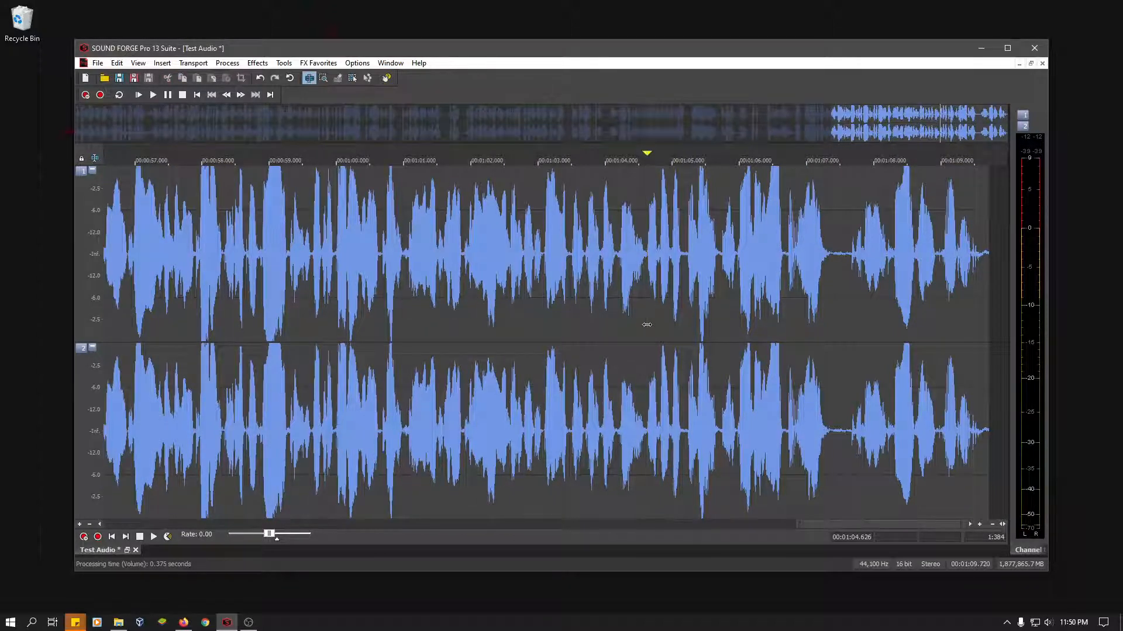
Step: Select the short pause from about 1:07.35 to 1:07.67 in both channels and listen to the passage from about 1:06.79
drag(847, 300, 831, 303)
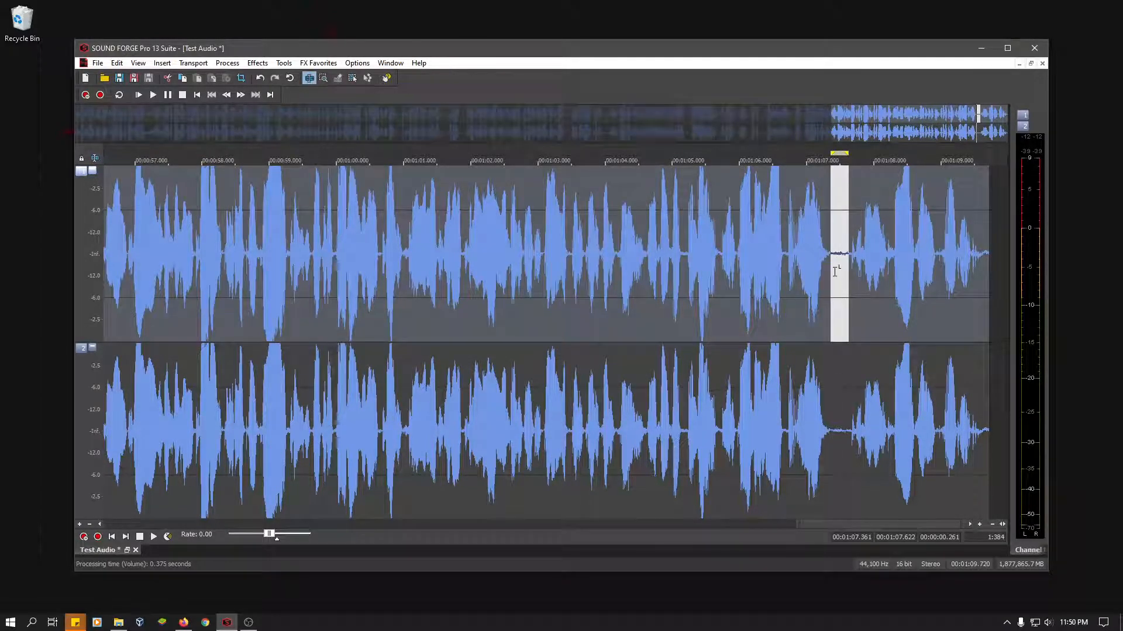
click(852, 397)
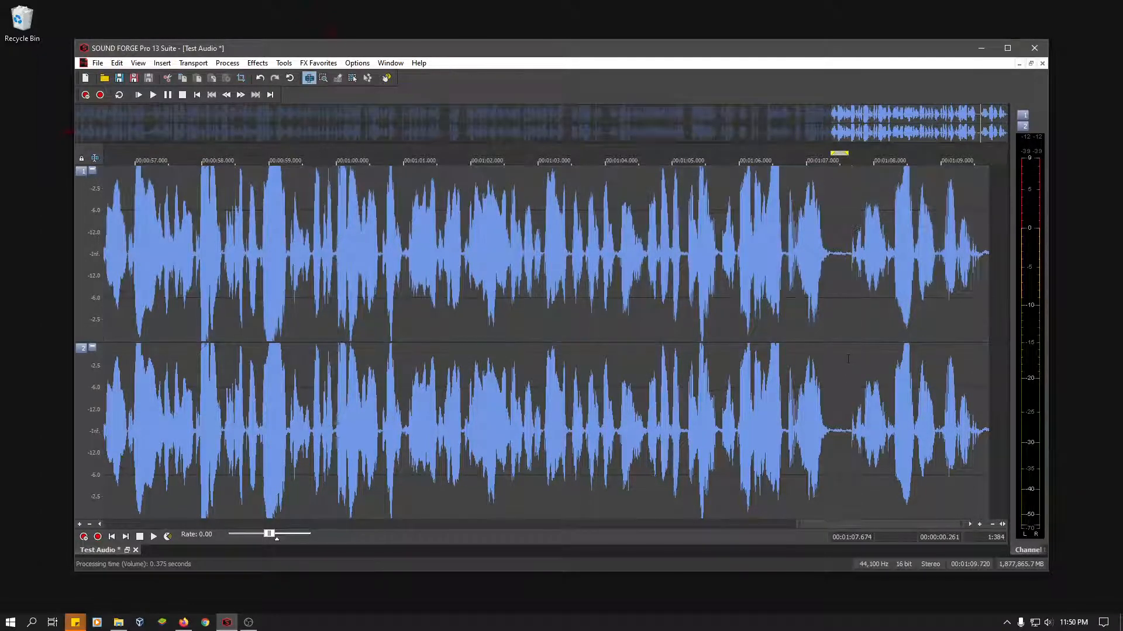
drag(852, 340, 829, 339)
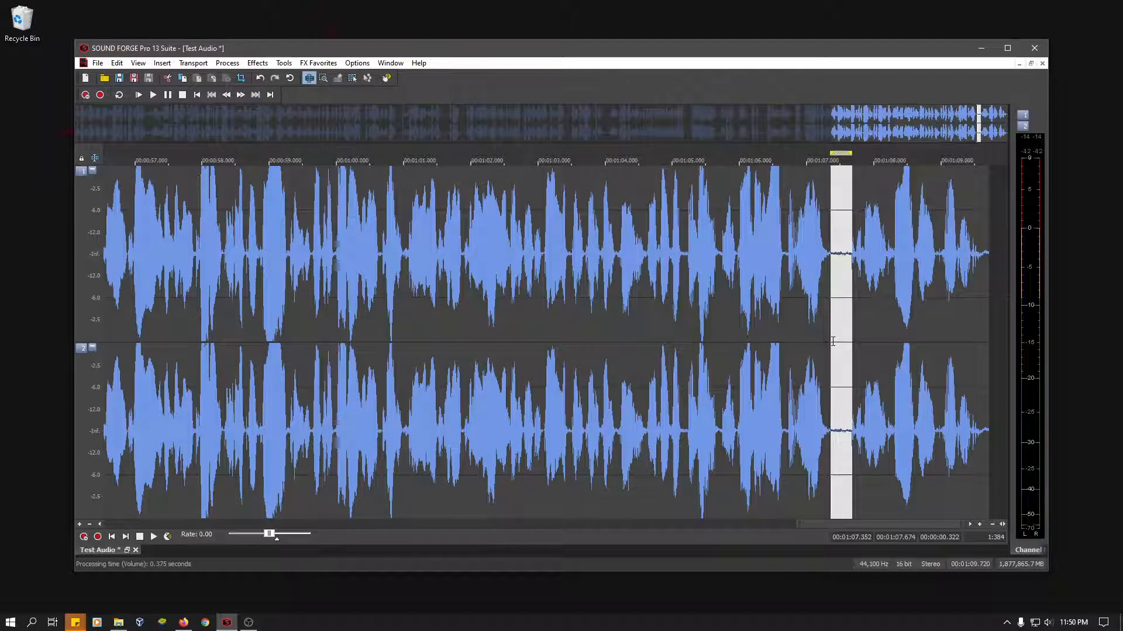
click(792, 249)
key(space)
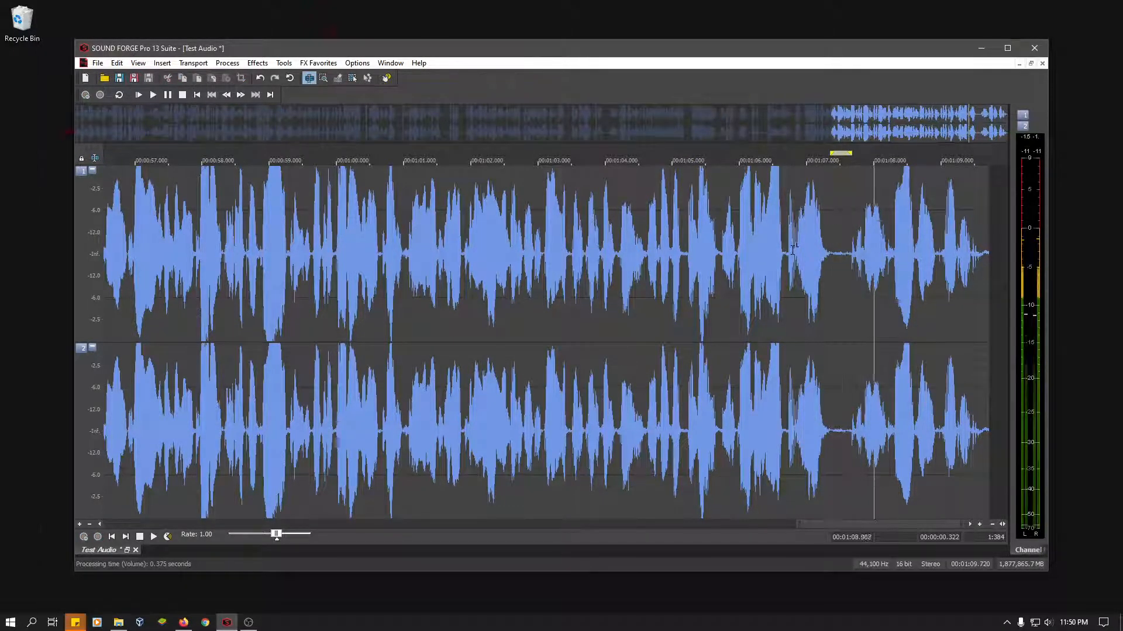
key(space)
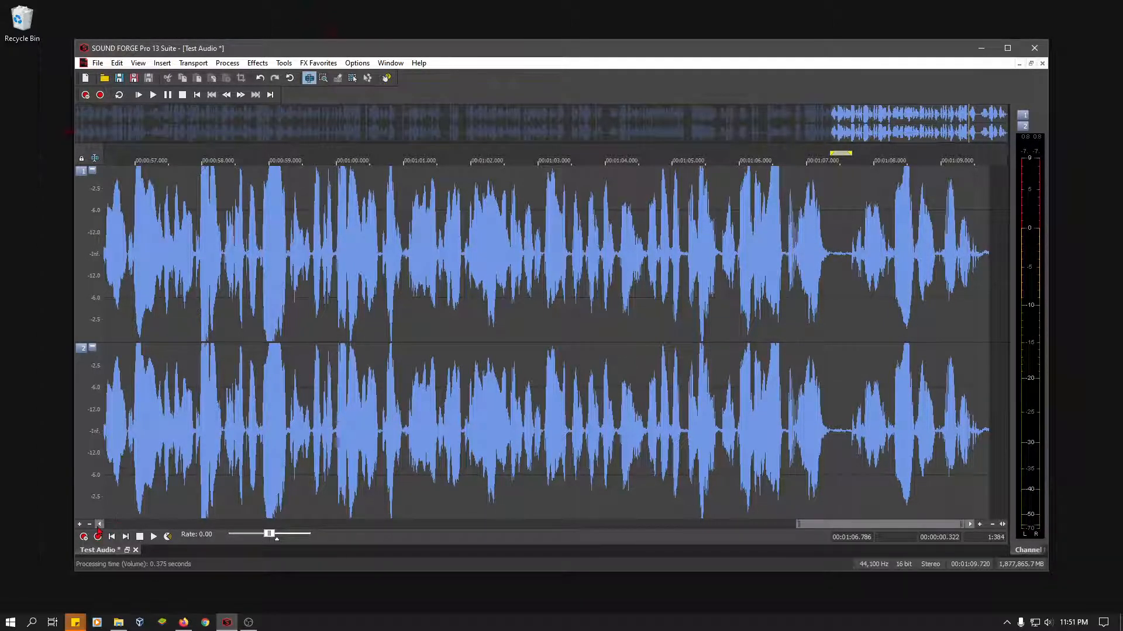
Step: Select the pause from about 23.95 to 24.25 seconds, play it to check, and delete it
click(106, 526)
click(106, 526)
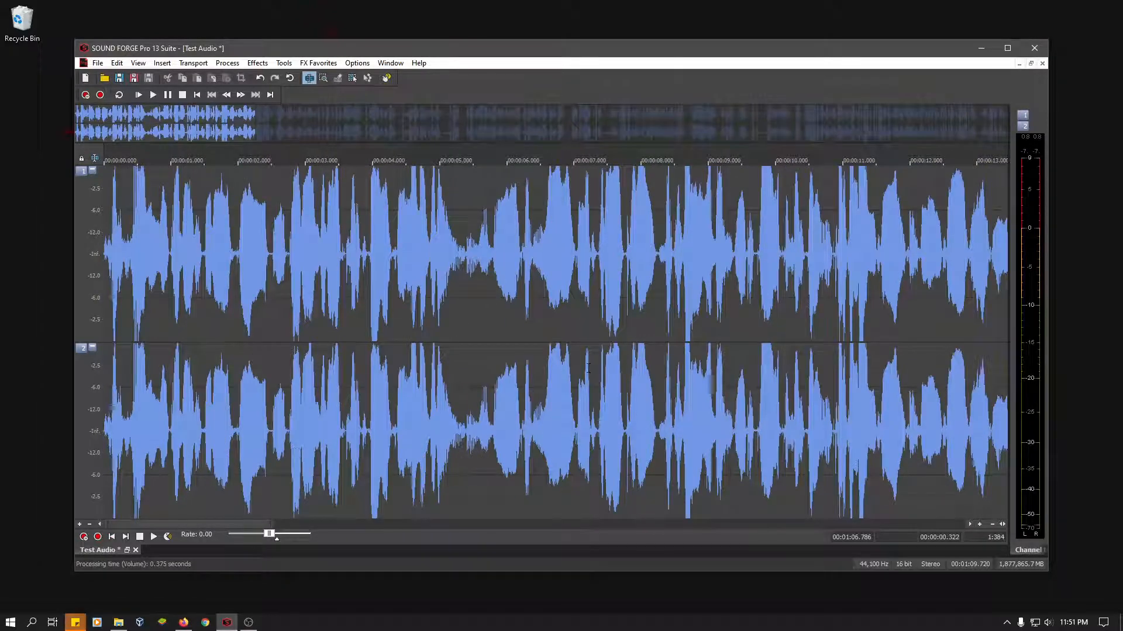
click(969, 525)
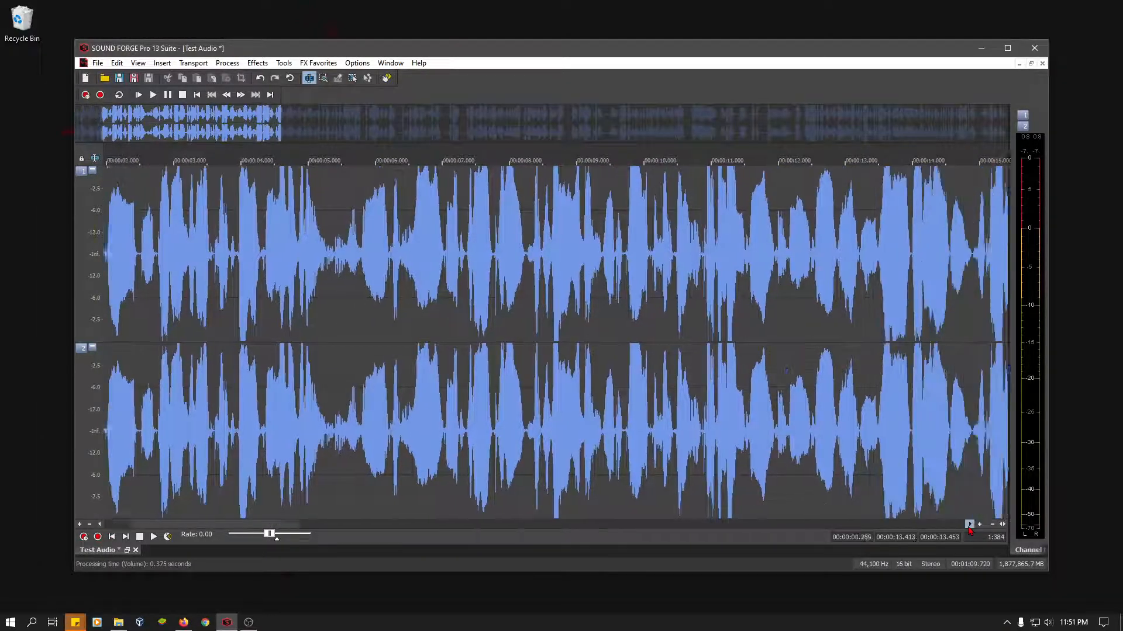
click(969, 524)
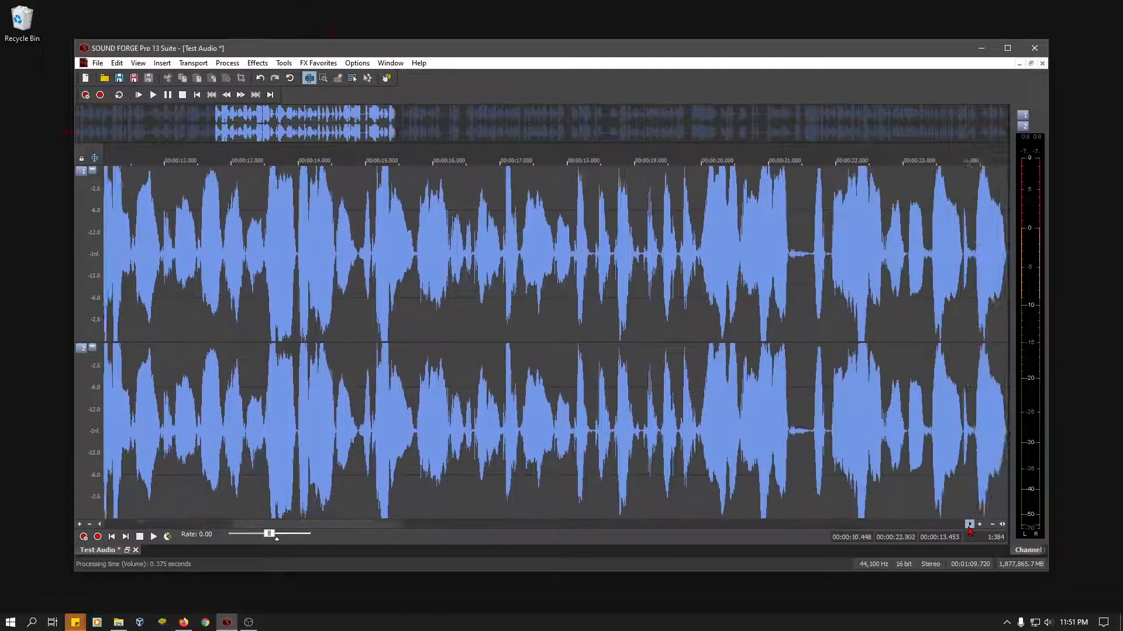
drag(942, 327, 922, 345)
key(space)
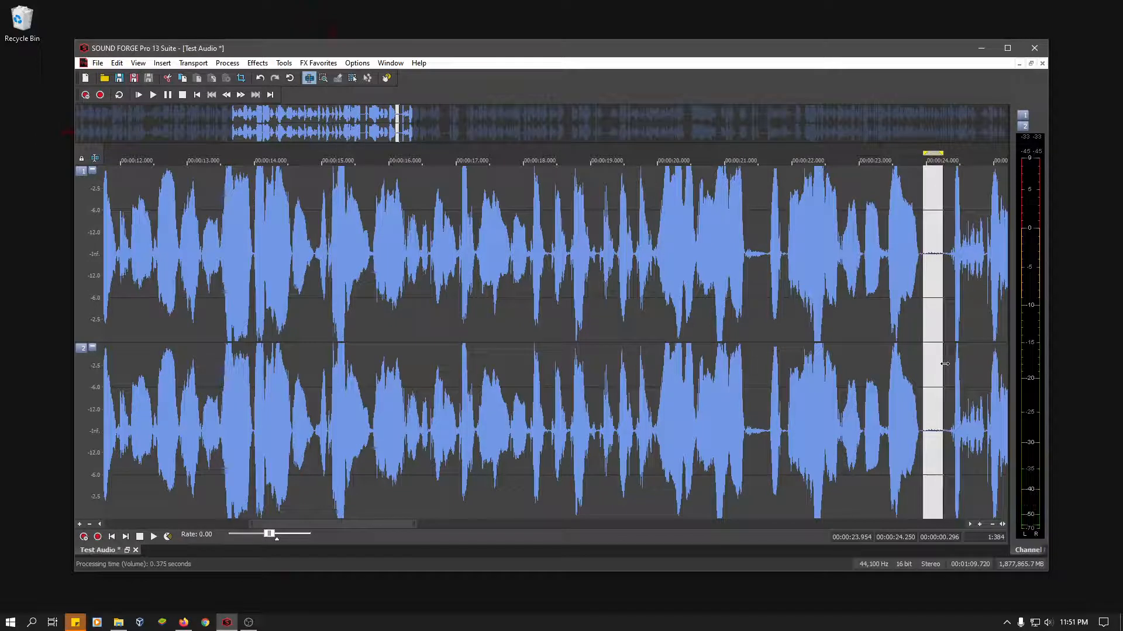
key(Delete)
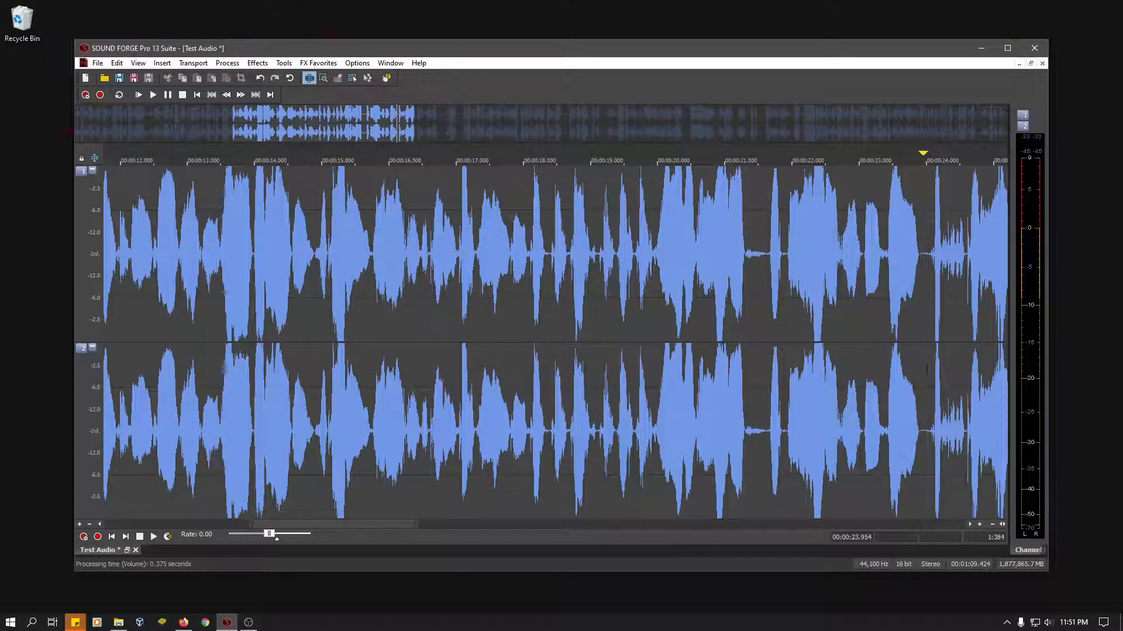
Step: Place the cursor at the end of the file and record new audio from there
drag(342, 525, 965, 526)
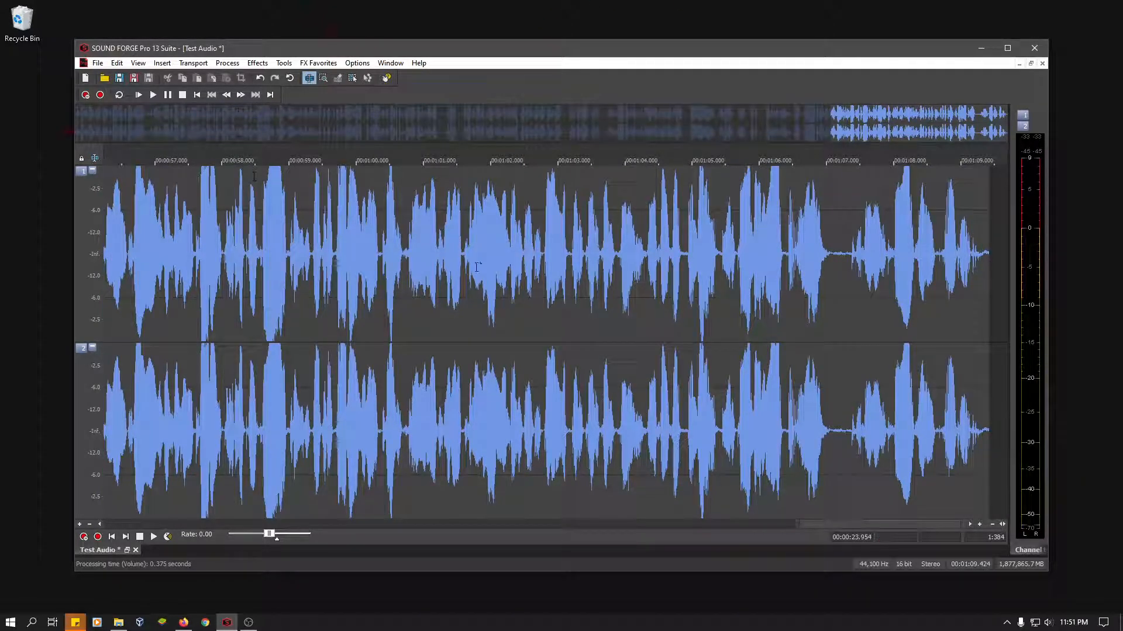
click(998, 359)
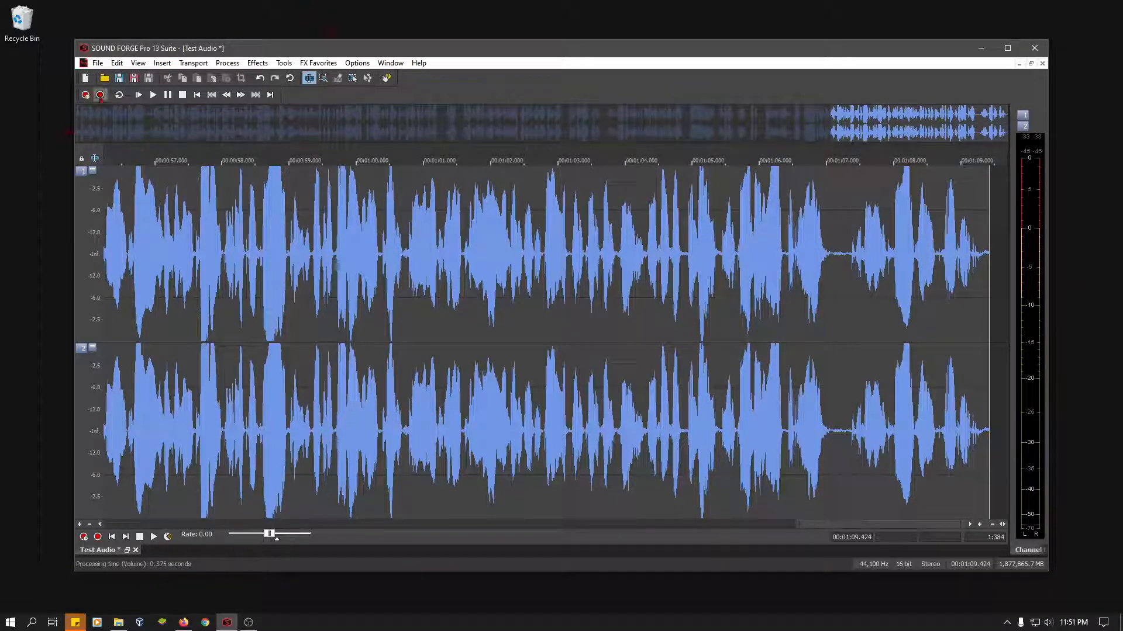
click(100, 96)
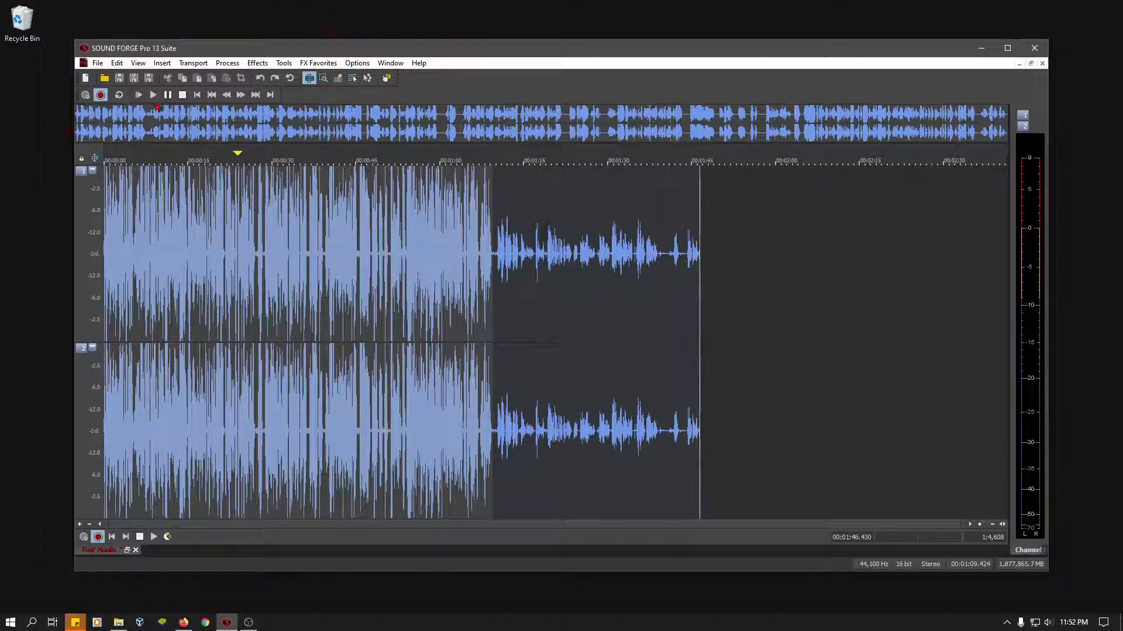
Step: Stop recording and boost the newly recorded section from about 1:09.42 to 1:47.52 with the 6 dB Boost (200 %) volume preset
click(183, 94)
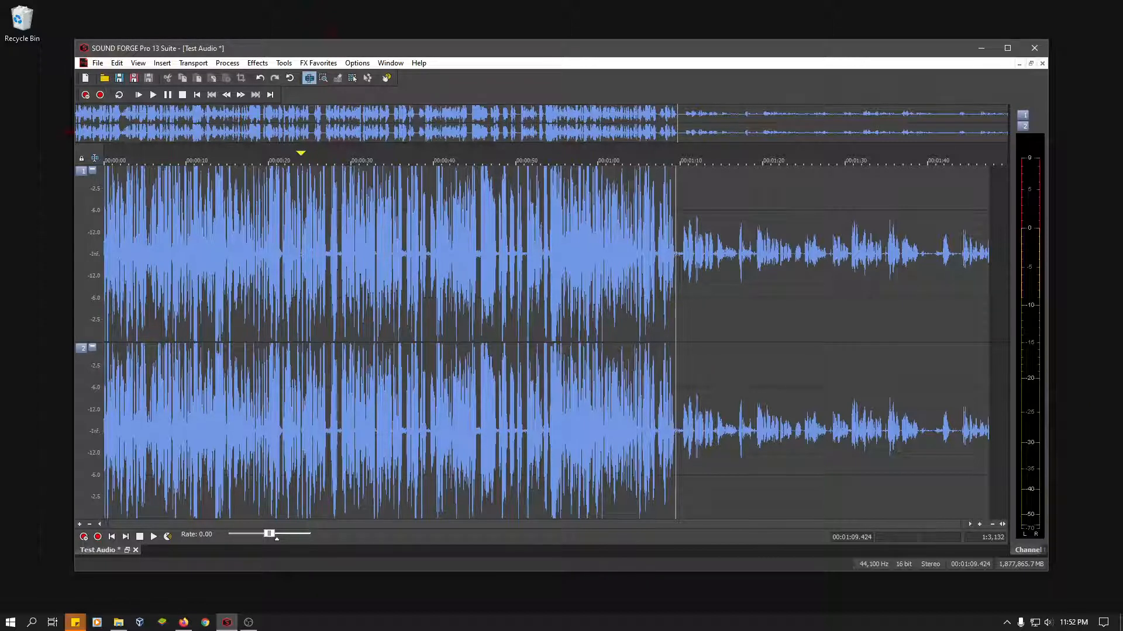
drag(675, 342, 991, 336)
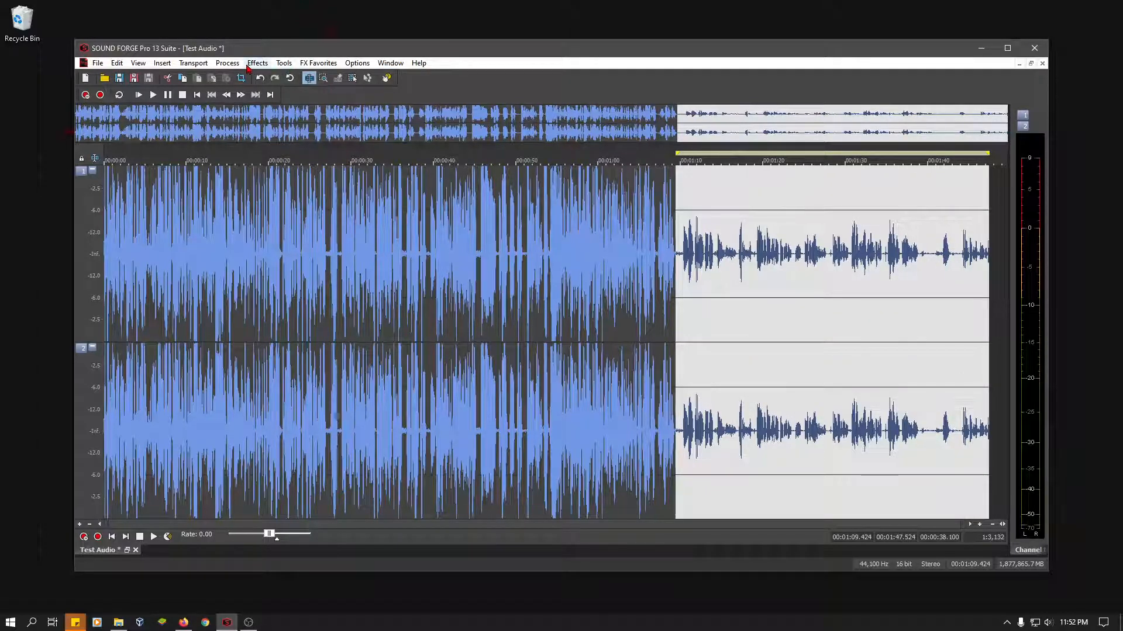
click(227, 63)
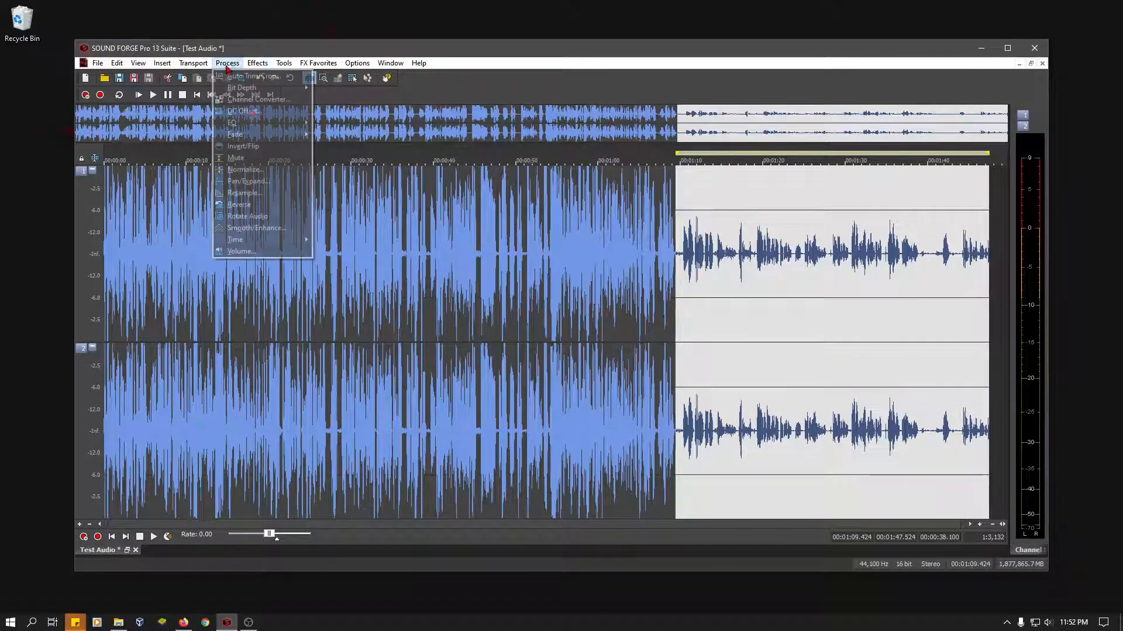
click(277, 253)
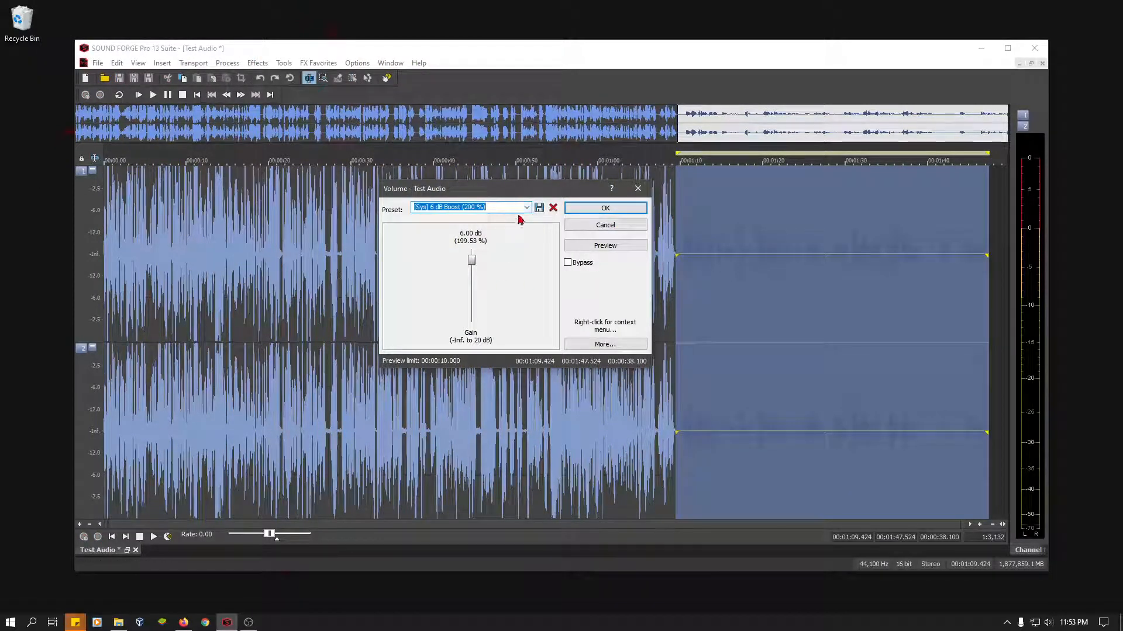
click(606, 209)
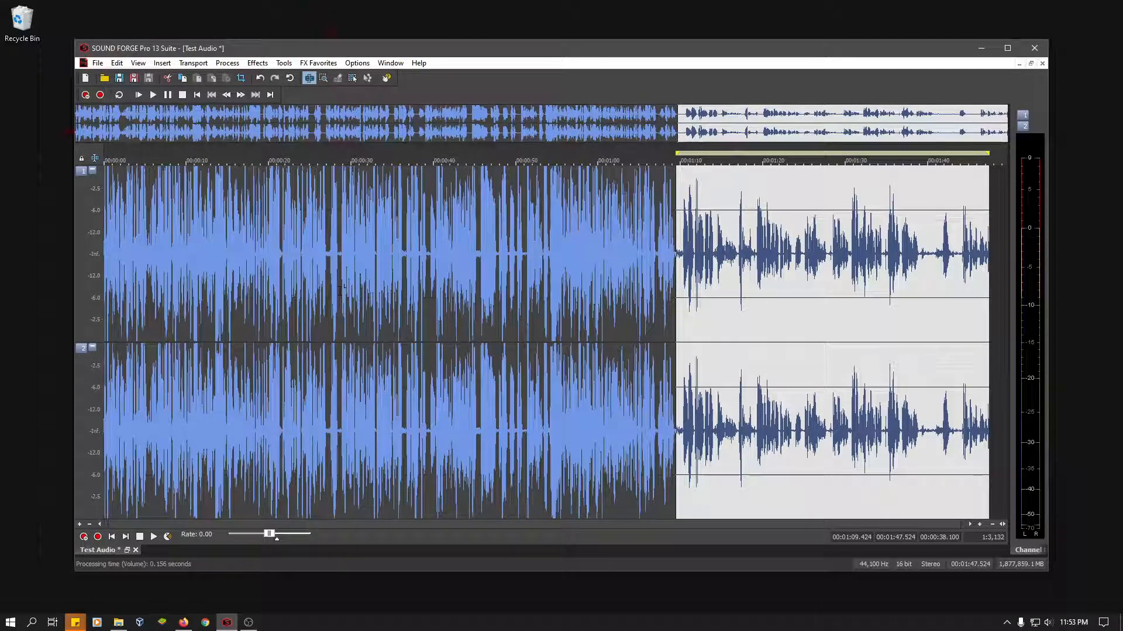
Step: Play the boosted recording, then select, check and delete the unwanted part from about 1:39.36 to 1:44.26
key(space)
click(962, 314)
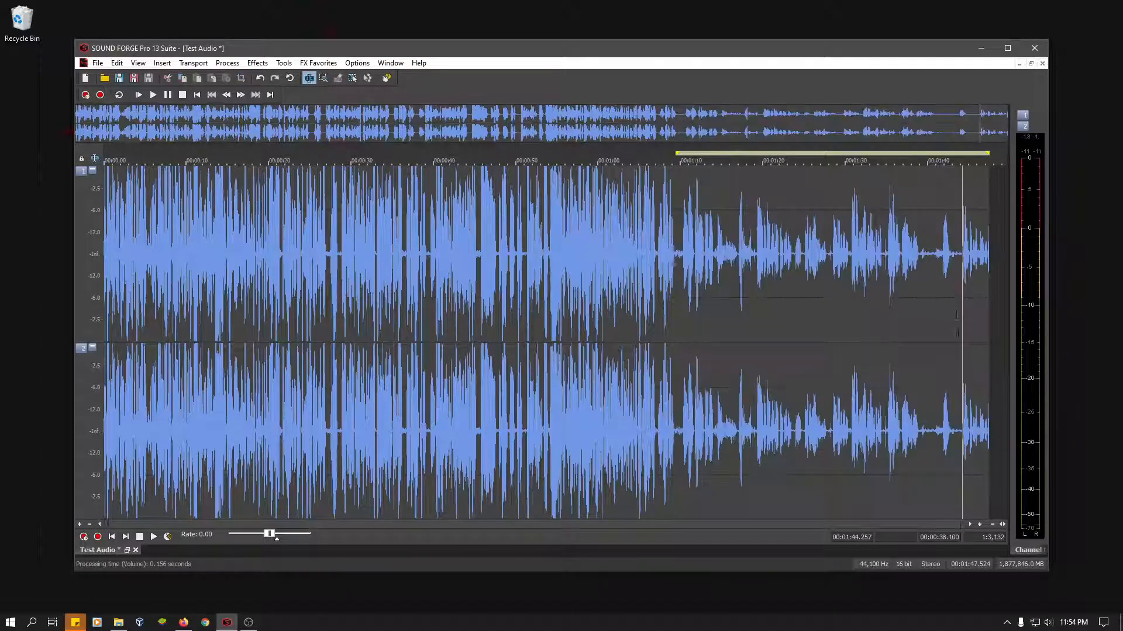
drag(963, 327, 922, 325)
key(space)
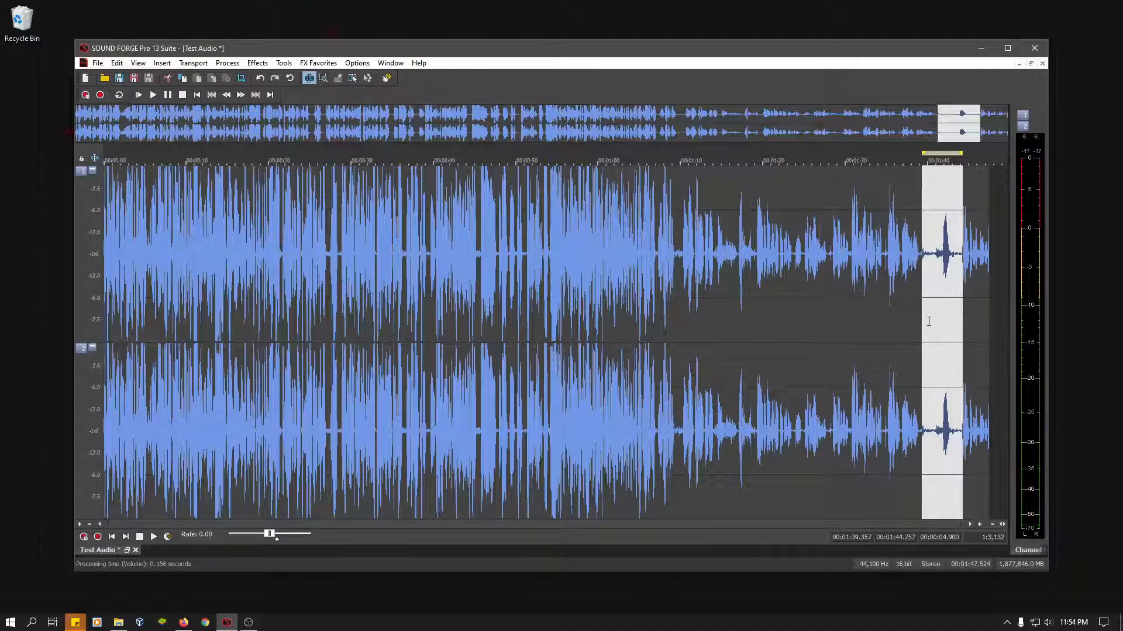
key(Delete)
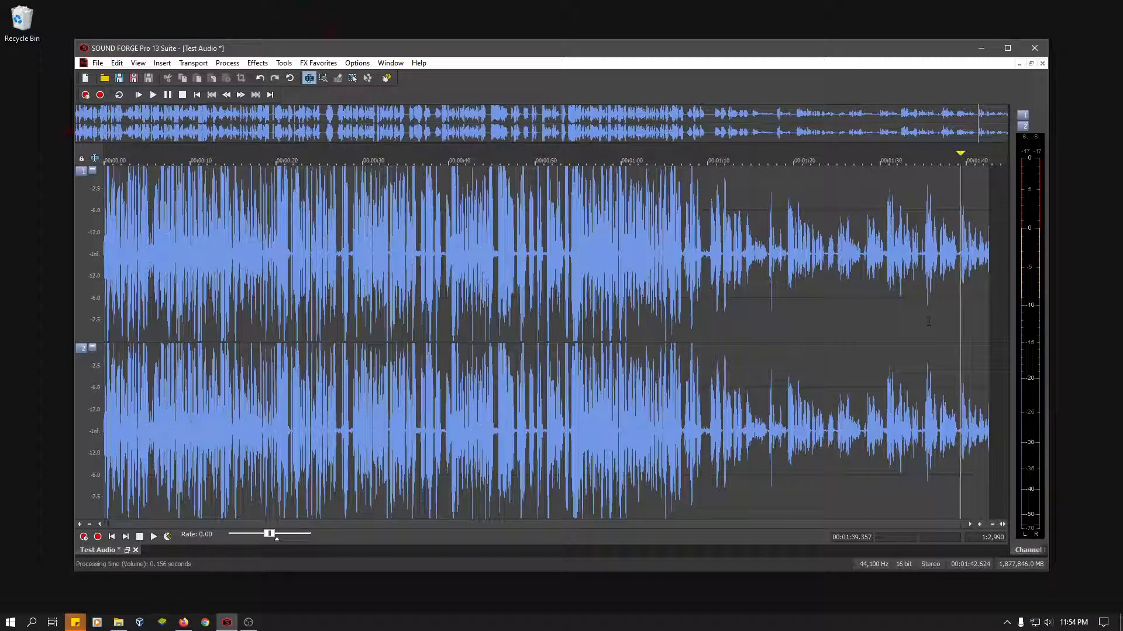
click(116, 65)
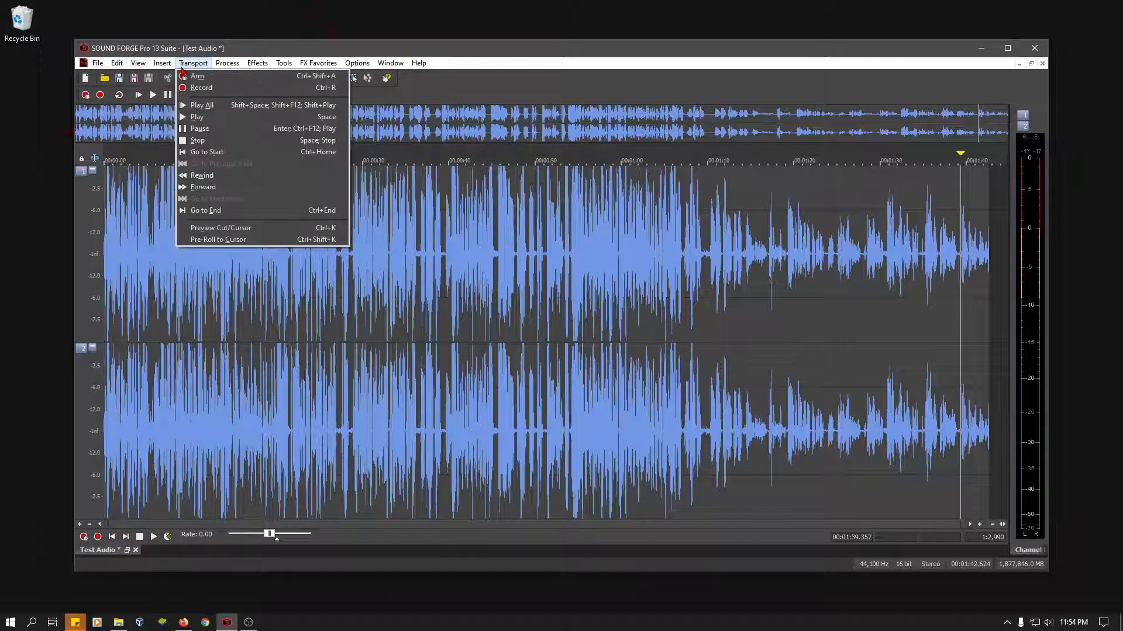
mouse_move(227, 63)
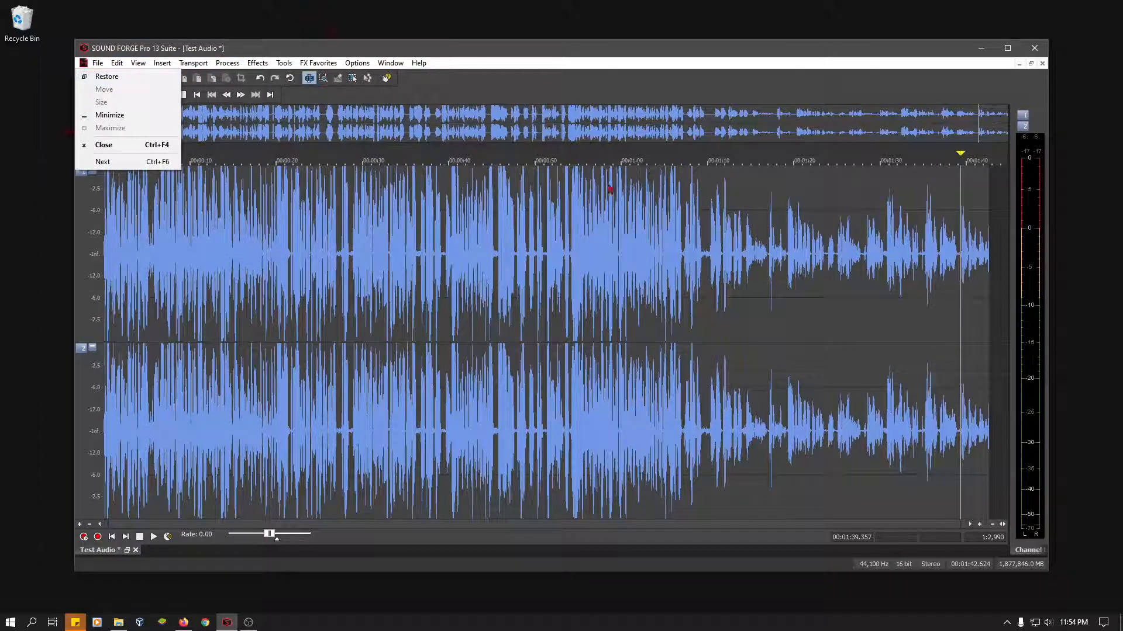
click(987, 339)
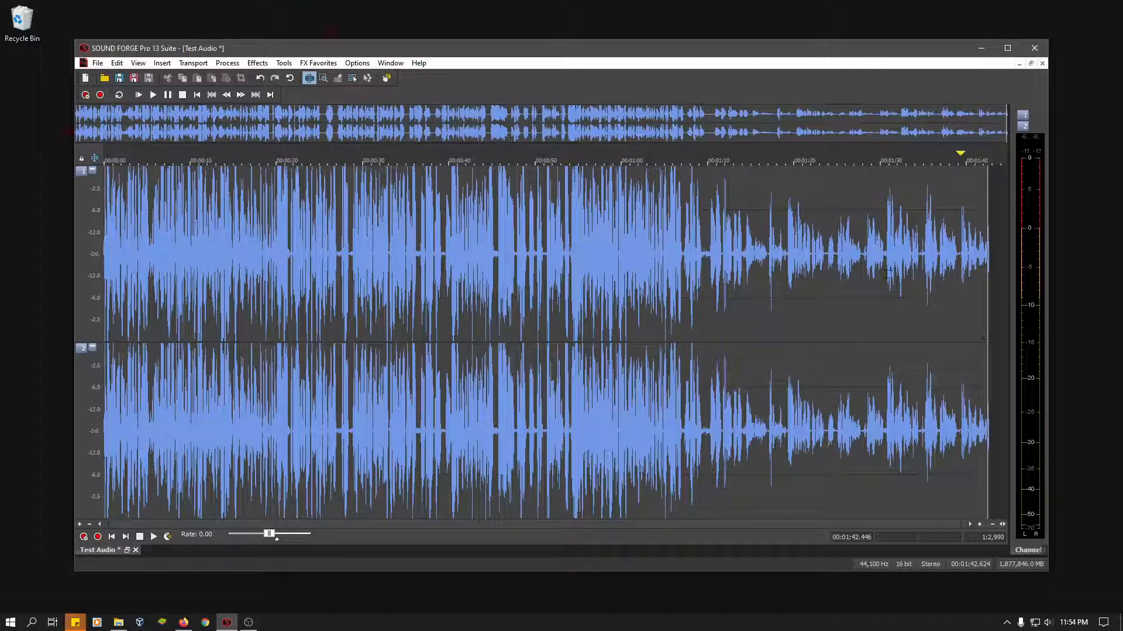
click(250, 624)
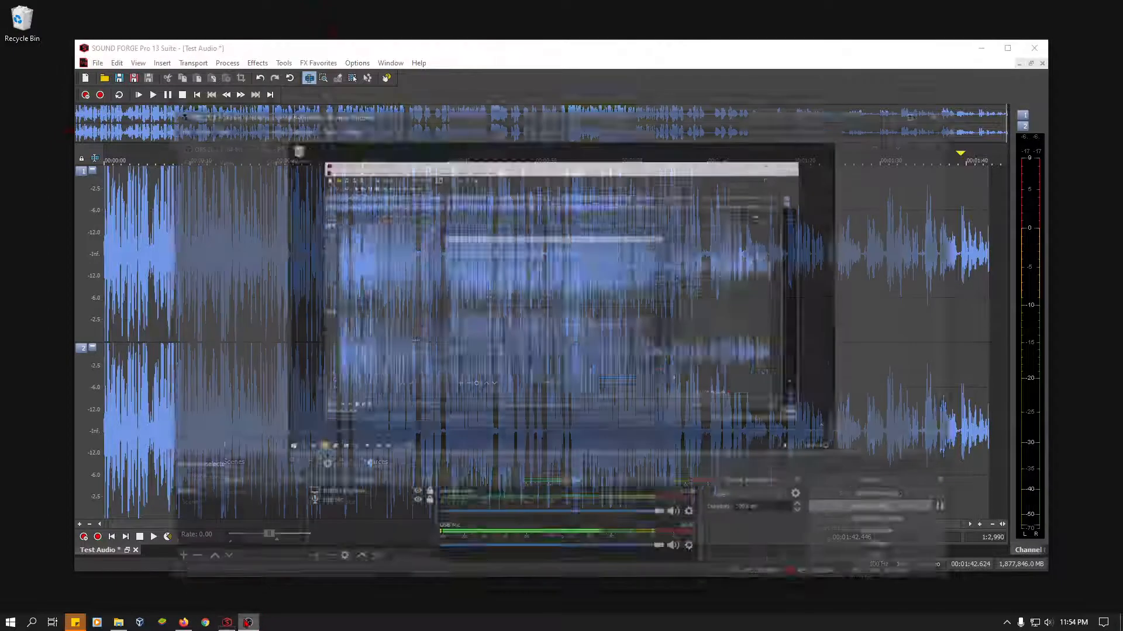